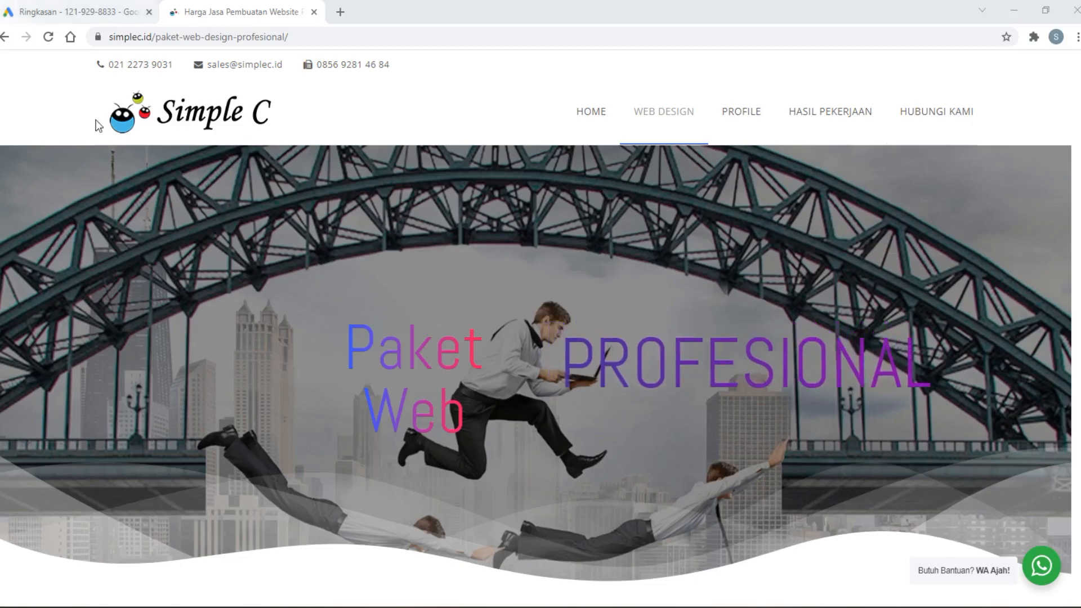
Step: Review the Paket Web Profesional page's service description, package prices and ordering guide, and open the Paket Profesional Starter order link
{"action": "scroll", "coordinate": [386, 301], "scroll_direction": "down", "scroll_amount": 12}
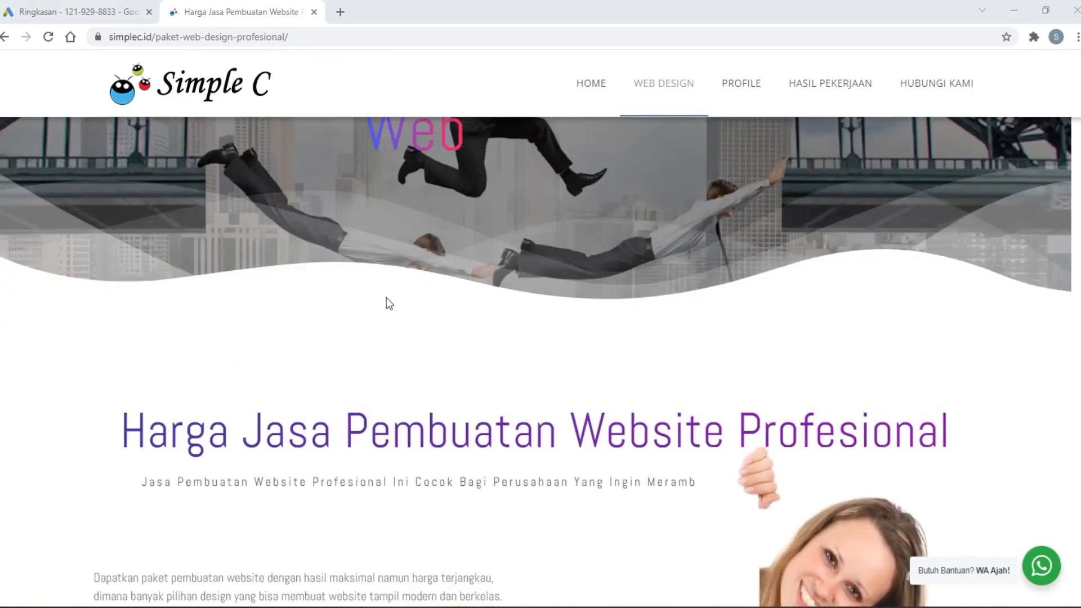
{"action": "scroll", "coordinate": [387, 297], "scroll_direction": "down", "scroll_amount": 15}
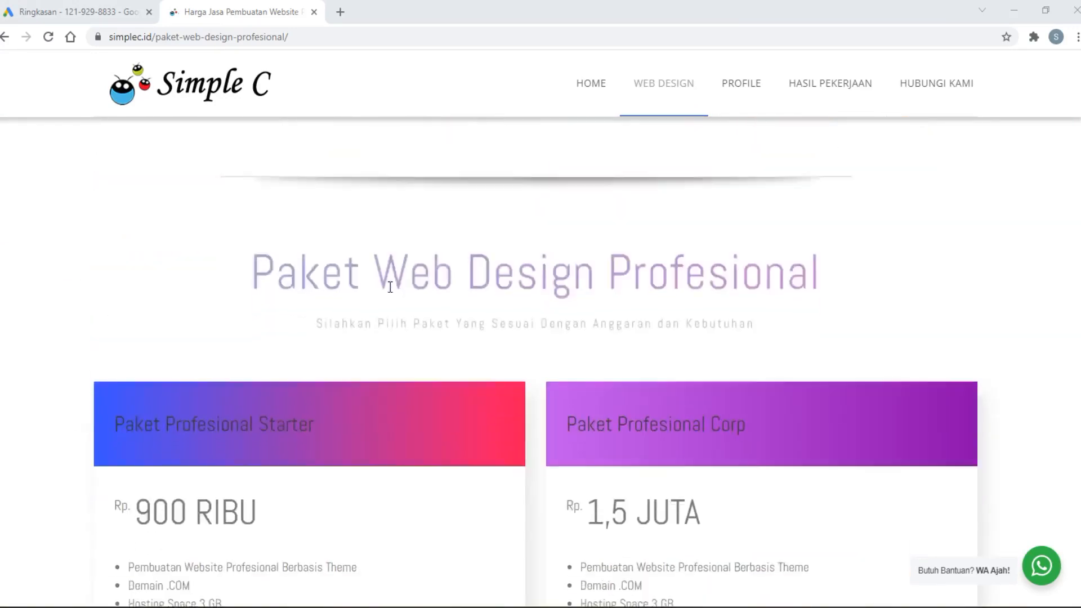
{"action": "scroll", "coordinate": [391, 289], "scroll_direction": "down", "scroll_amount": 10}
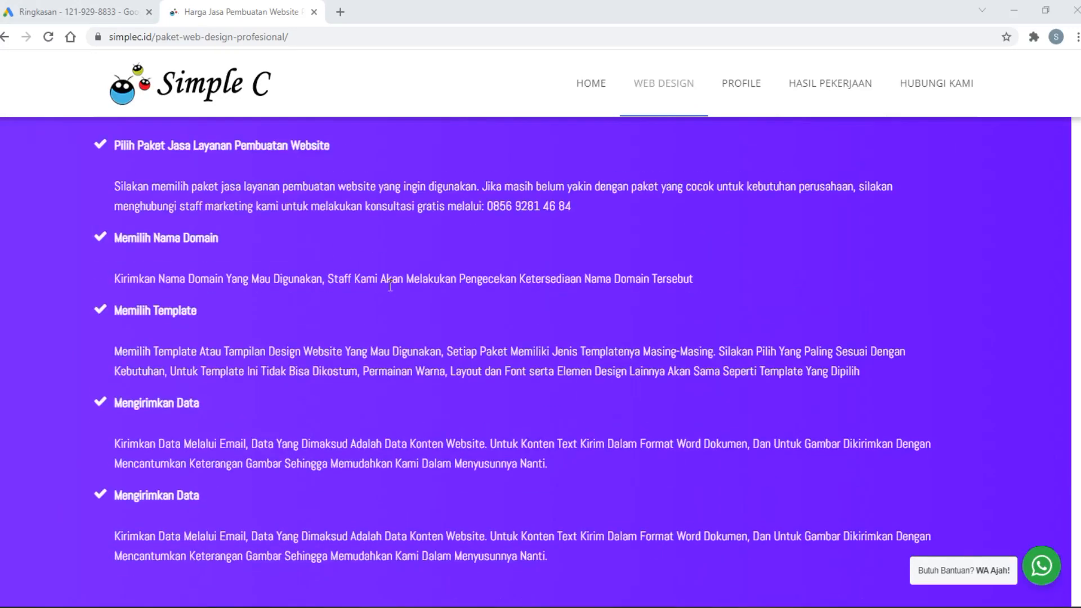
{"action": "scroll", "coordinate": [391, 286], "scroll_direction": "down", "scroll_amount": 6}
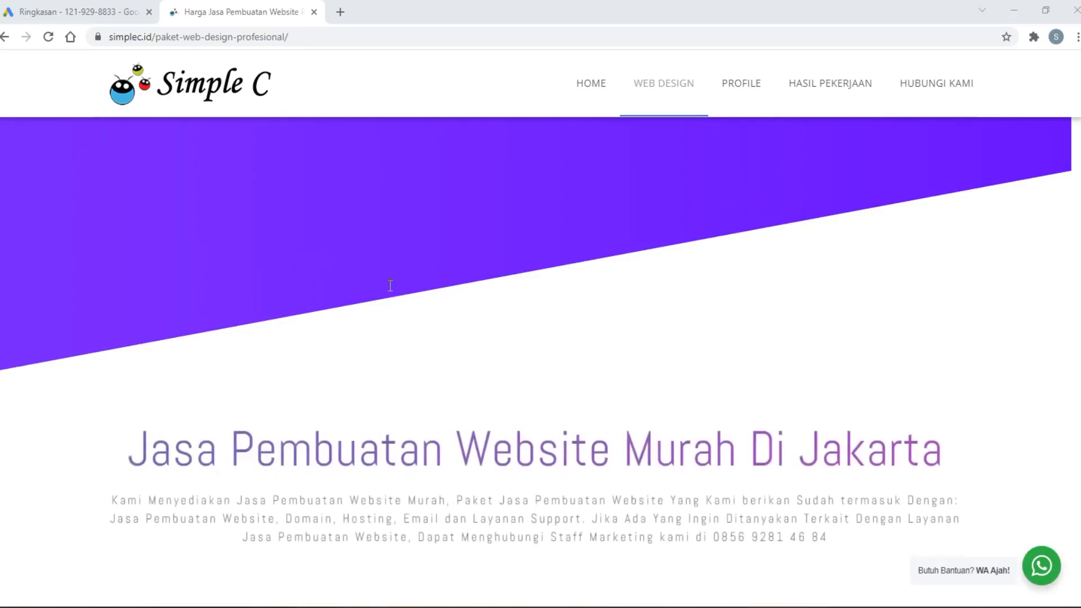
{"action": "scroll", "coordinate": [391, 287], "scroll_direction": "up", "scroll_amount": 10}
{"action": "scroll", "coordinate": [391, 285], "scroll_direction": "up", "scroll_amount": 5}
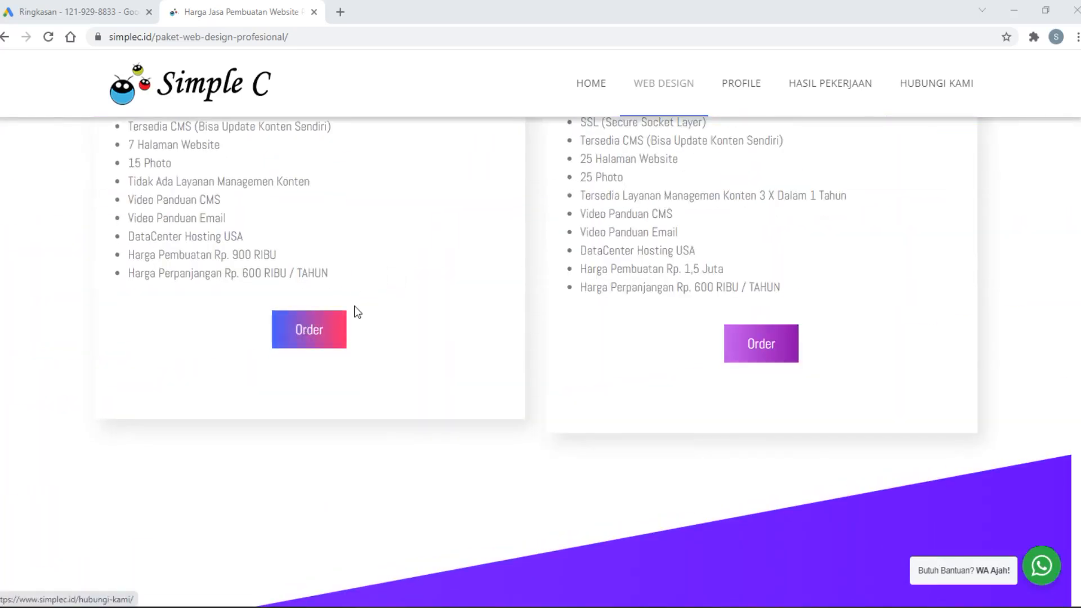
{"action": "scroll", "coordinate": [378, 298], "scroll_direction": "up", "scroll_amount": 10}
{"action": "scroll", "coordinate": [381, 292], "scroll_direction": "up", "scroll_amount": 10}
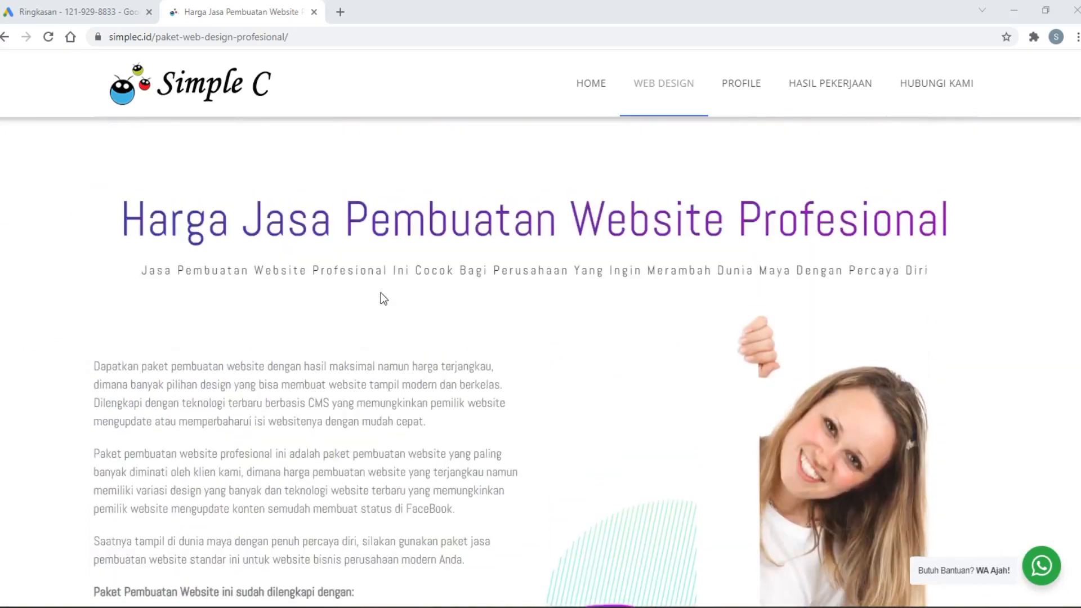
{"action": "scroll", "coordinate": [380, 293], "scroll_direction": "down", "scroll_amount": 6}
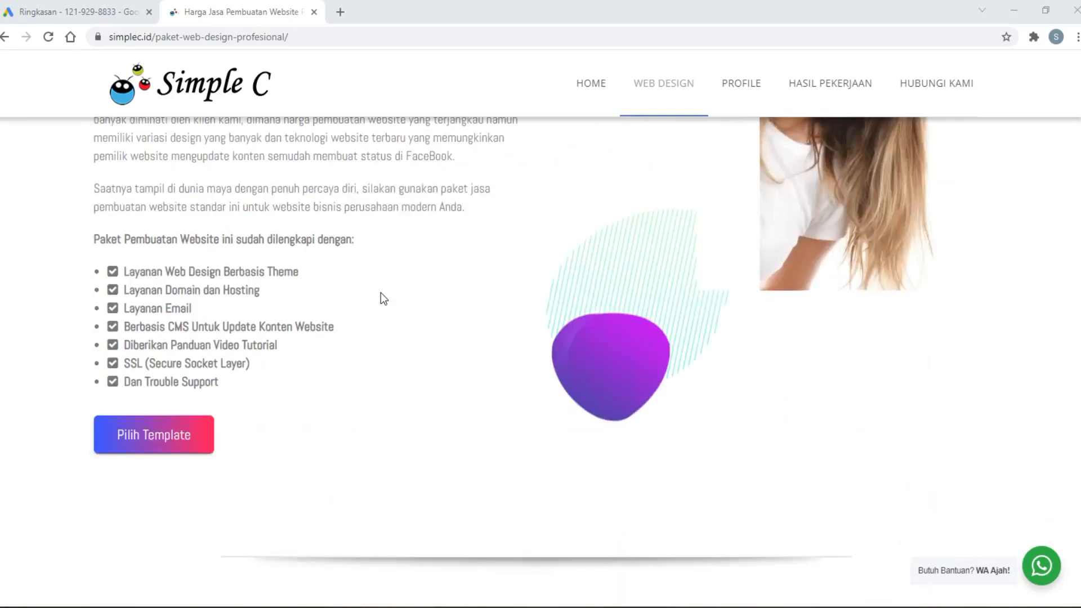
{"action": "scroll", "coordinate": [380, 293], "scroll_direction": "down", "scroll_amount": 4}
{"action": "scroll", "coordinate": [380, 299], "scroll_direction": "down", "scroll_amount": 12}
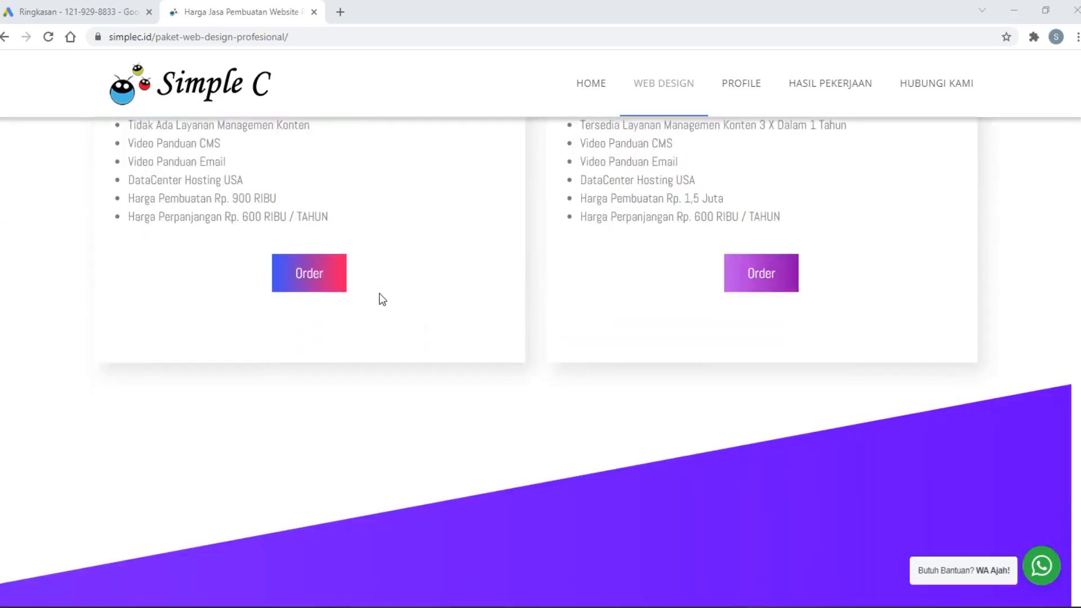
{"action": "left_click", "coordinate": [312, 269]}
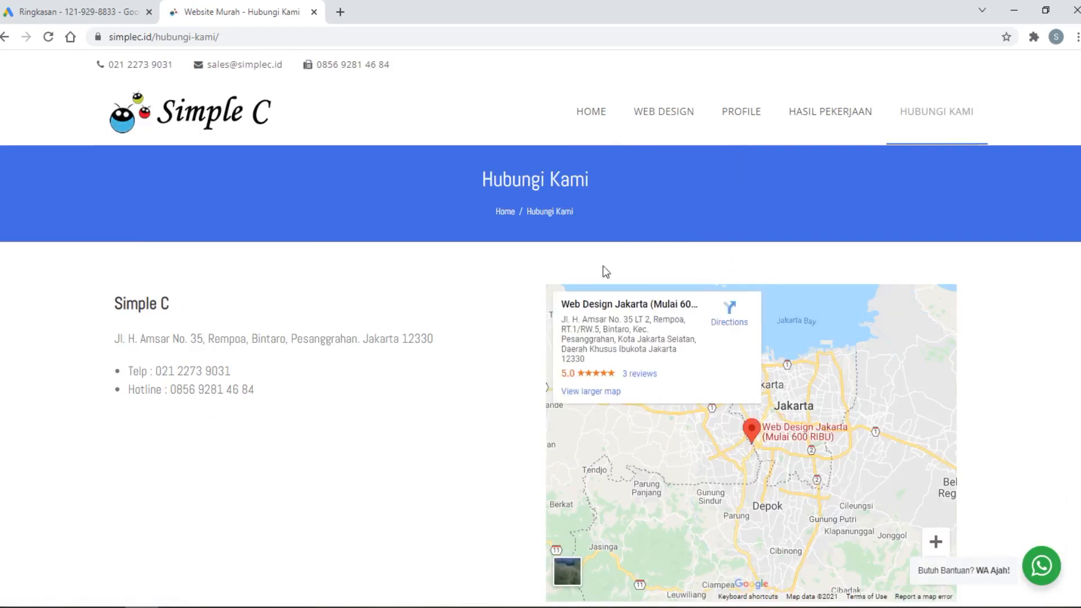
Step: Return to the Web Design Profesional page and follow the order link of the Rp 900 Ribu package
{"action": "mouse_move", "coordinate": [668, 116]}
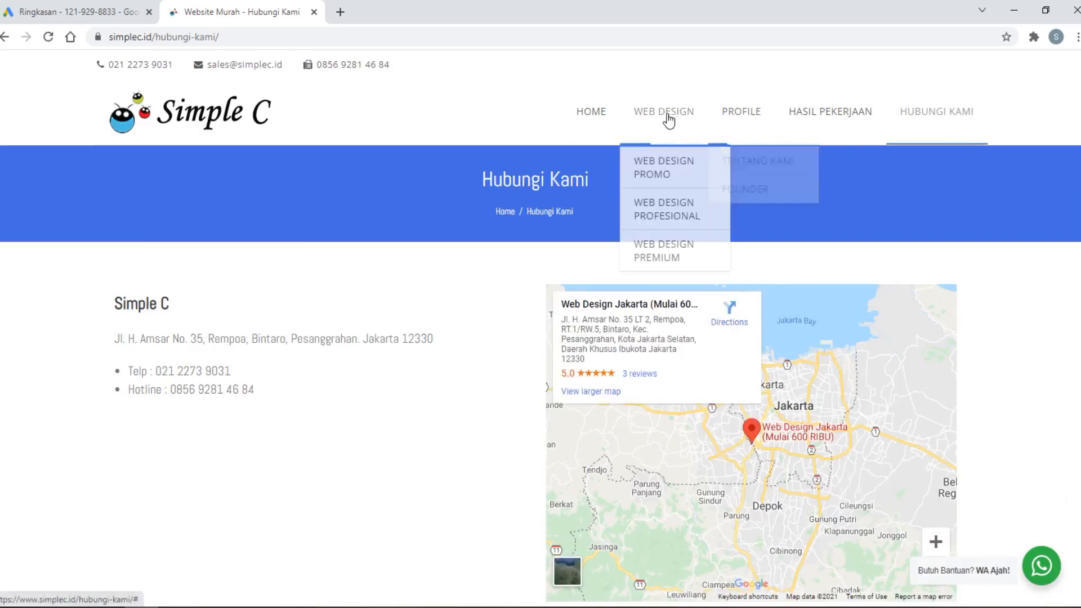
{"action": "left_click", "coordinate": [669, 209]}
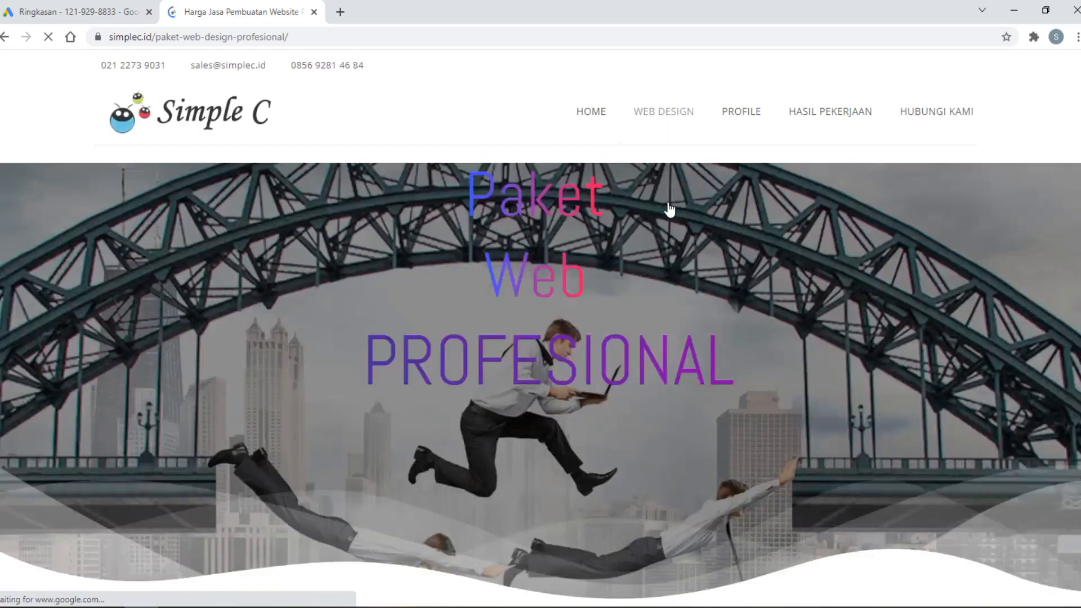
{"action": "scroll", "coordinate": [375, 226], "scroll_direction": "down", "scroll_amount": 15}
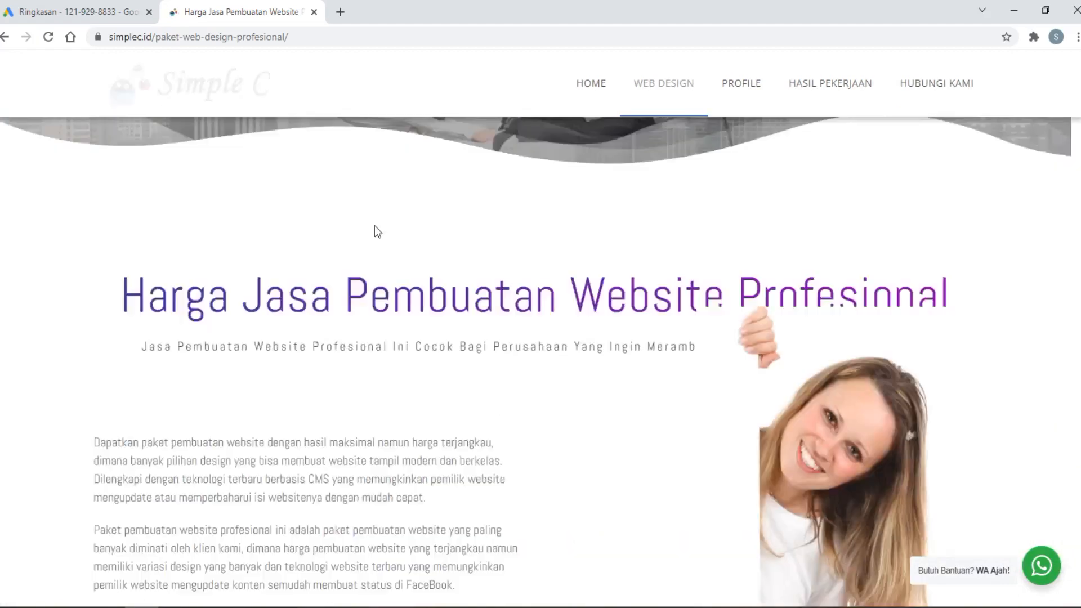
{"action": "scroll", "coordinate": [375, 238], "scroll_direction": "down", "scroll_amount": 9}
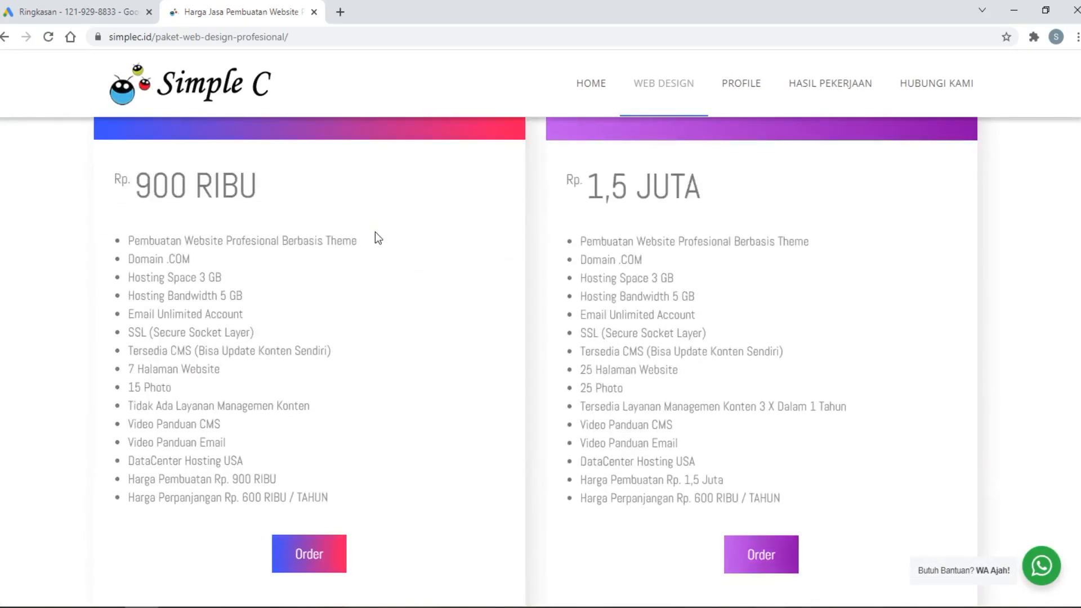
{"action": "left_click", "coordinate": [330, 334]}
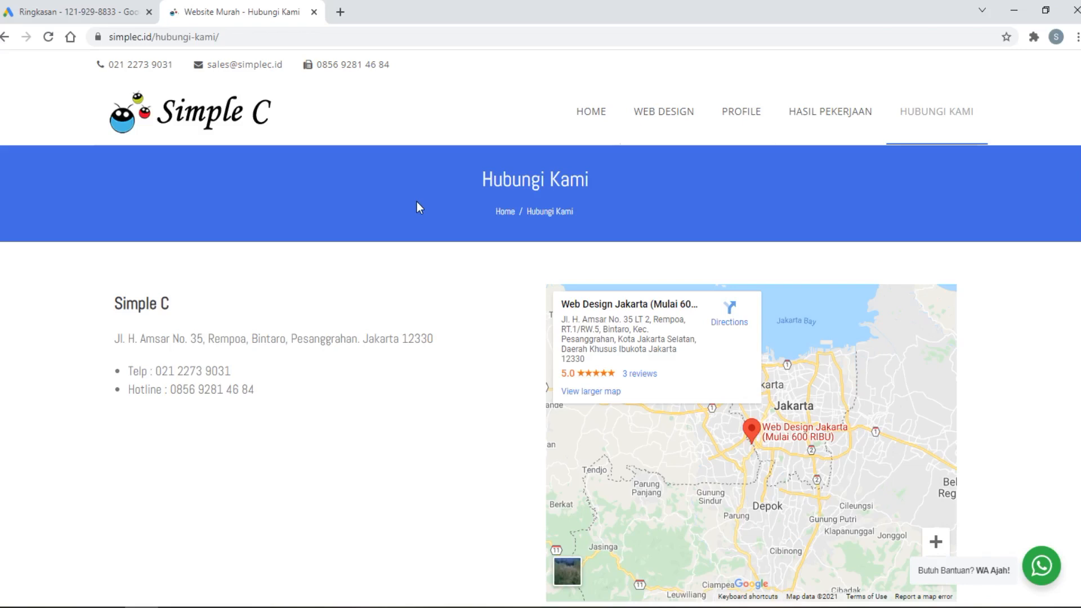
Step: Revisit the Web Design Profesional page, check the Paket Profesional Starter order link once more and return to the package page
{"action": "mouse_move", "coordinate": [648, 129]}
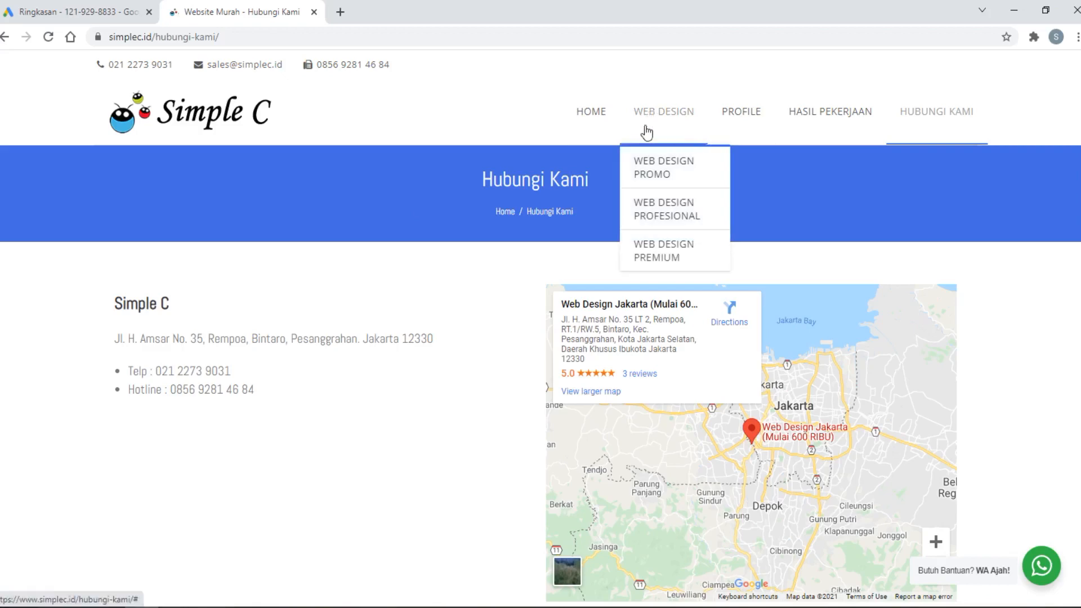
{"action": "left_click", "coordinate": [656, 212]}
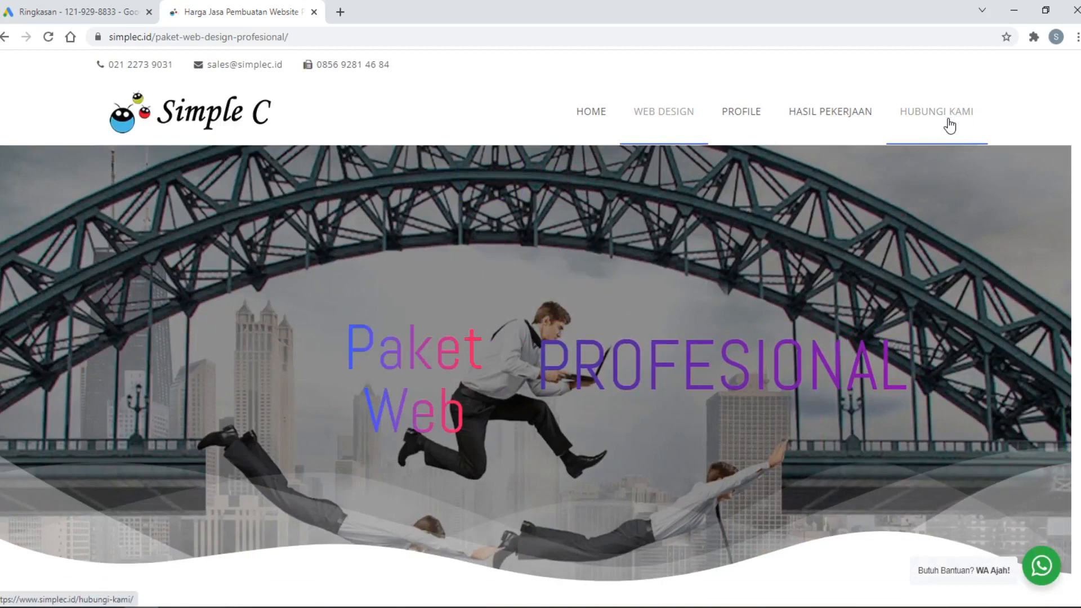
{"action": "scroll", "coordinate": [949, 124], "scroll_direction": "down", "scroll_amount": 6}
{"action": "scroll", "coordinate": [303, 291], "scroll_direction": "down", "scroll_amount": 10}
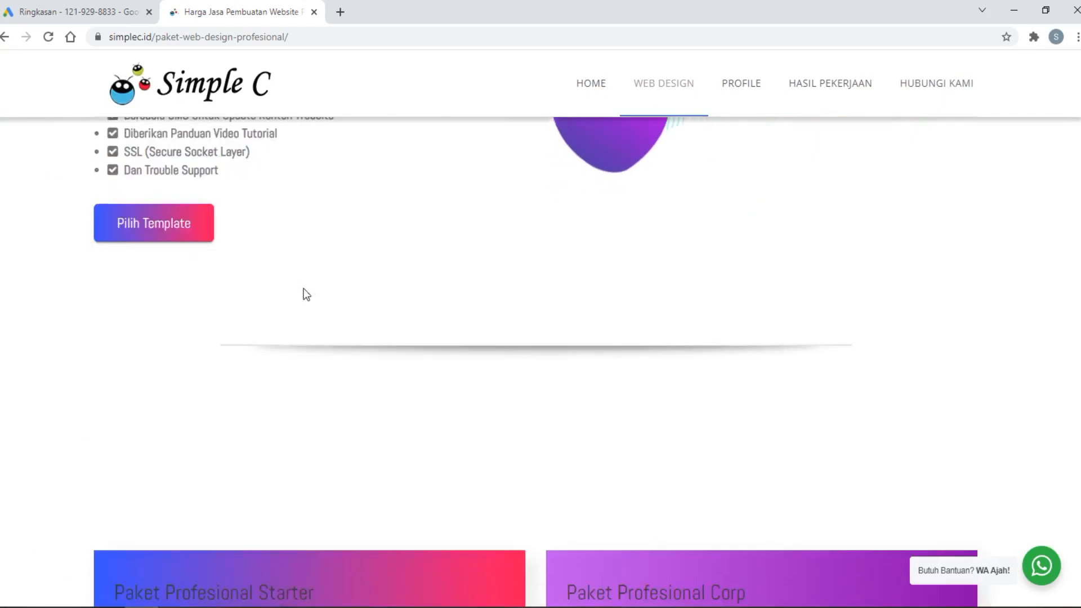
{"action": "scroll", "coordinate": [302, 290], "scroll_direction": "down", "scroll_amount": 10}
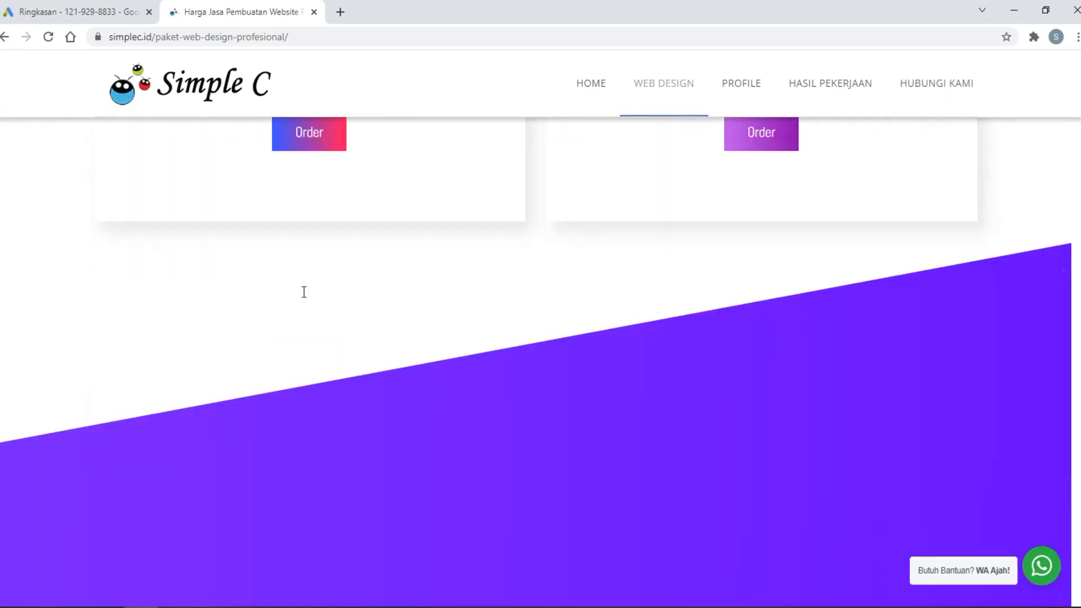
{"action": "scroll", "coordinate": [307, 292], "scroll_direction": "up", "scroll_amount": 10}
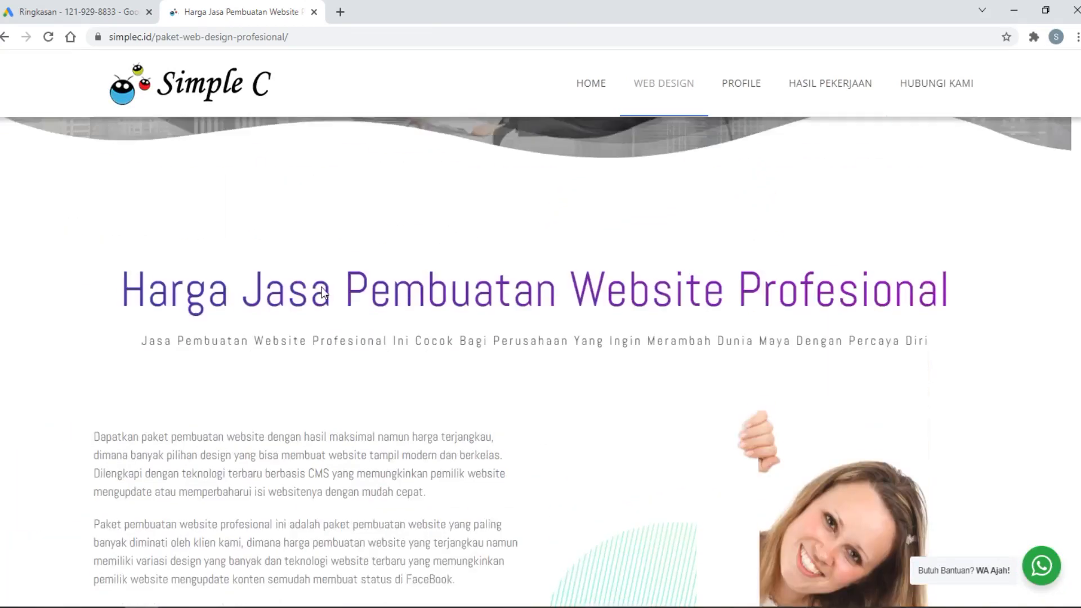
{"action": "scroll", "coordinate": [322, 289], "scroll_direction": "up", "scroll_amount": 5}
{"action": "scroll", "coordinate": [322, 289], "scroll_direction": "down", "scroll_amount": 6}
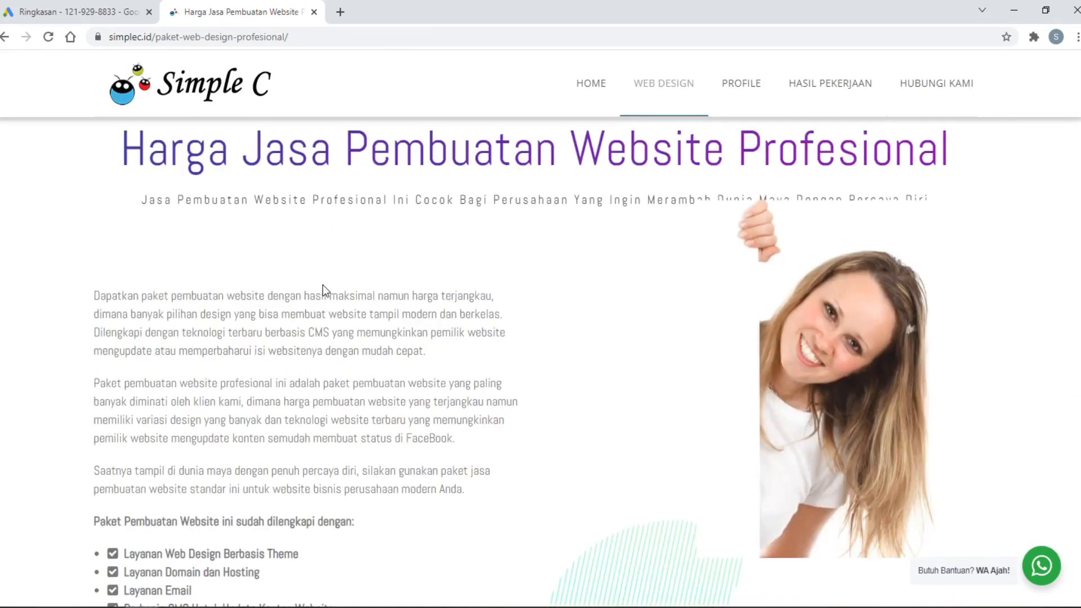
{"action": "scroll", "coordinate": [322, 285], "scroll_direction": "down", "scroll_amount": 8}
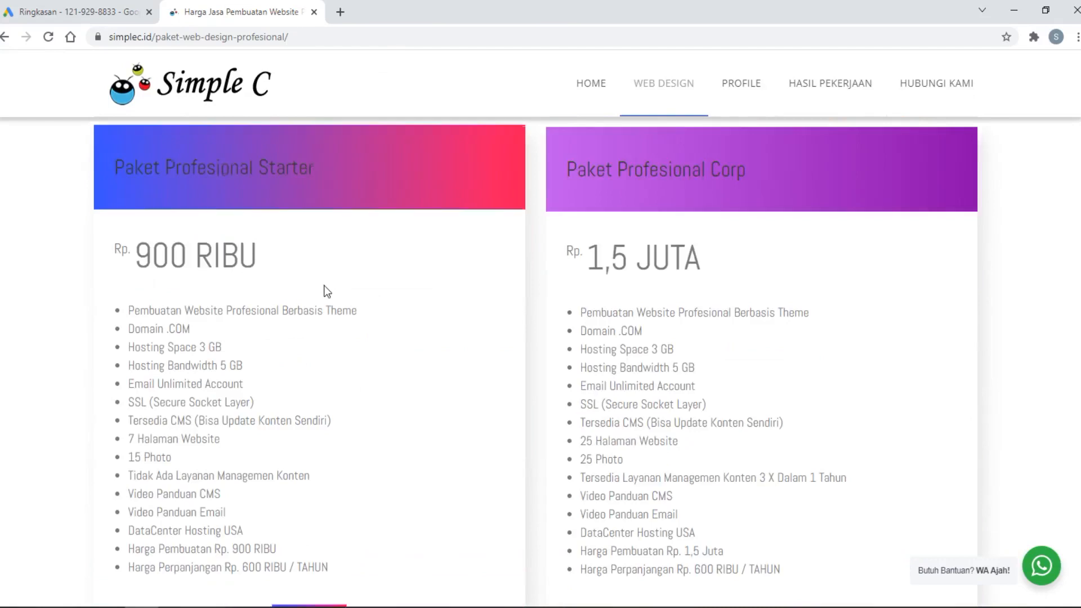
{"action": "scroll", "coordinate": [327, 291], "scroll_direction": "down", "scroll_amount": 5}
{"action": "left_click", "coordinate": [308, 336]}
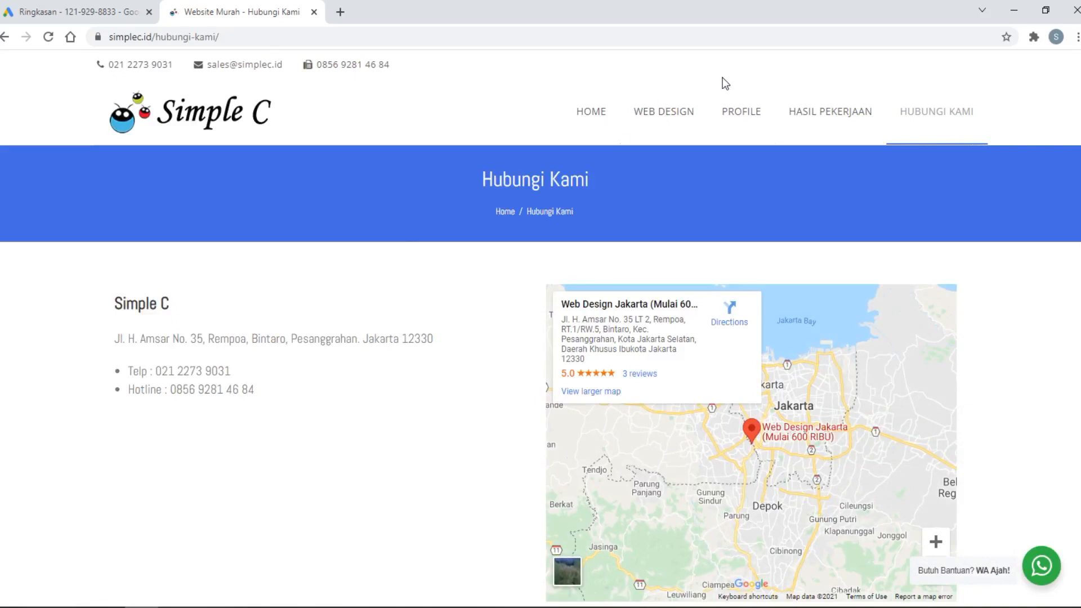
{"action": "mouse_move", "coordinate": [692, 113]}
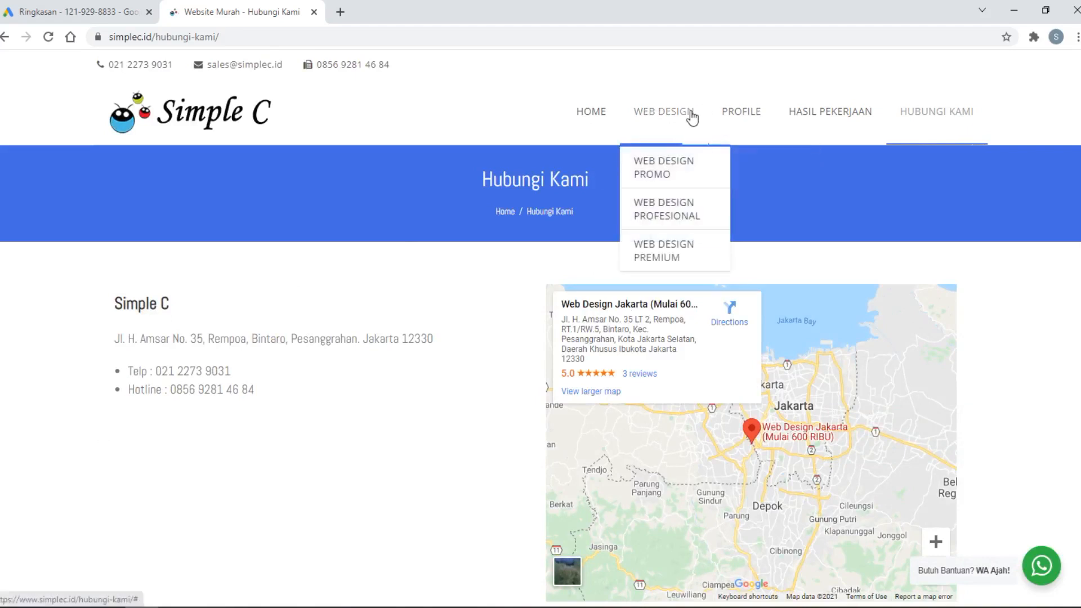
{"action": "left_click", "coordinate": [688, 203]}
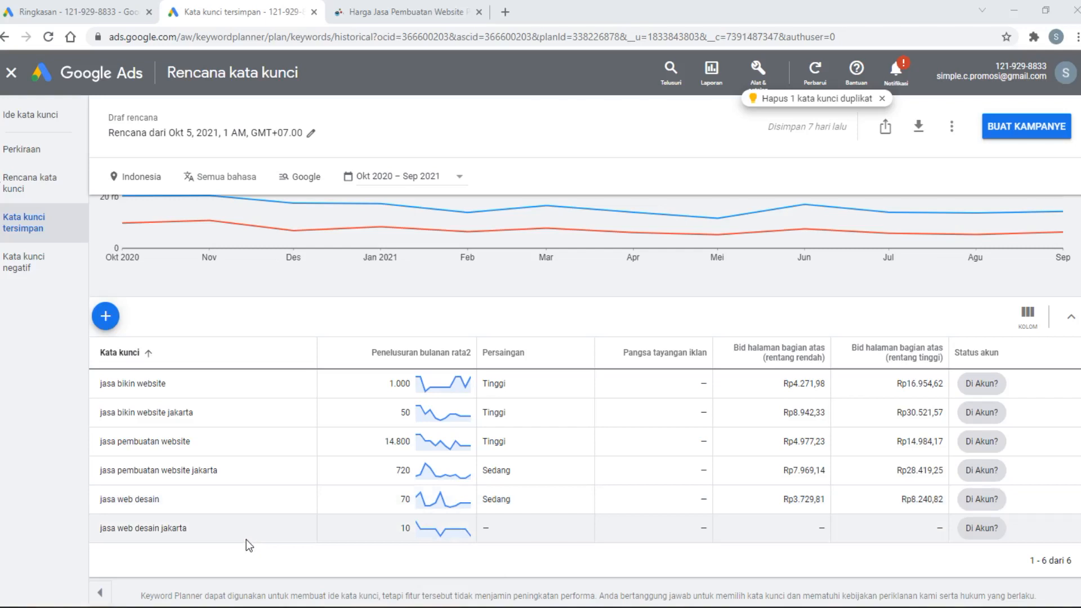
Step: Switch to the Google Ads account overview and start a new campaign from the campaign list
{"action": "left_click", "coordinate": [75, 8]}
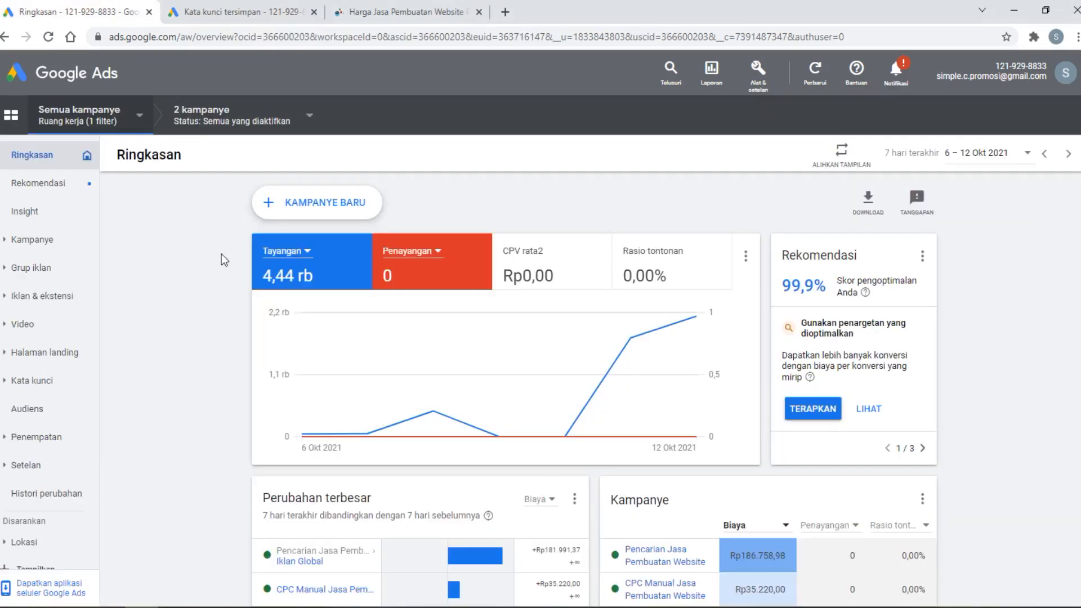
{"action": "left_click", "coordinate": [35, 246]}
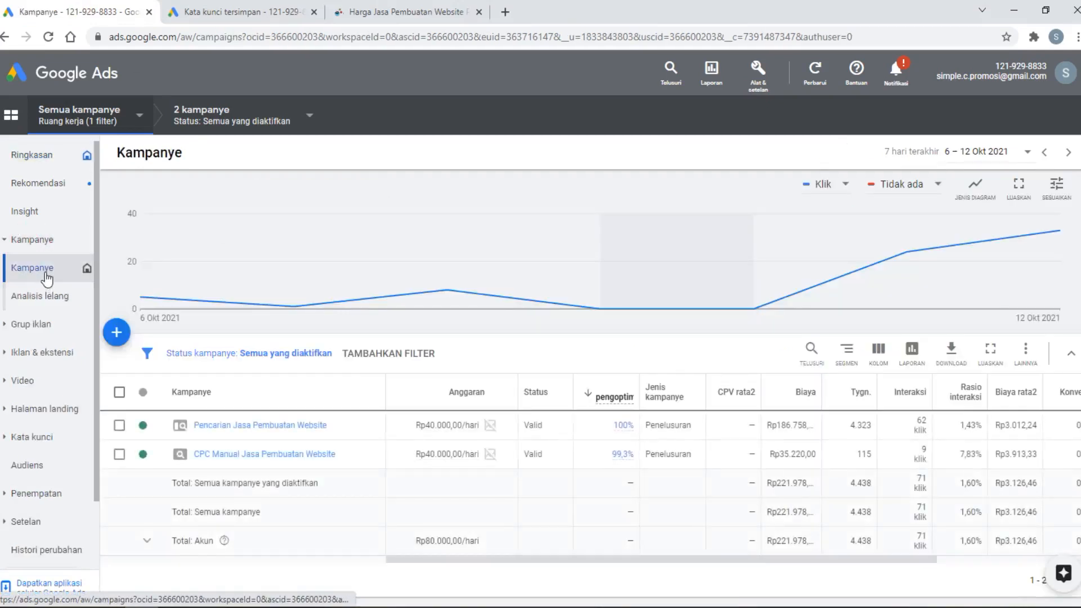
{"action": "left_click", "coordinate": [46, 276]}
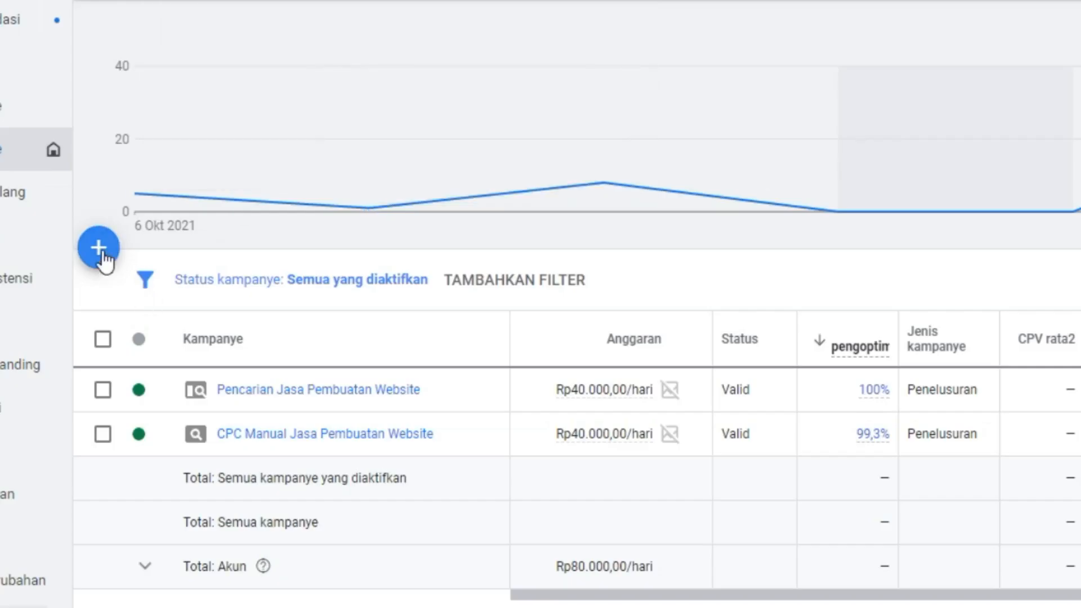
{"action": "left_click", "coordinate": [103, 253]}
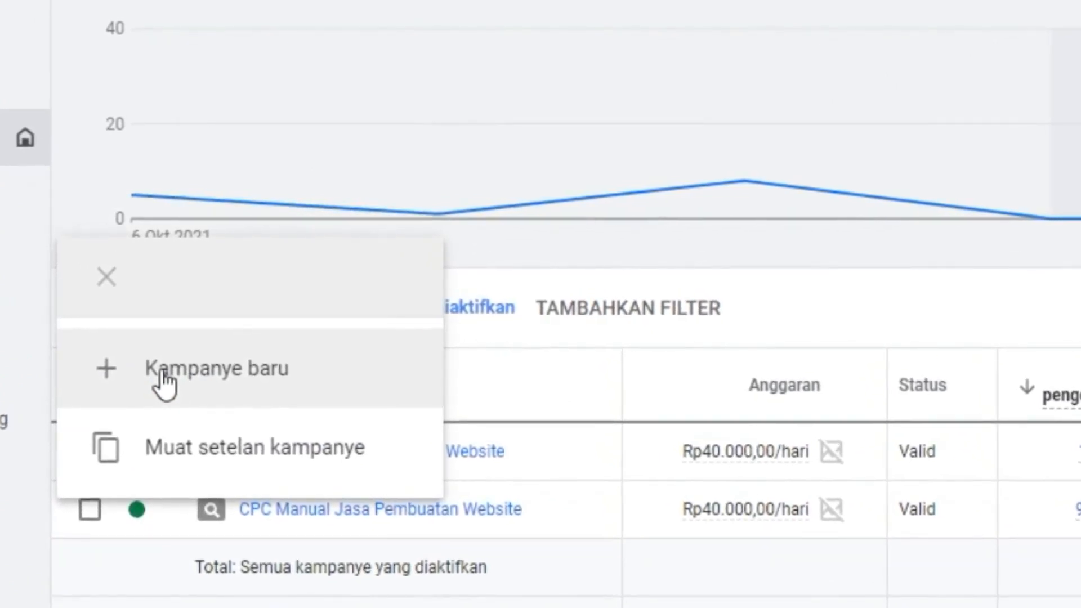
{"action": "left_click", "coordinate": [163, 383]}
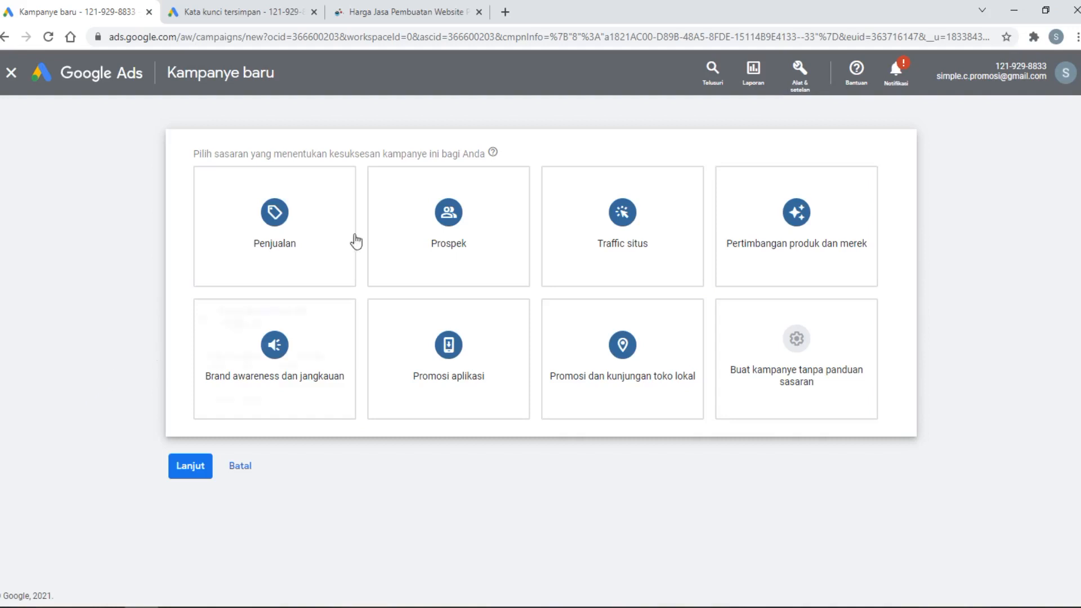
Step: Choose Traffic situs as the new campaign's goal and Penelusuran as its campaign type
{"action": "mouse_move", "coordinate": [618, 242]}
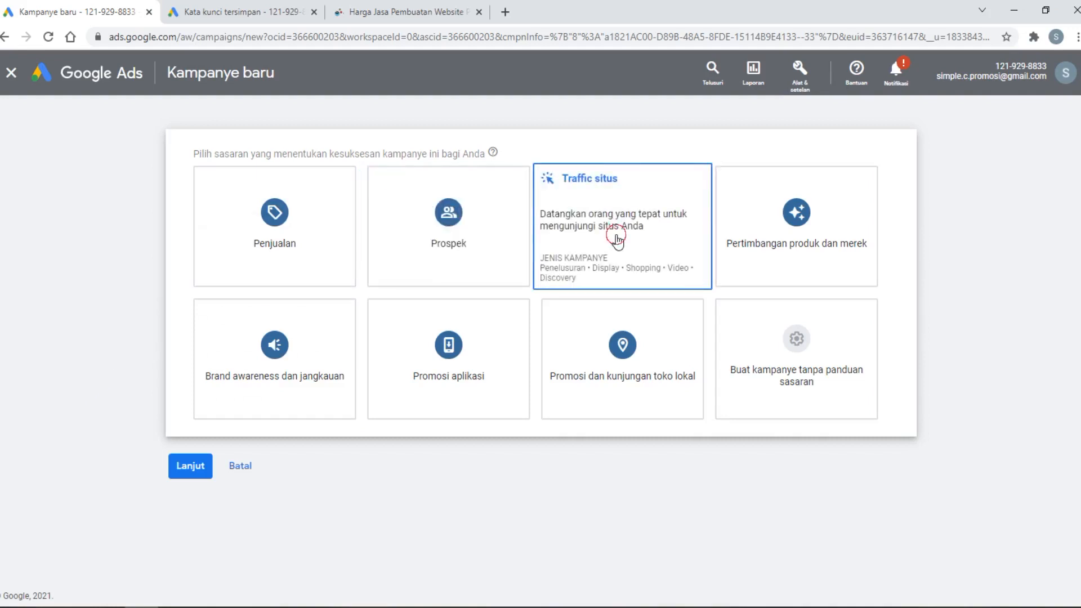
{"action": "left_click", "coordinate": [618, 242]}
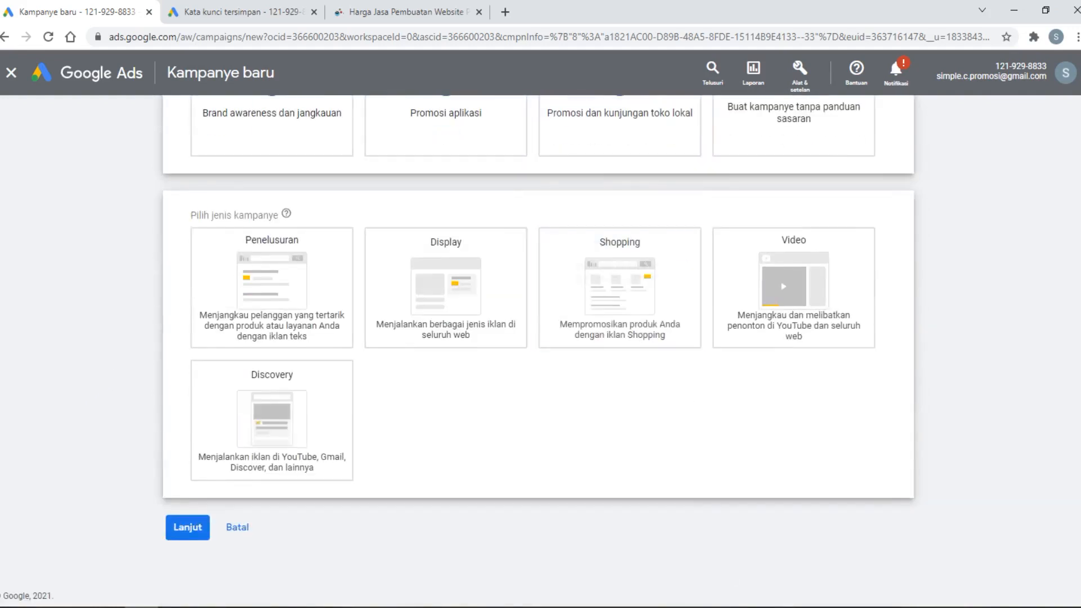
{"action": "left_click", "coordinate": [297, 296]}
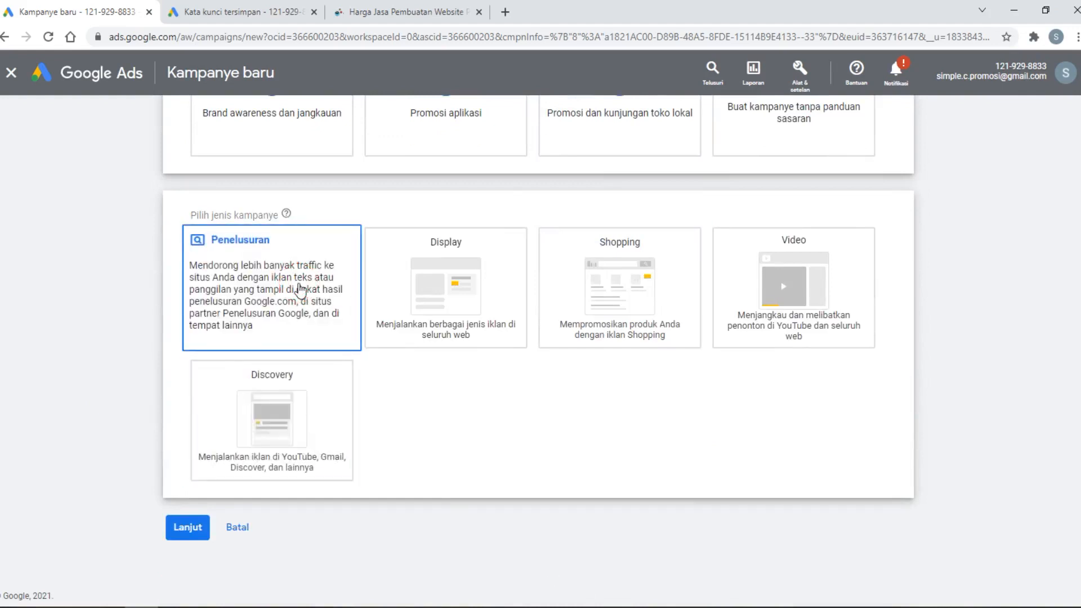
Step: Replace the default campaign name with "Konversi Web Design"
{"action": "left_click", "coordinate": [323, 452]}
{"action": "left_click_drag", "start_coordinate": [196, 439], "coordinate": [329, 446]}
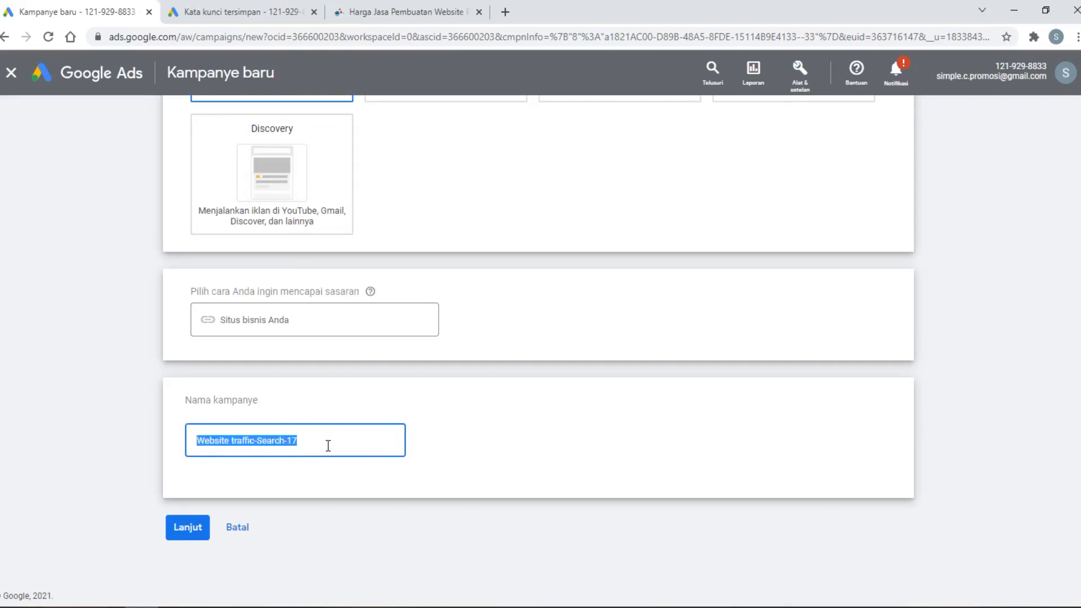
{"action": "type", "text": "Conversi Web DesignK"}
{"action": "left_click", "coordinate": [345, 538]}
{"action": "left_click", "coordinate": [204, 440]}
{"action": "key", "text": "BackSpace"}
{"action": "type", "text": "K"}
{"action": "left_click", "coordinate": [350, 526]}
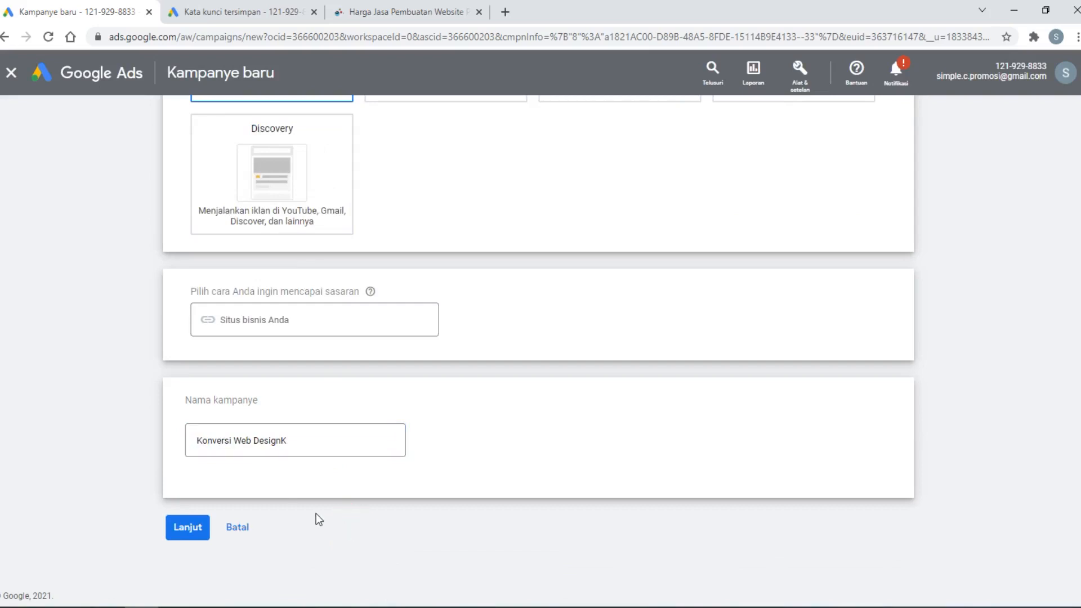
{"action": "left_click", "coordinate": [310, 442]}
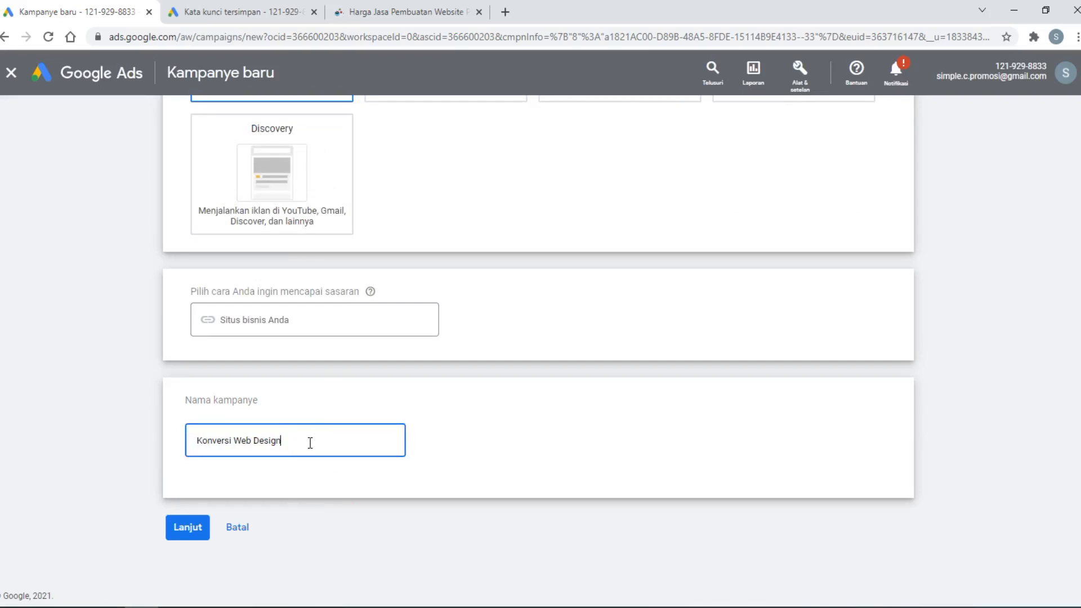
Step: Continue from the campaign name to the budget settings and set the average daily budget to Rp 40.000
{"action": "left_click", "coordinate": [169, 529]}
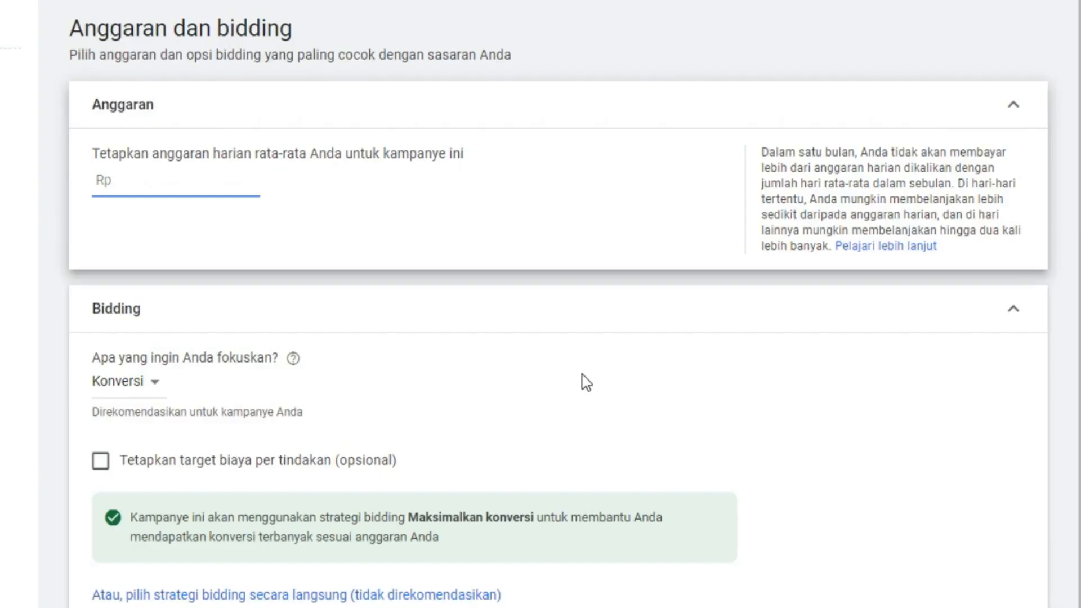
{"action": "type", "text": "40"}
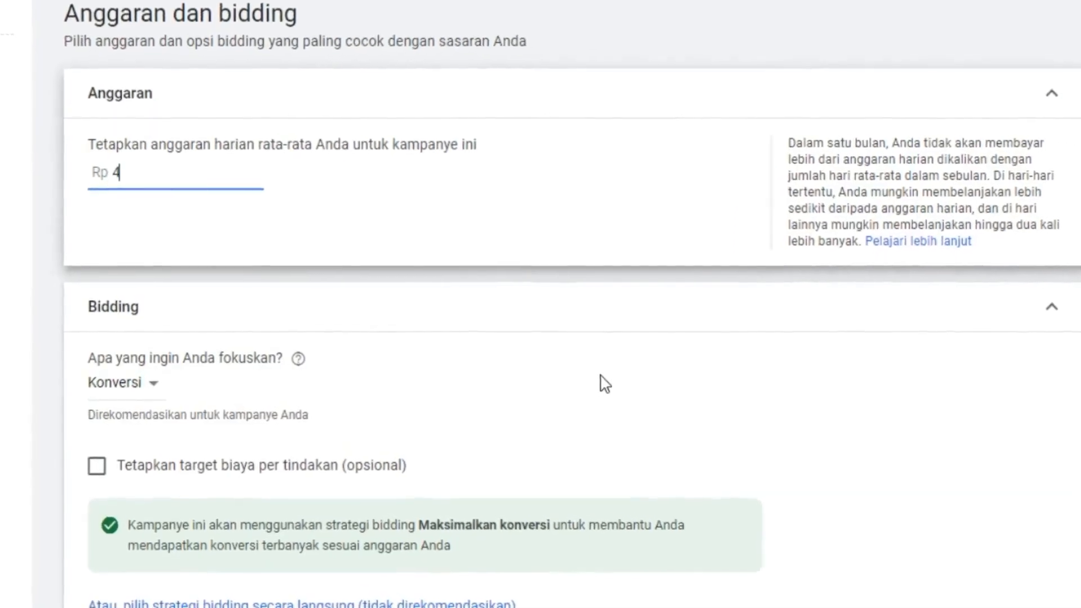
{"action": "type", "text": "000"}
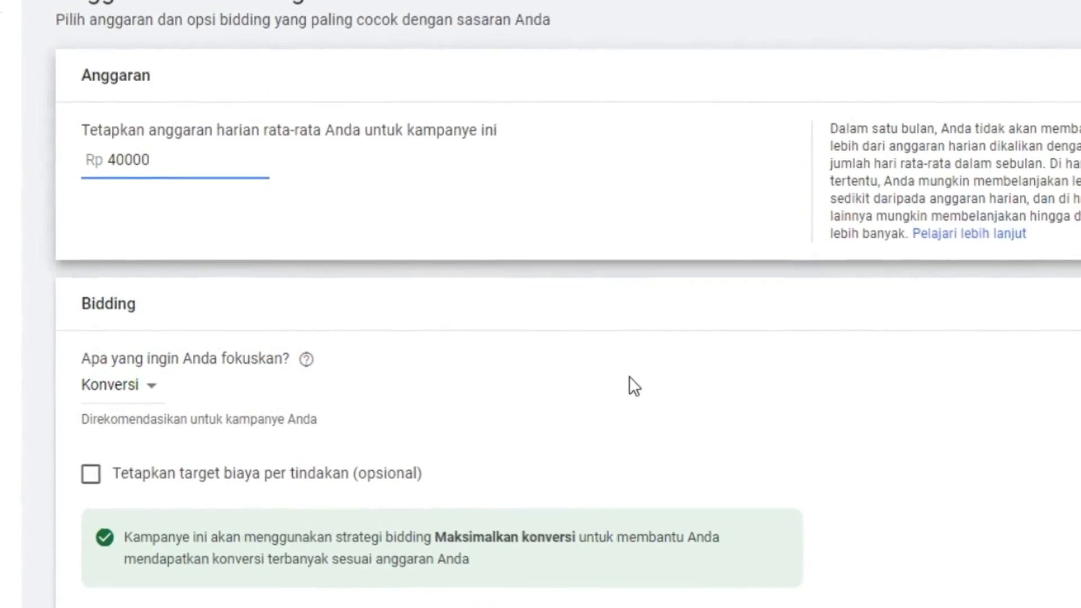
{"action": "left_click", "coordinate": [566, 218]}
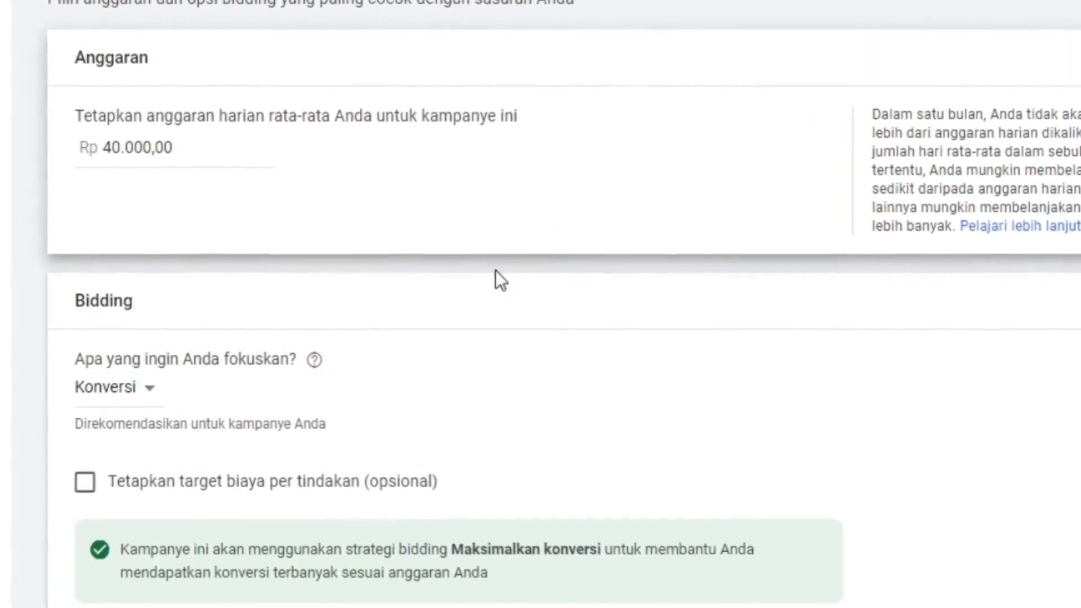
{"action": "scroll", "coordinate": [768, 435], "scroll_direction": "down", "scroll_amount": 1}
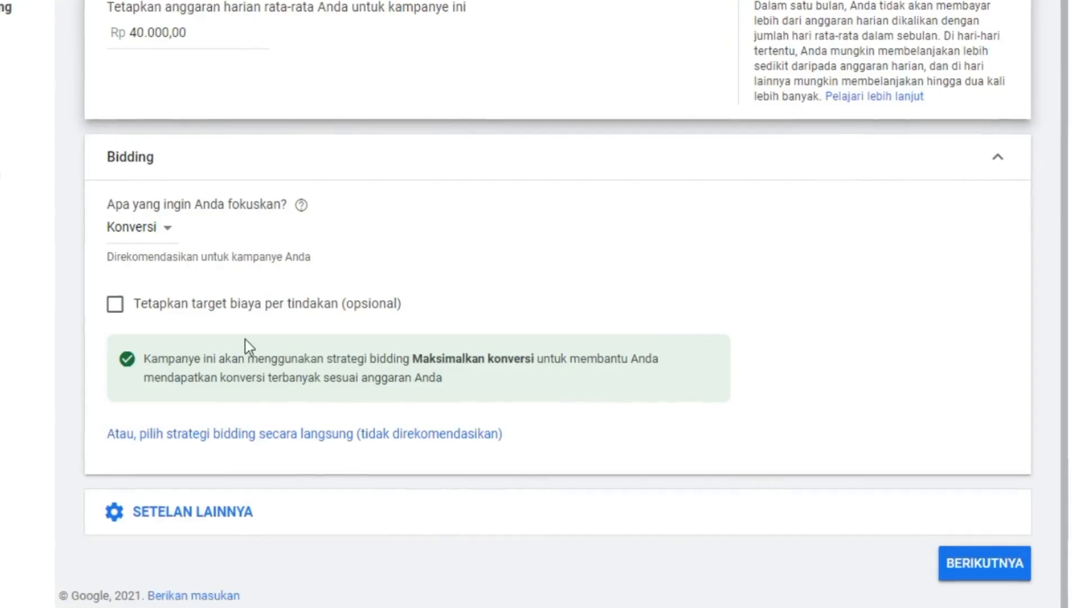
Step: Enable the optional target cost per action for bidding, read the Target CPA explanation and disable the option again
{"action": "left_click", "coordinate": [117, 307]}
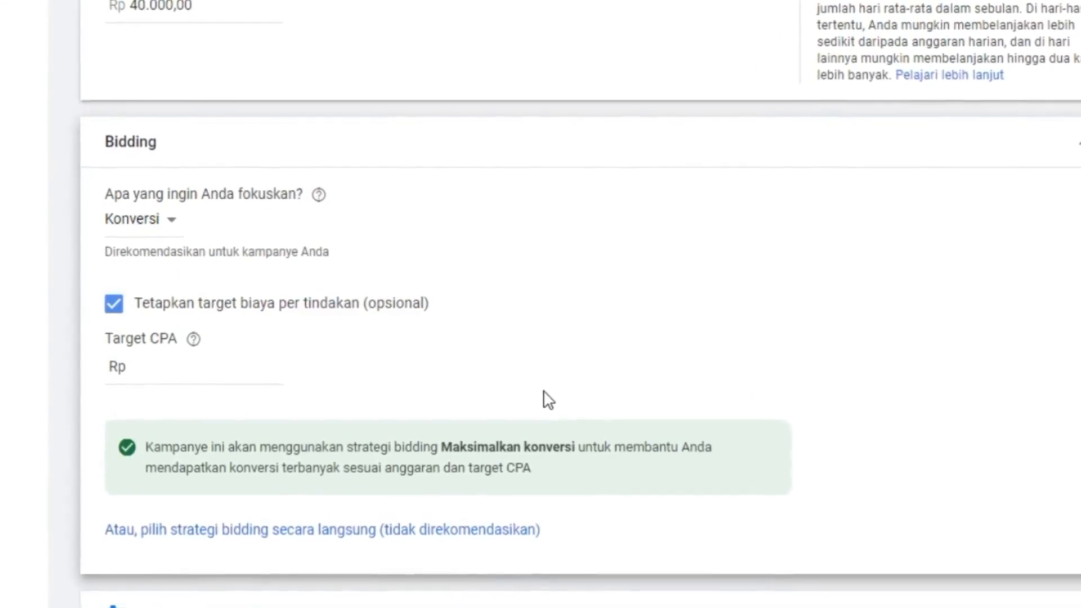
{"action": "mouse_move", "coordinate": [195, 341]}
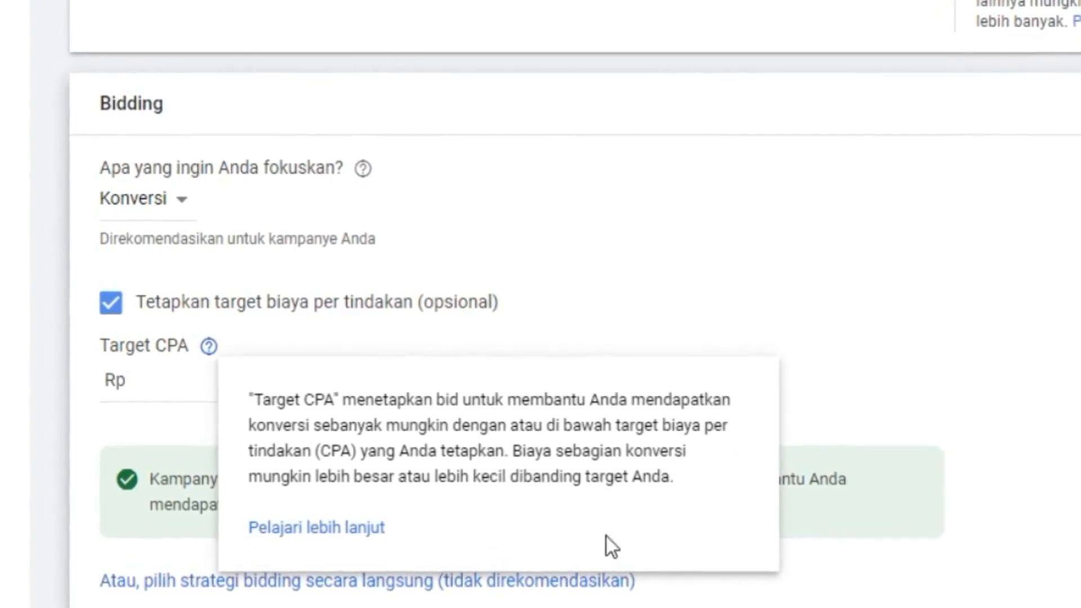
{"action": "left_click", "coordinate": [668, 337]}
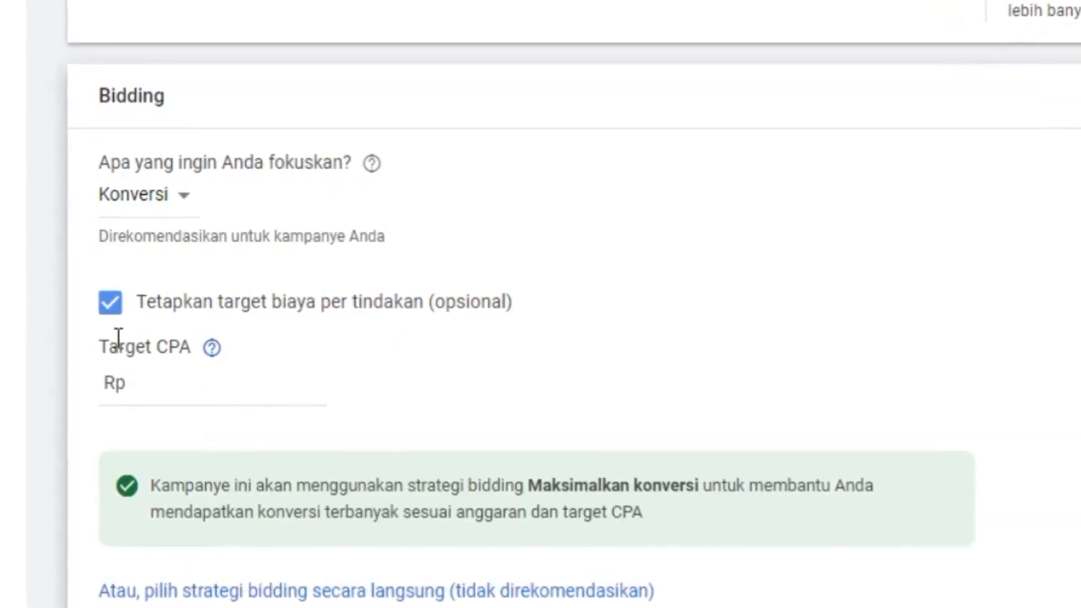
{"action": "left_click", "coordinate": [110, 310]}
{"action": "left_click", "coordinate": [110, 310]}
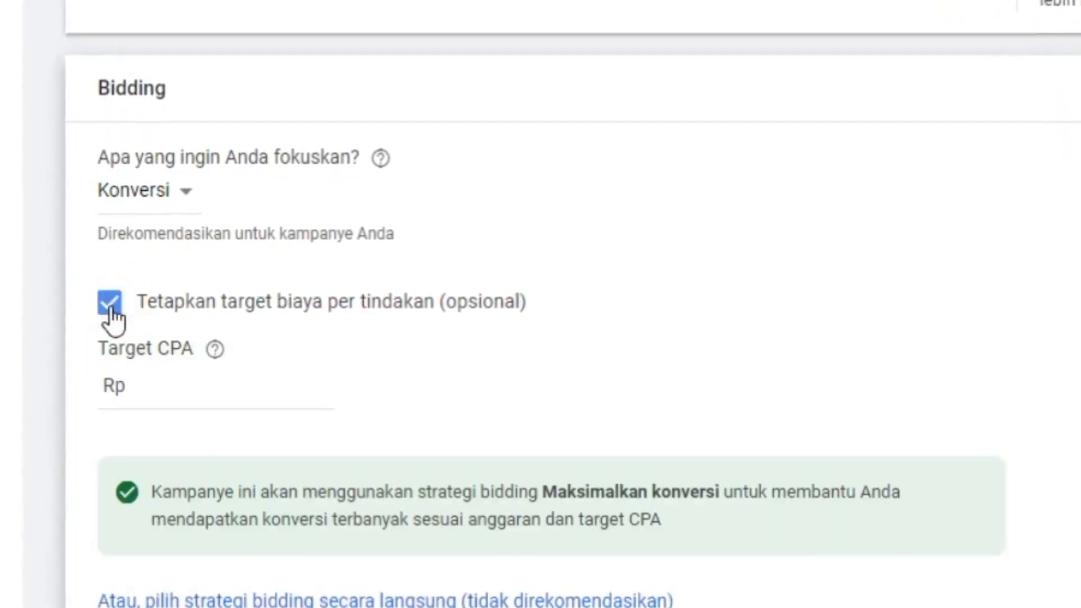
{"action": "left_click", "coordinate": [135, 393]}
{"action": "left_click", "coordinate": [112, 307]}
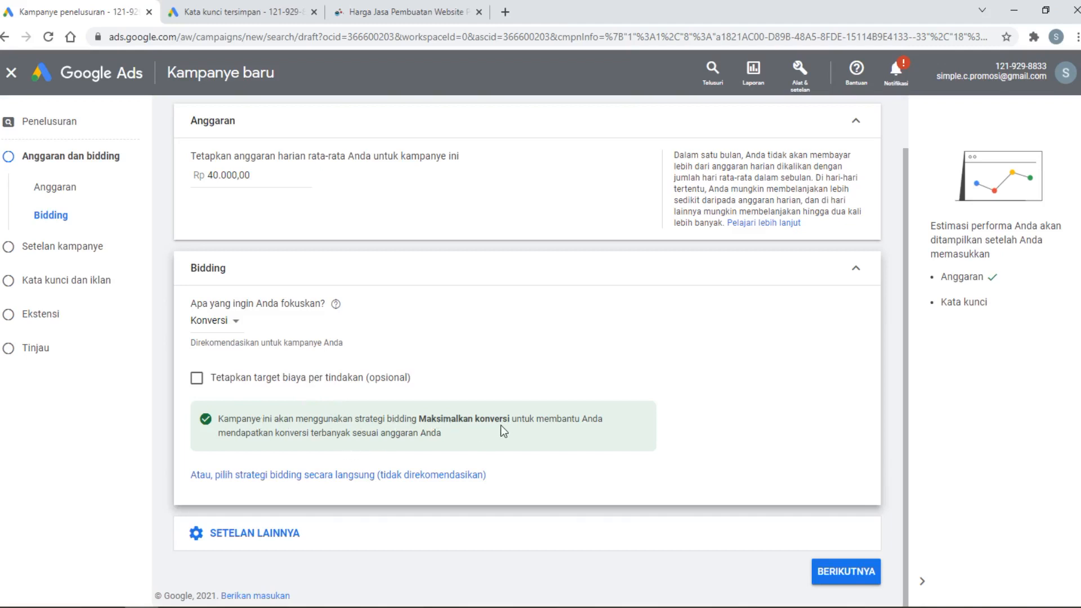
Step: Try choosing the bidding strategy directly with a target cost per action, and return to the previous bidding options
{"action": "left_click", "coordinate": [314, 476]}
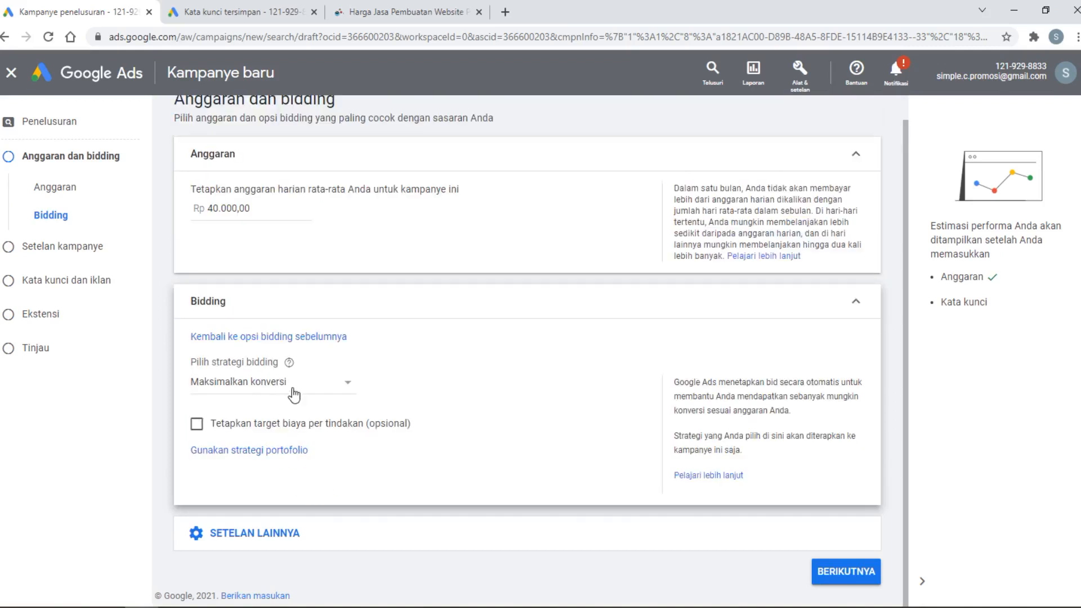
{"action": "left_click", "coordinate": [289, 424]}
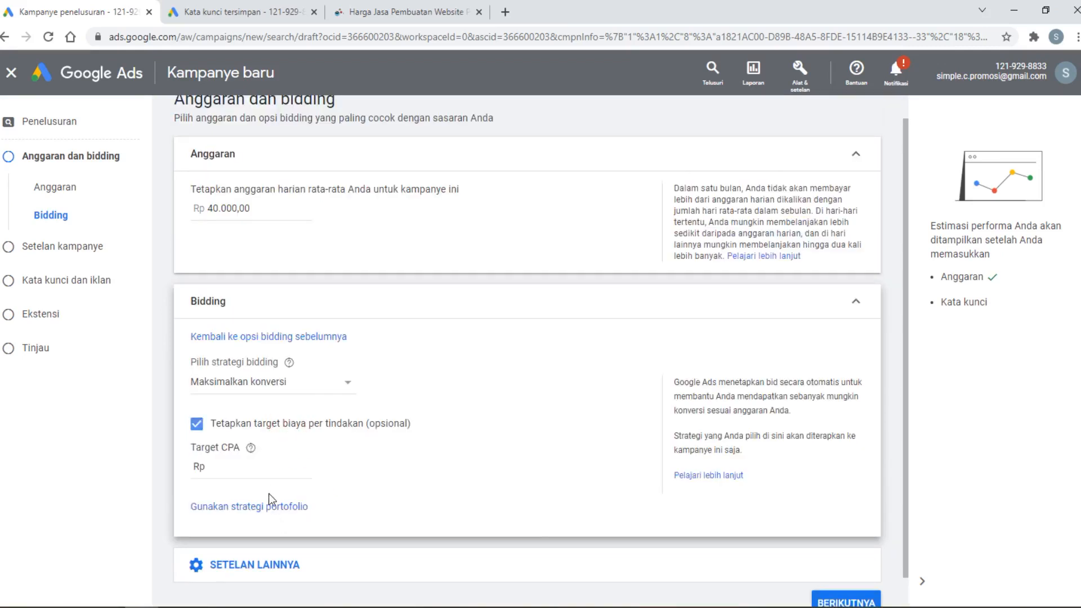
{"action": "left_click", "coordinate": [267, 471]}
{"action": "left_click", "coordinate": [195, 424]}
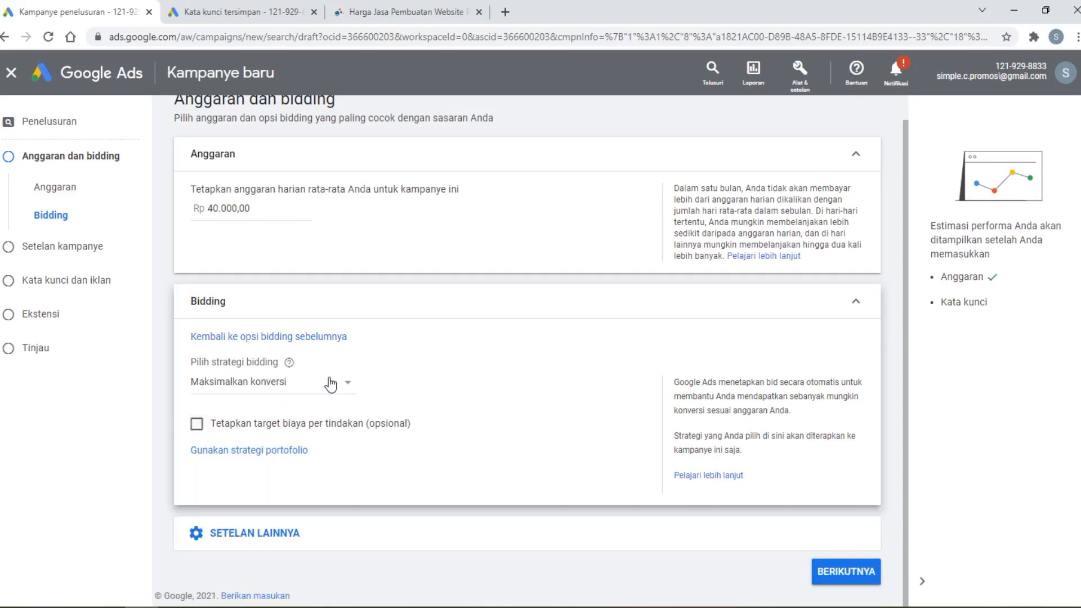
{"action": "left_click", "coordinate": [856, 301]}
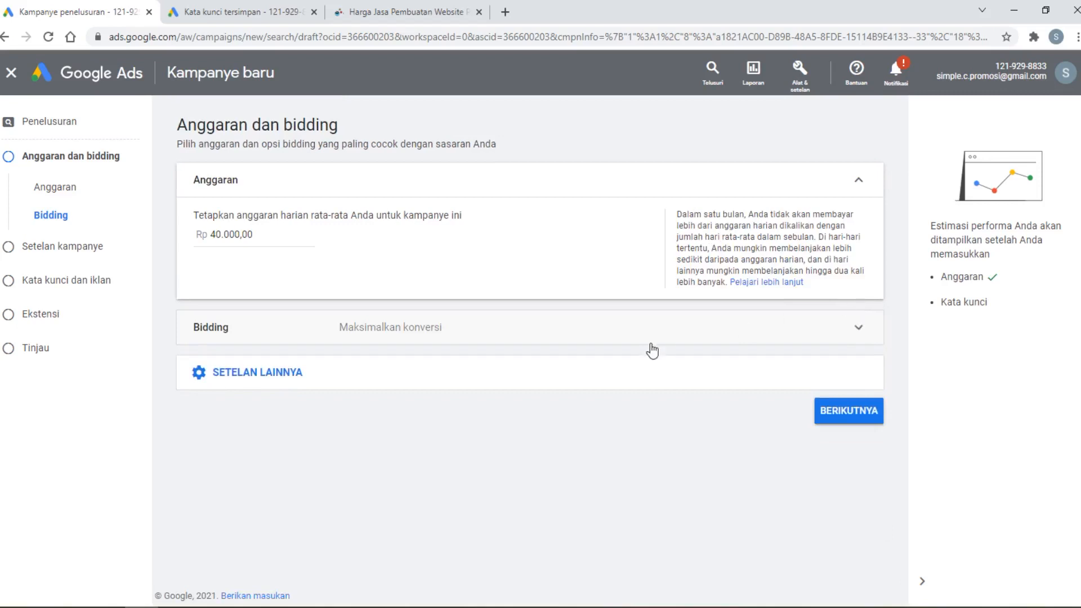
{"action": "left_click", "coordinate": [813, 316]}
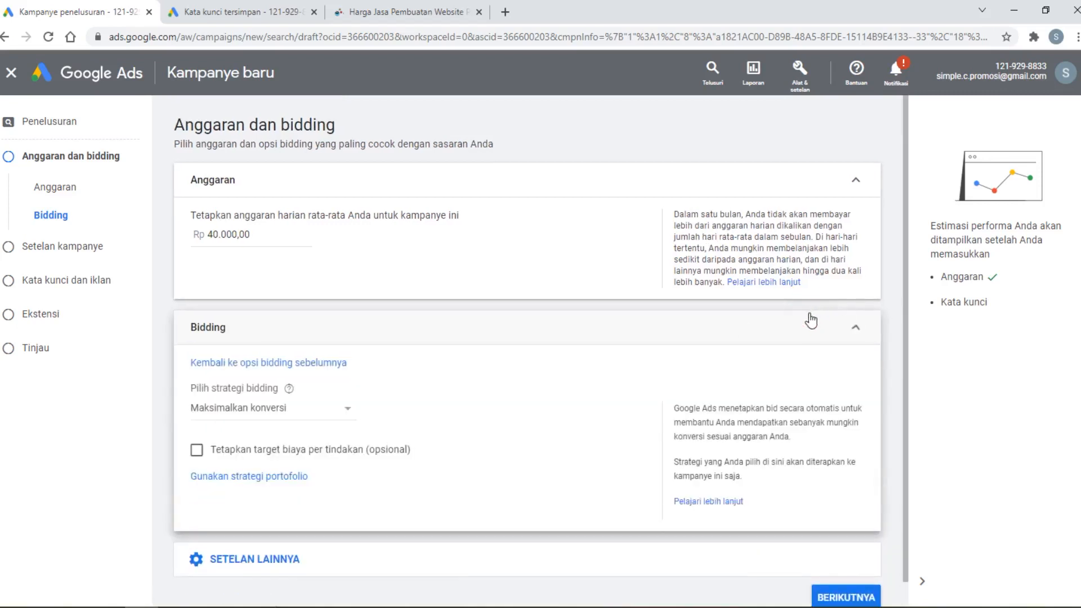
{"action": "left_click", "coordinate": [336, 359]}
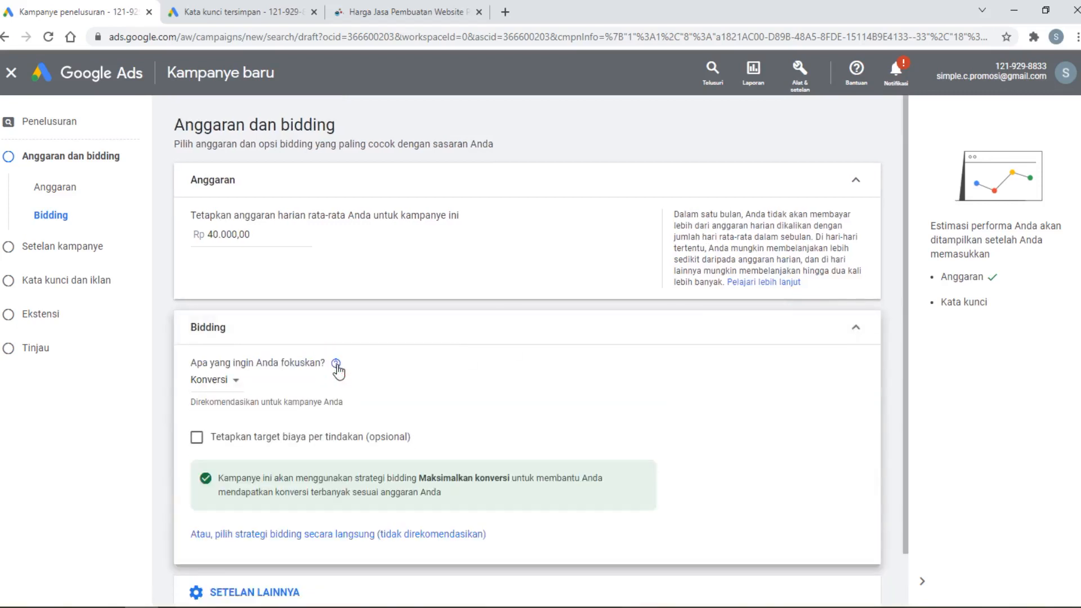
Step: Compare the target cost per action option with direct strategy selection once more, leaving bidding focused on Konversi without a target
{"action": "left_click", "coordinate": [196, 437]}
{"action": "scroll", "coordinate": [317, 478], "scroll_direction": "down", "scroll_amount": 2}
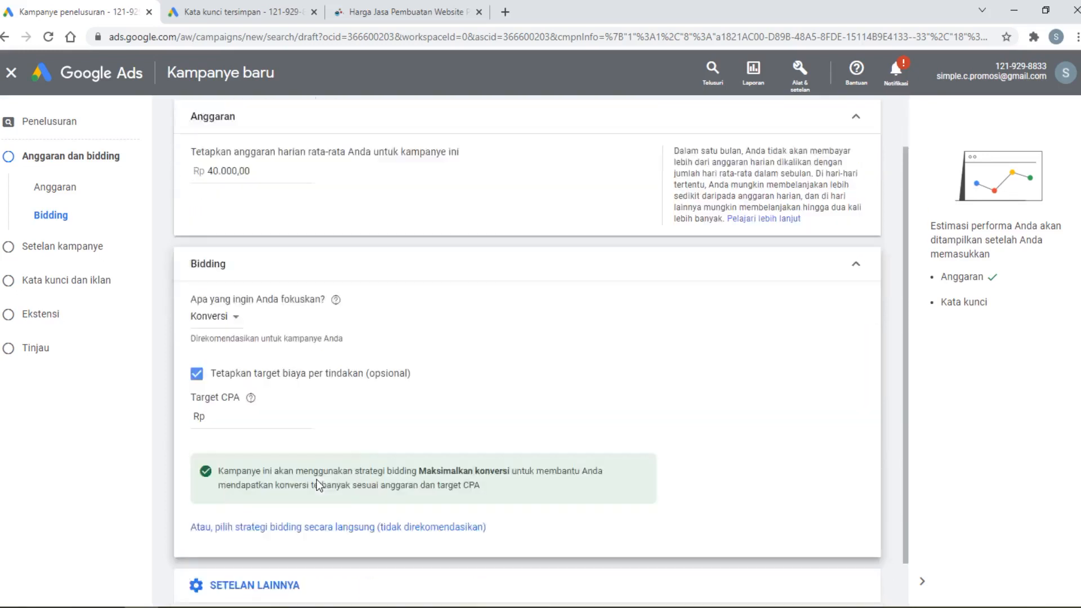
{"action": "left_click", "coordinate": [325, 476]}
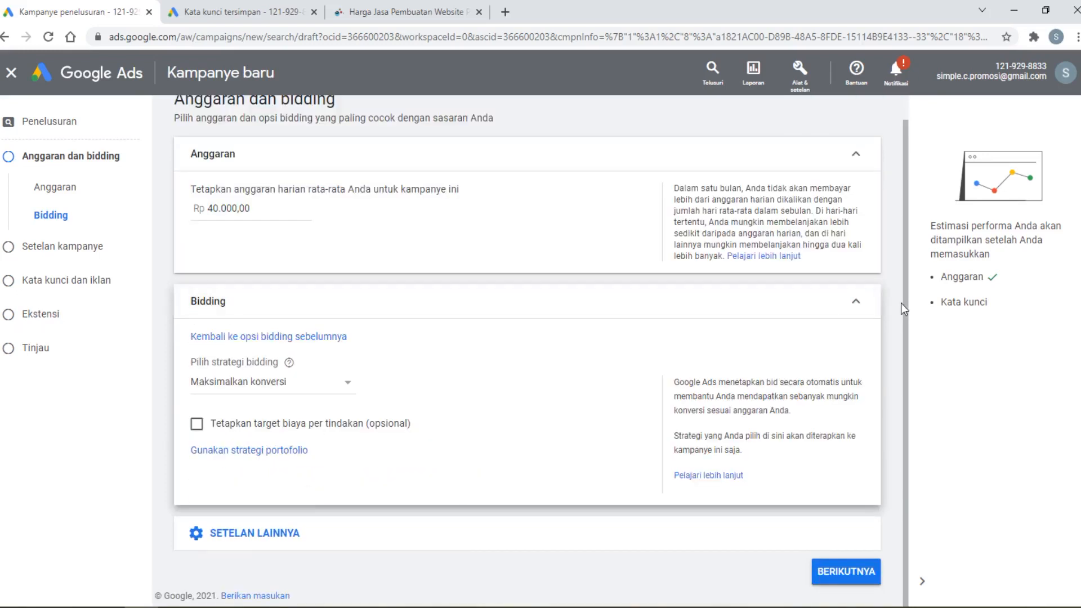
{"action": "left_click", "coordinate": [320, 338]}
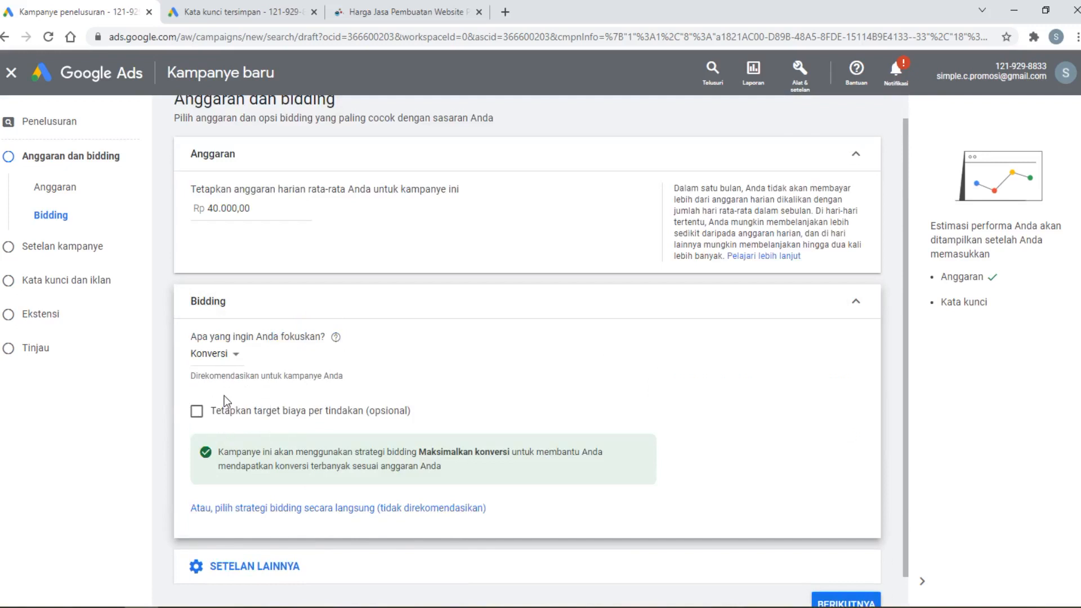
{"action": "left_click", "coordinate": [196, 413]}
{"action": "left_click", "coordinate": [196, 413]}
Step: Open the conversion setting under Setelan lainnya, keep the account-level "Sertakan dalam 'Konversi'" option and review the ad rotation setting
{"action": "scroll", "coordinate": [518, 522], "scroll_direction": "down", "scroll_amount": 1}
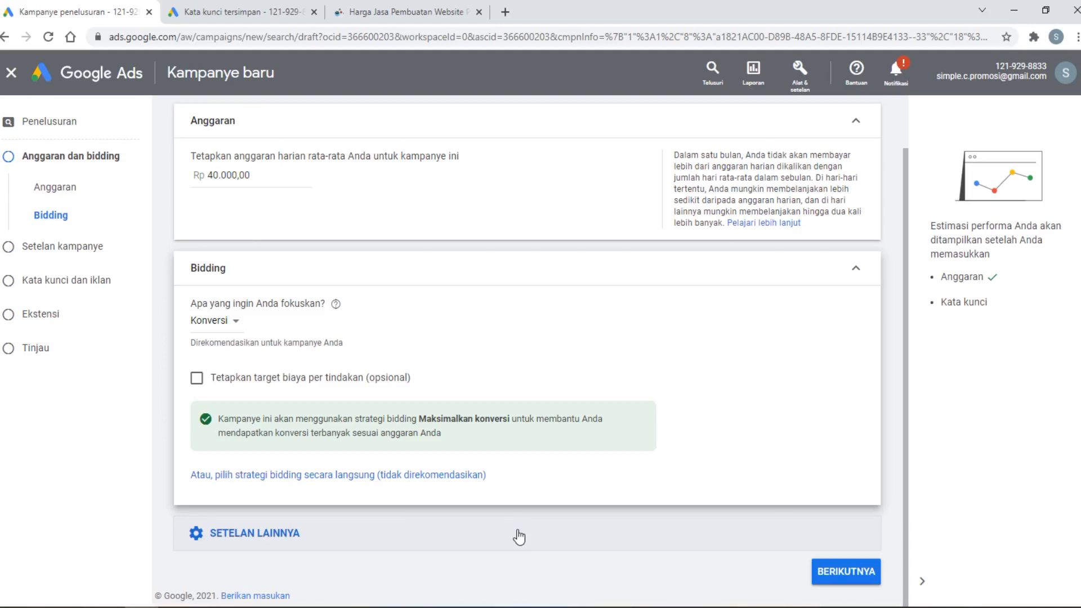
{"action": "left_click", "coordinate": [269, 537]}
{"action": "scroll", "coordinate": [467, 535], "scroll_direction": "down", "scroll_amount": 1}
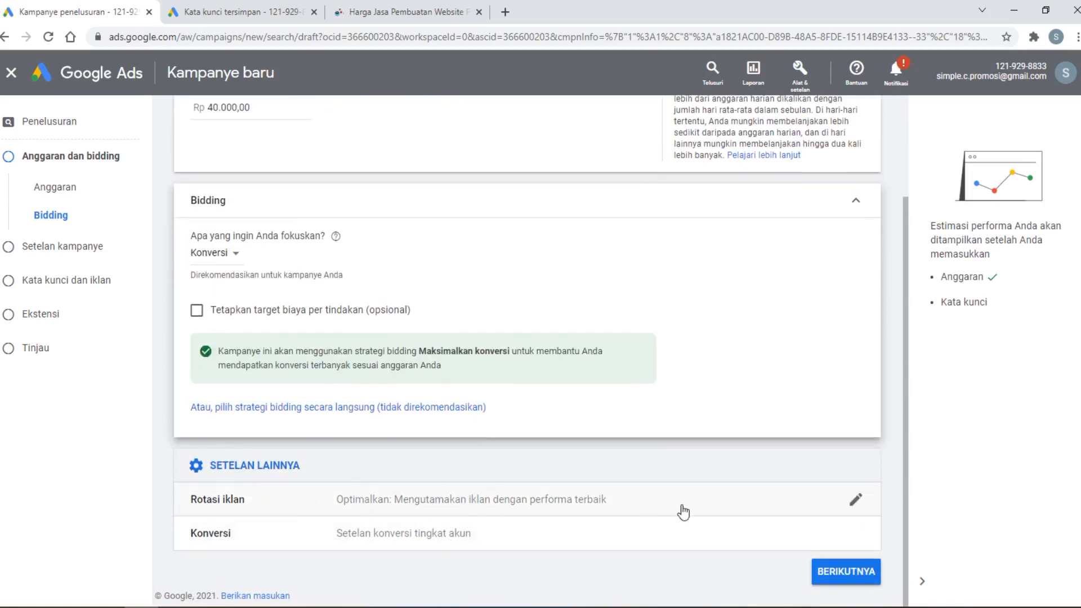
{"action": "left_click", "coordinate": [497, 549]}
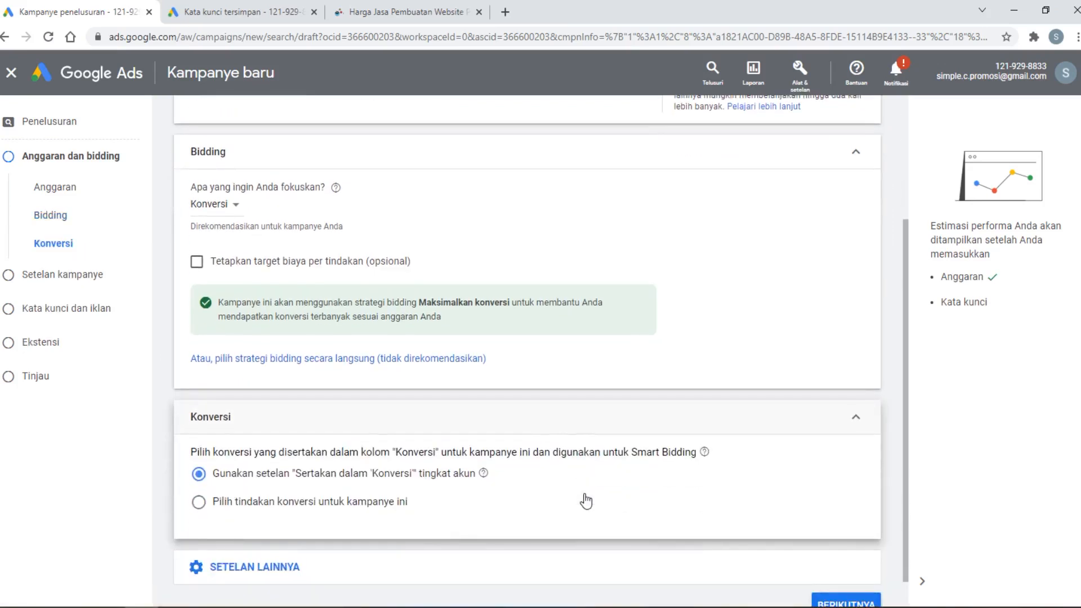
{"action": "left_click", "coordinate": [376, 509]}
{"action": "left_click", "coordinate": [261, 475]}
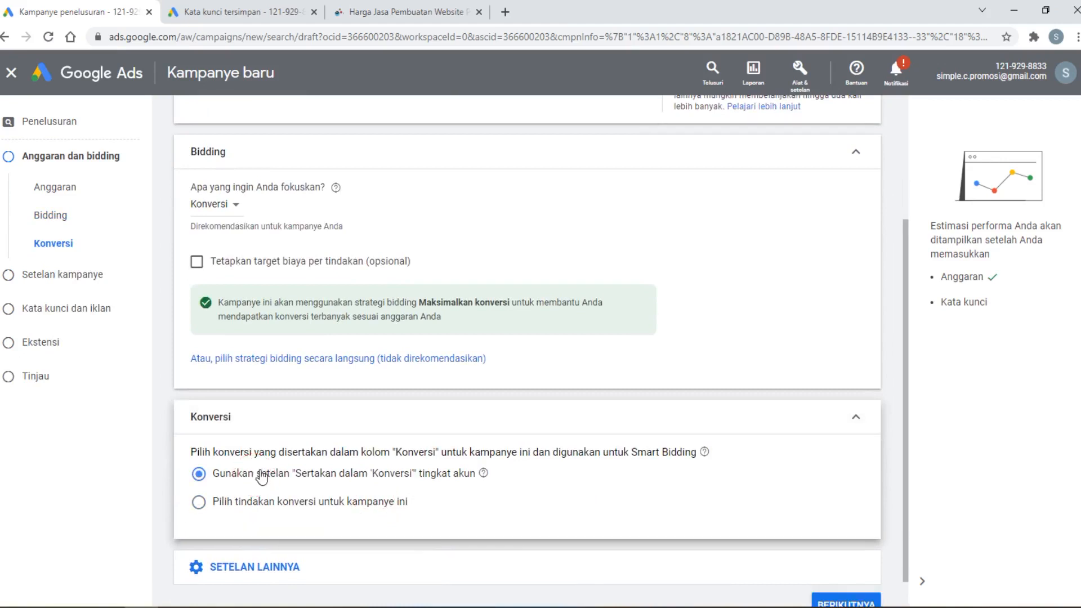
{"action": "scroll", "coordinate": [506, 498], "scroll_direction": "down", "scroll_amount": 1}
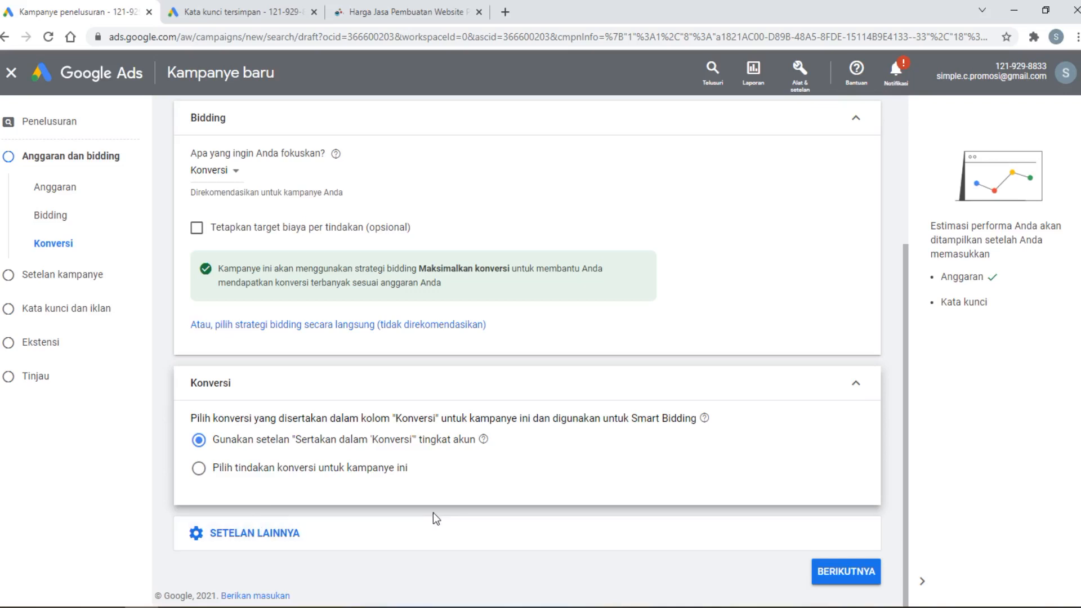
{"action": "left_click", "coordinate": [314, 529]}
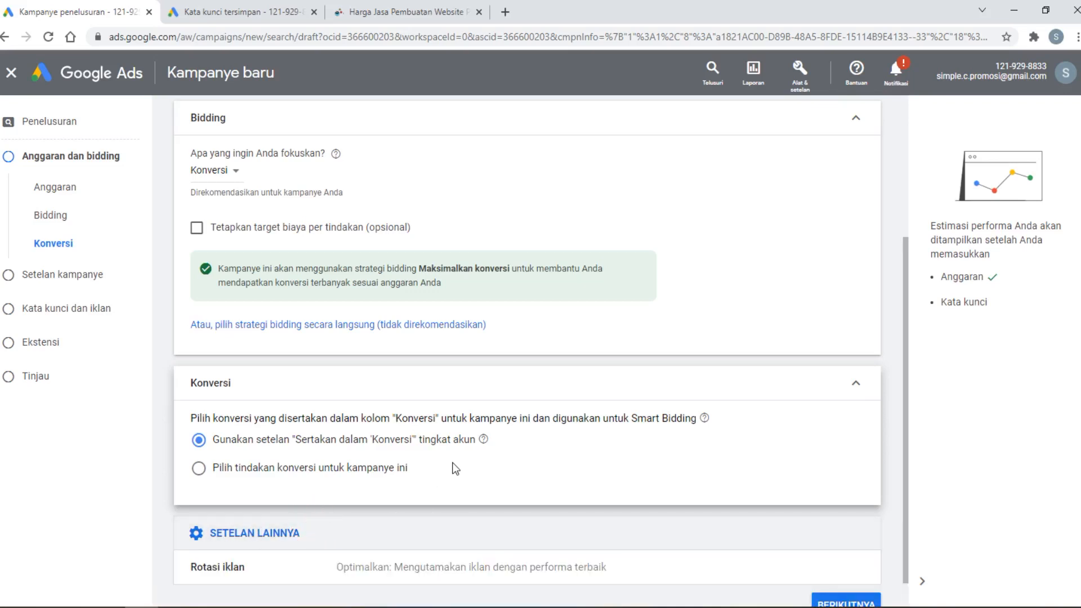
{"action": "scroll", "coordinate": [454, 463], "scroll_direction": "down", "scroll_amount": 1}
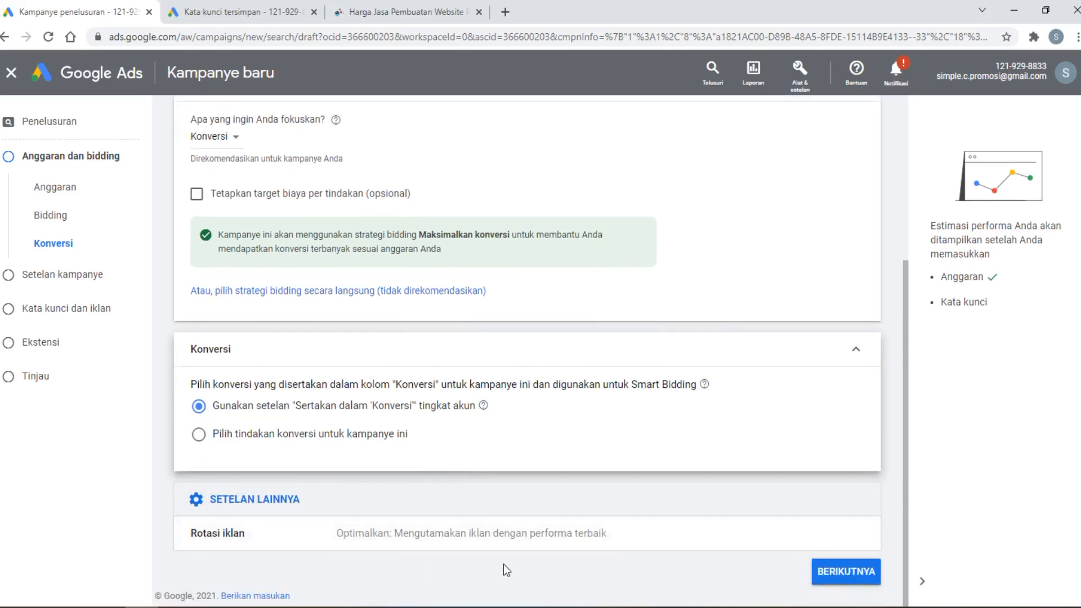
Step: Proceed to the campaign settings and keep Jaringan Display Google included after briefly excluding it
{"action": "left_click", "coordinate": [836, 570]}
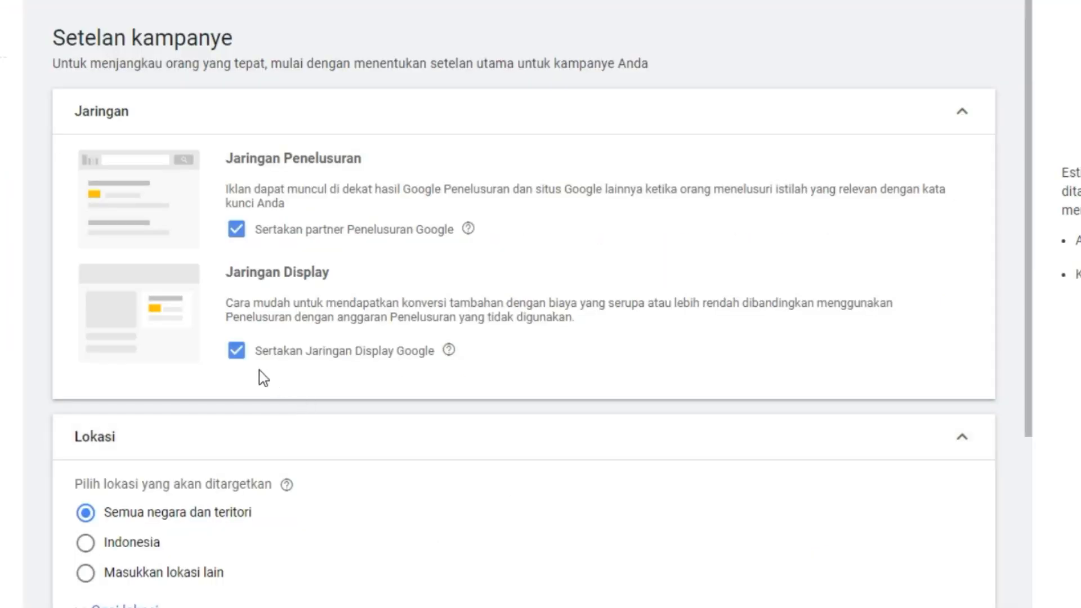
{"action": "left_click", "coordinate": [237, 352]}
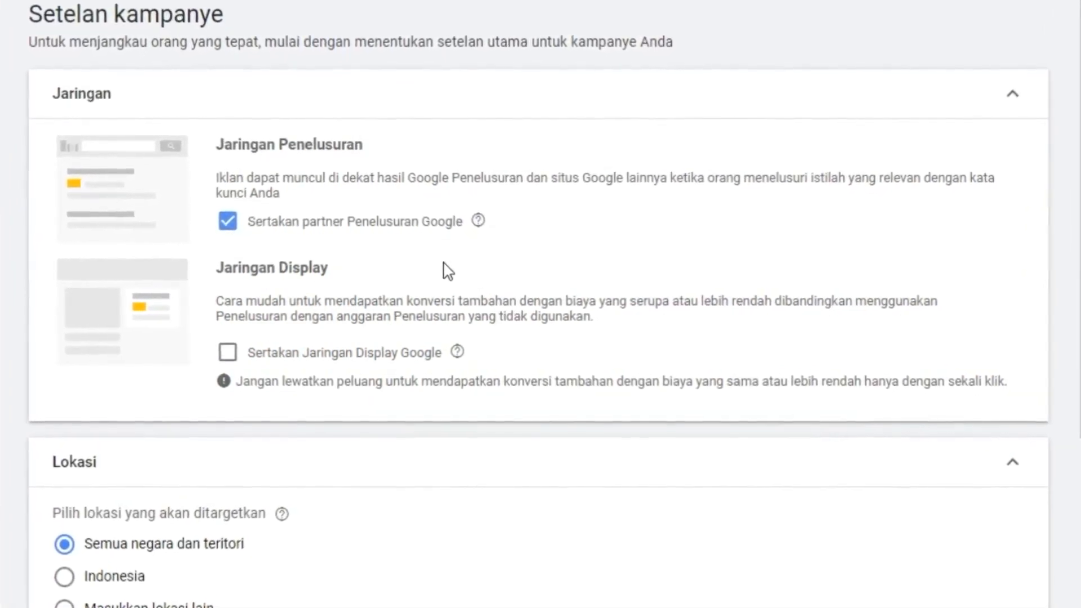
{"action": "left_click", "coordinate": [445, 353]}
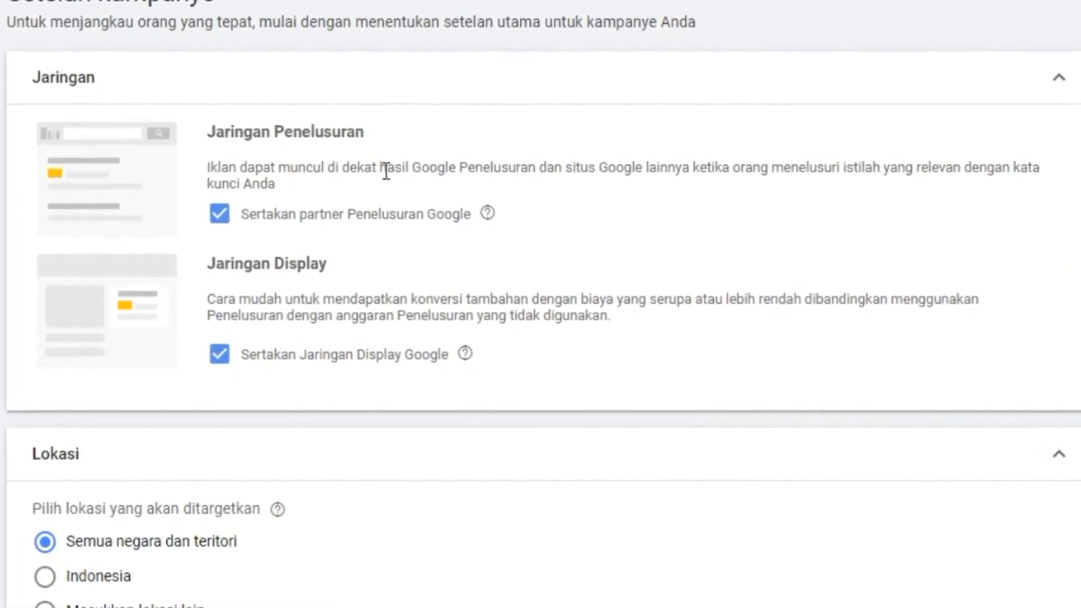
Step: Try Indonesia as the target location, and add Amerika Serikat as a custom location and remove it again
{"action": "scroll", "coordinate": [442, 324], "scroll_direction": "down", "scroll_amount": 3}
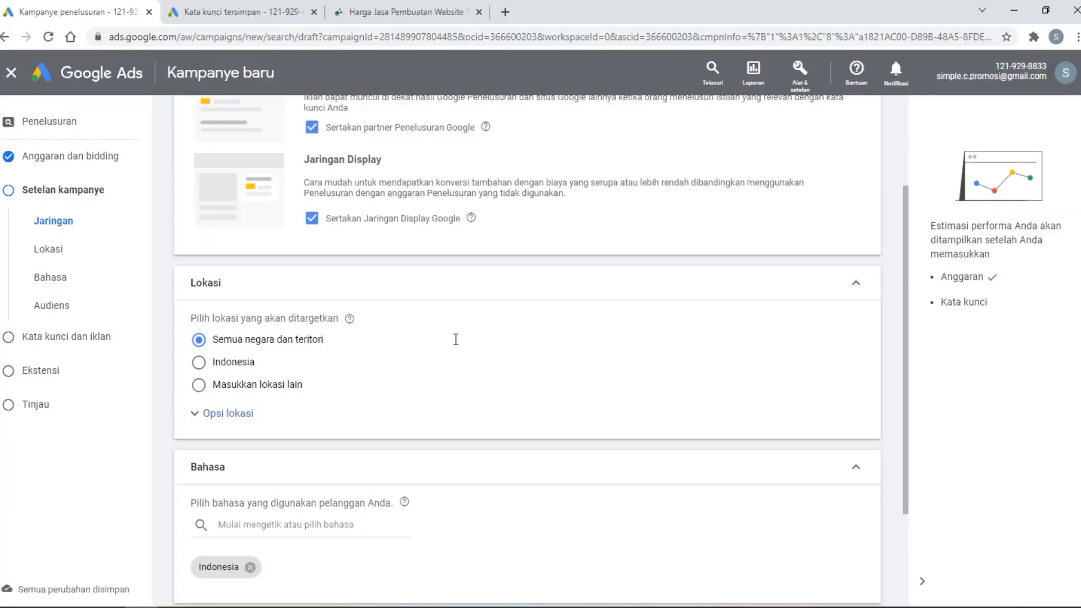
{"action": "left_click", "coordinate": [239, 366]}
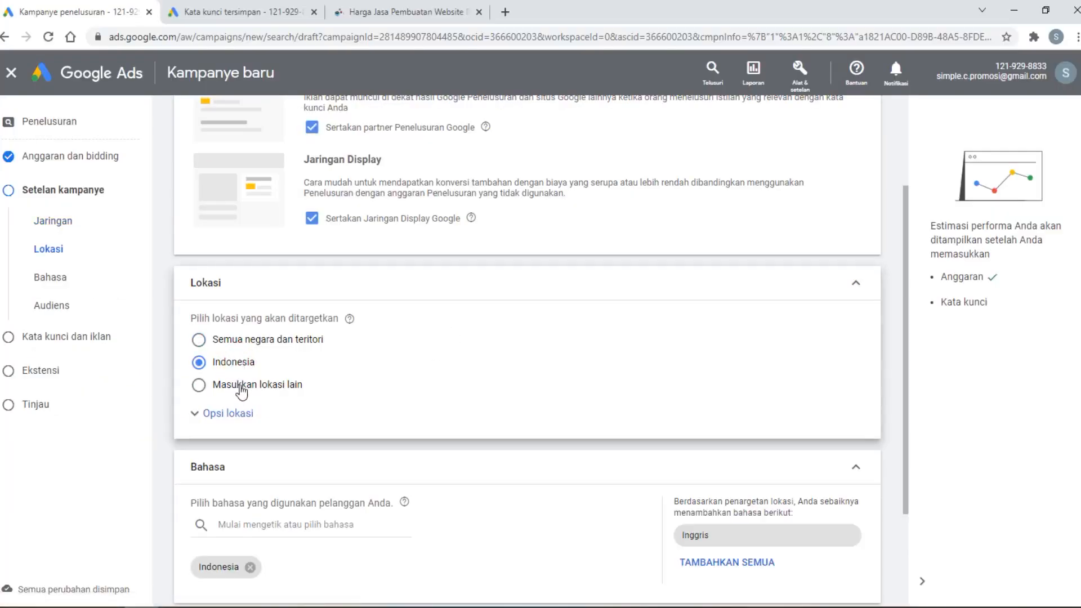
{"action": "left_click", "coordinate": [241, 388]}
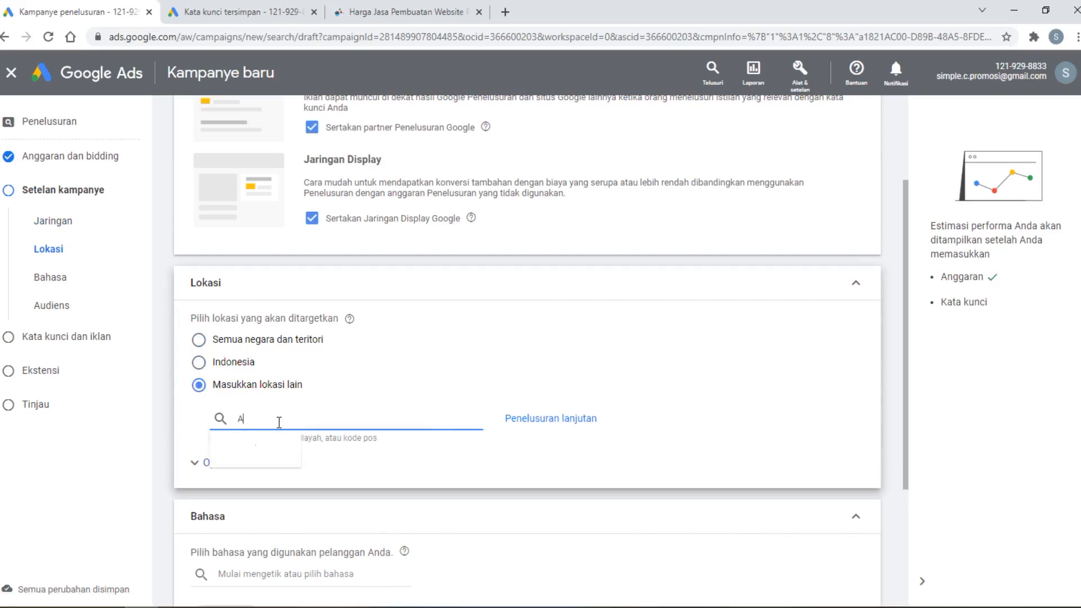
{"action": "type", "text": "Amerika"}
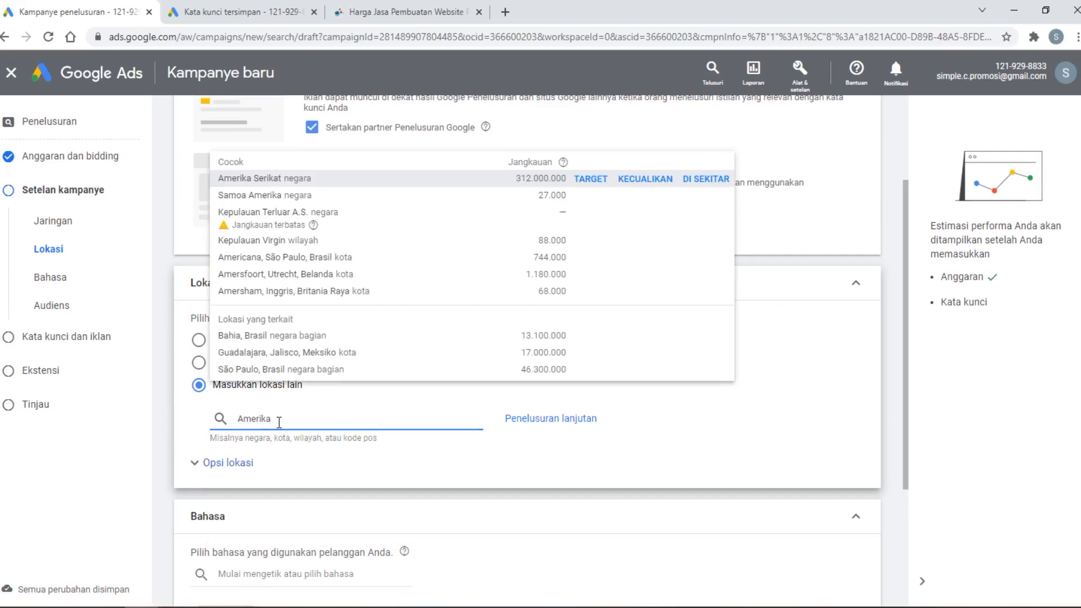
{"action": "left_click", "coordinate": [288, 179]}
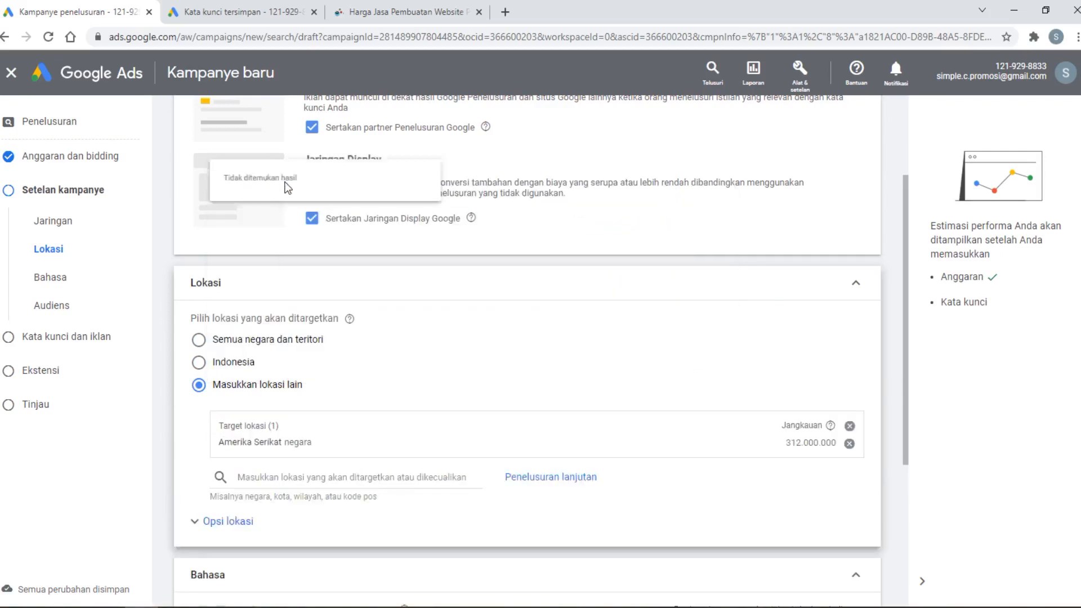
{"action": "left_click", "coordinate": [849, 443]}
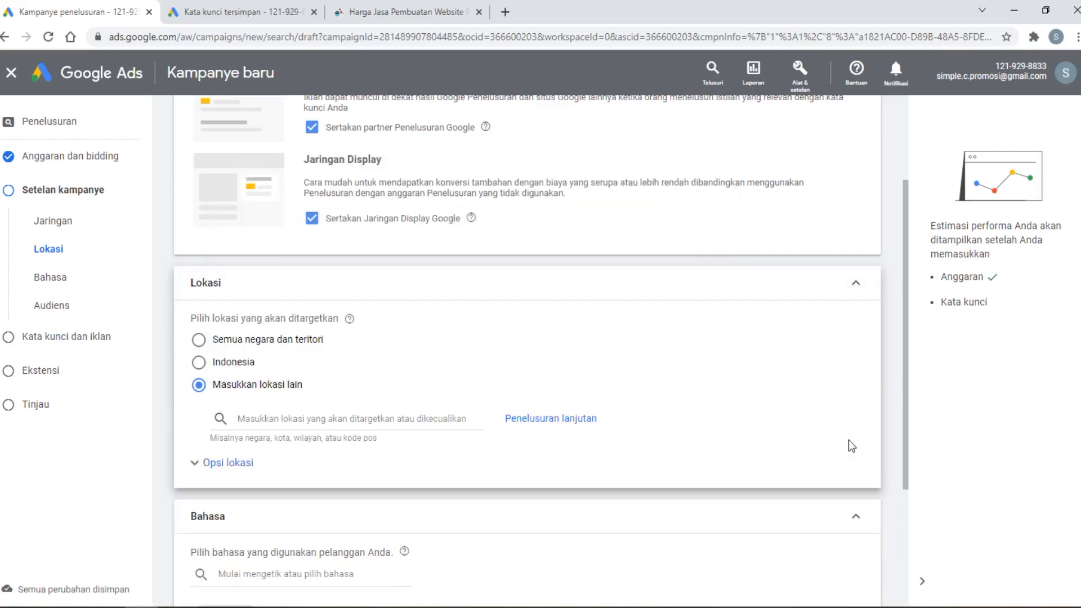
Step: Choose Indonesia as the campaign's target location
{"action": "left_click", "coordinate": [255, 365]}
{"action": "scroll", "coordinate": [314, 364], "scroll_direction": "down", "scroll_amount": 3}
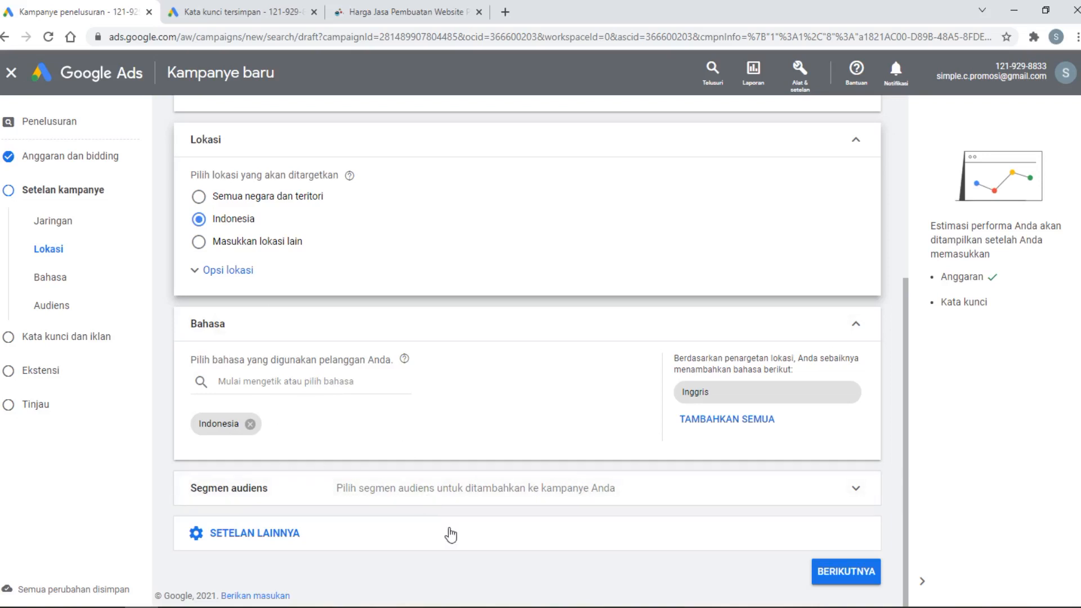
Step: Review the suggested audience segments and the targeting options under Segmen audiens without selecting any segment
{"action": "left_click", "coordinate": [644, 488]}
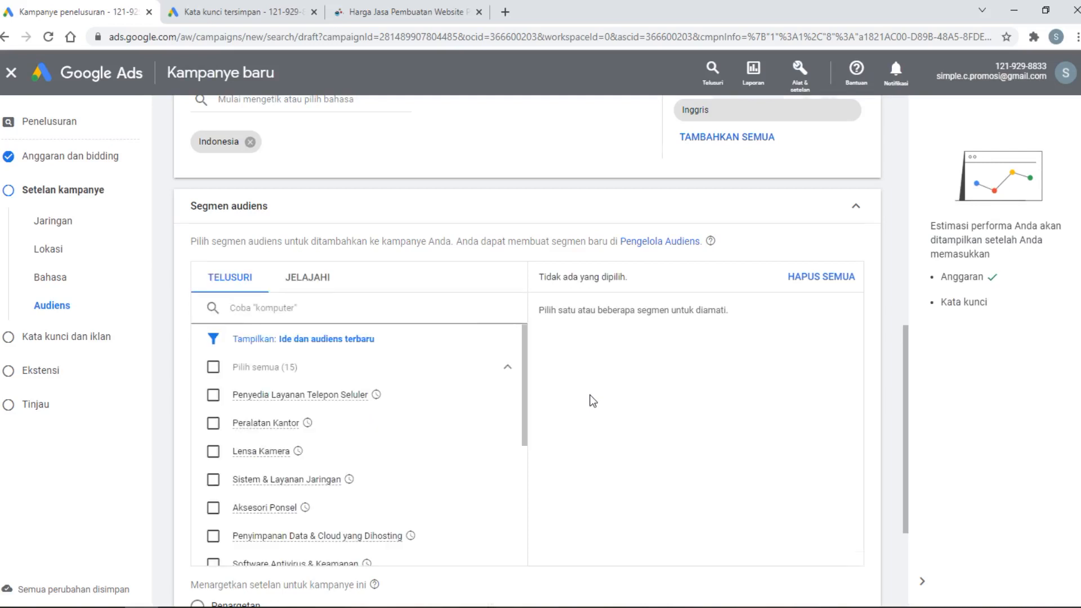
{"action": "scroll", "coordinate": [593, 401], "scroll_direction": "down", "scroll_amount": 3}
{"action": "scroll", "coordinate": [400, 275], "scroll_direction": "down", "scroll_amount": 3}
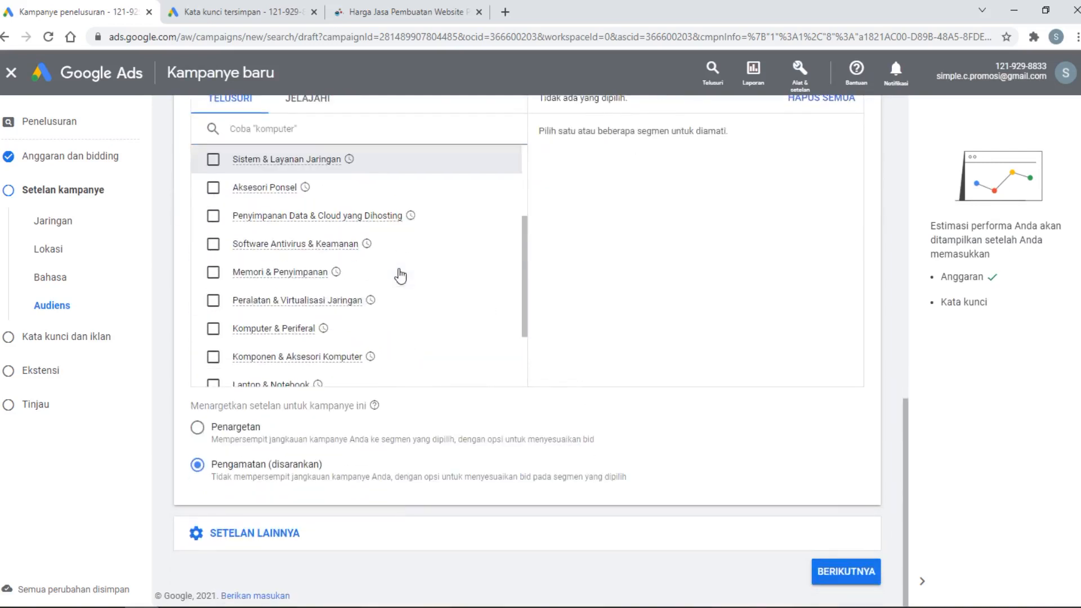
{"action": "scroll", "coordinate": [400, 276], "scroll_direction": "down", "scroll_amount": 2}
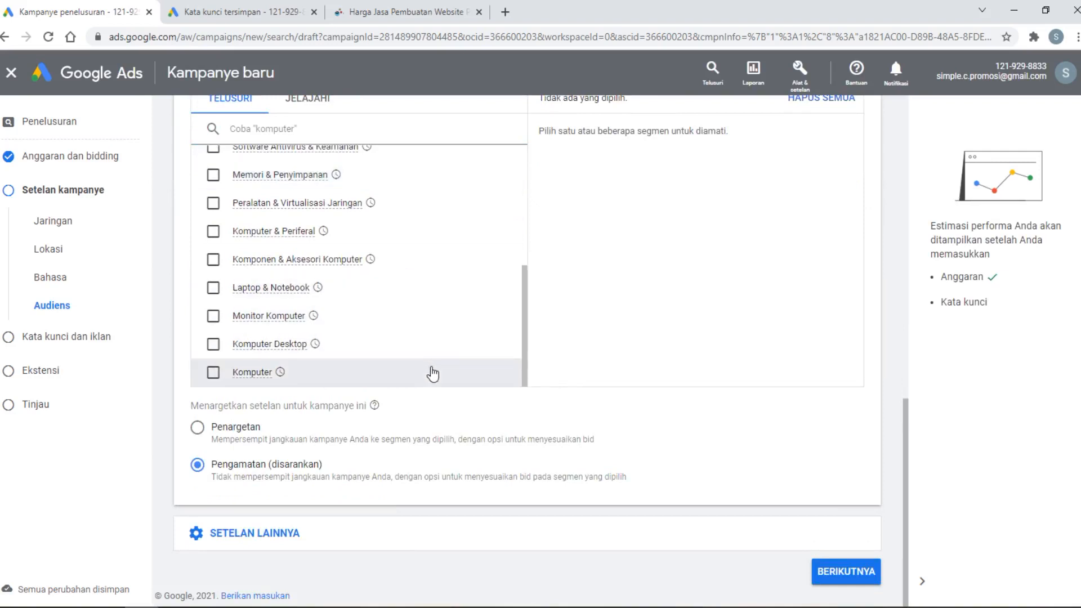
{"action": "scroll", "coordinate": [433, 287], "scroll_direction": "up", "scroll_amount": 3}
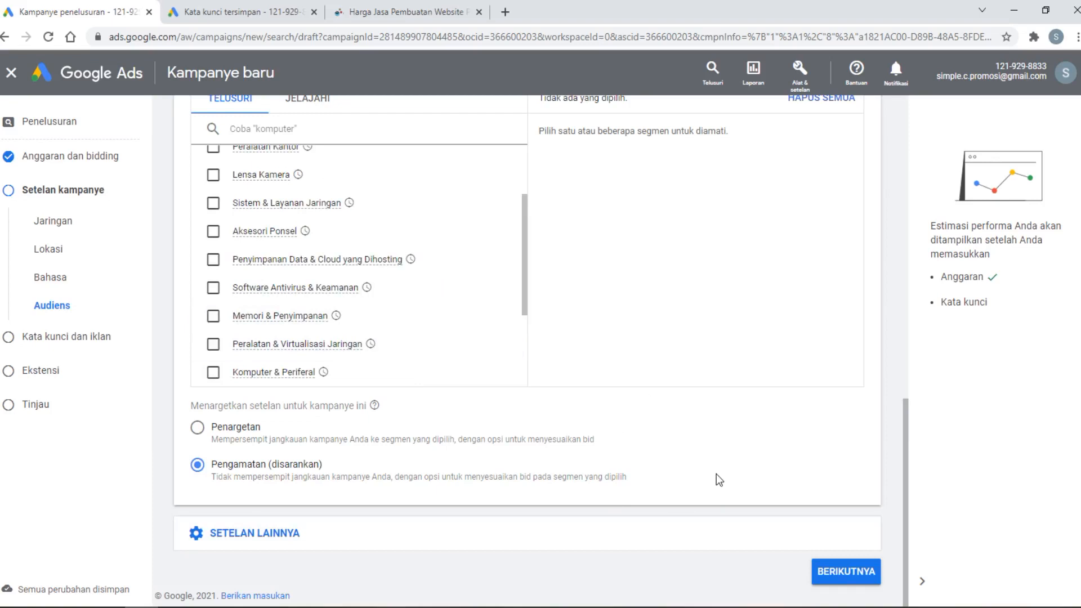
{"action": "scroll", "coordinate": [717, 474], "scroll_direction": "up", "scroll_amount": 3}
{"action": "left_click", "coordinate": [857, 169]}
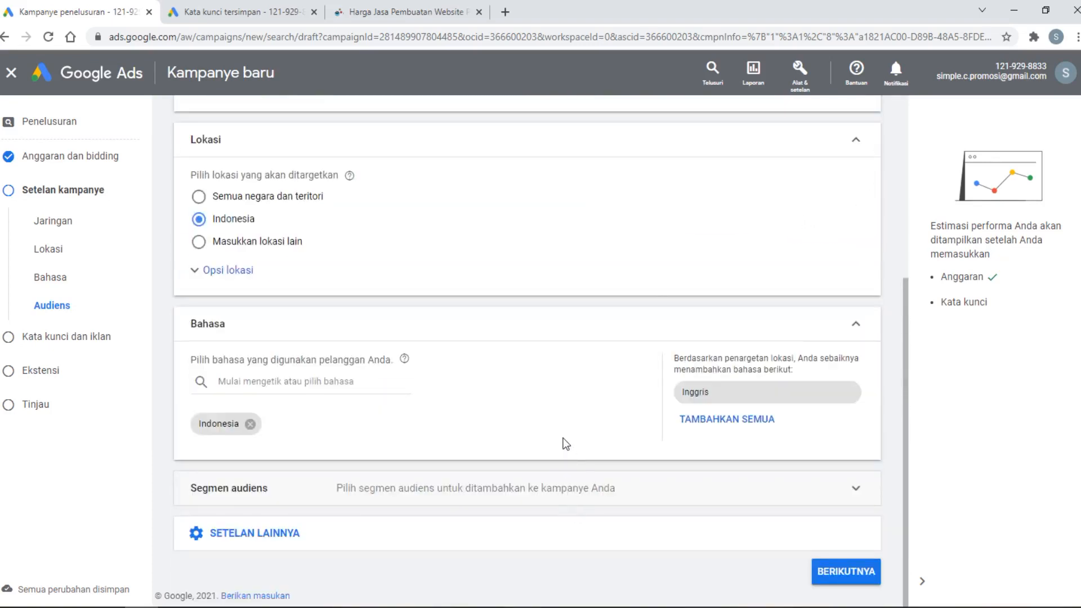
Step: Open the ad schedule under Setelan lainnya and limit it to Senin - Jumat
{"action": "left_click", "coordinate": [558, 535]}
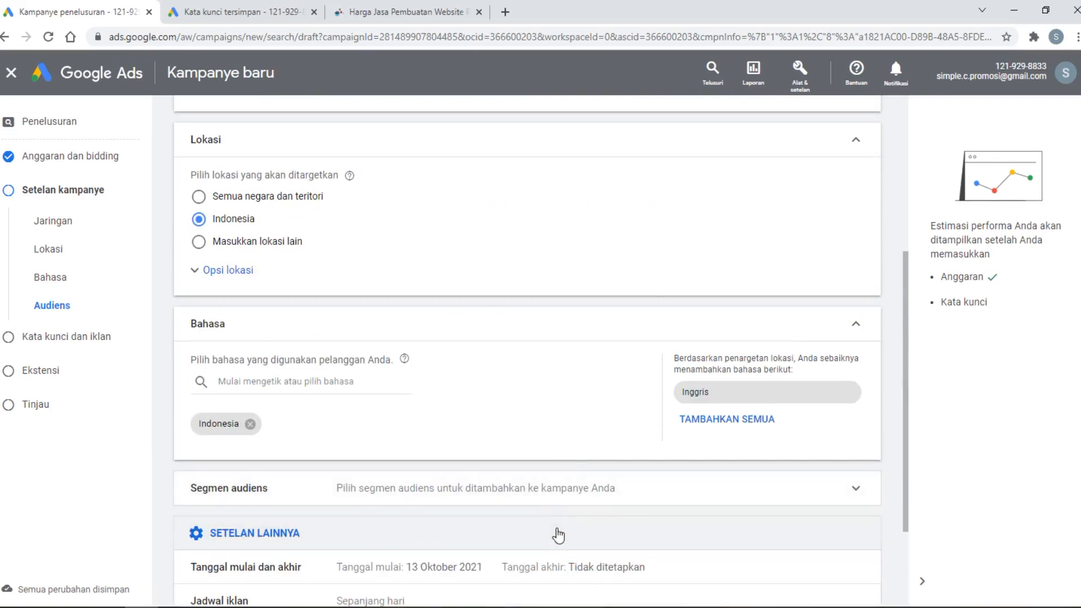
{"action": "scroll", "coordinate": [586, 464], "scroll_direction": "down", "scroll_amount": 3}
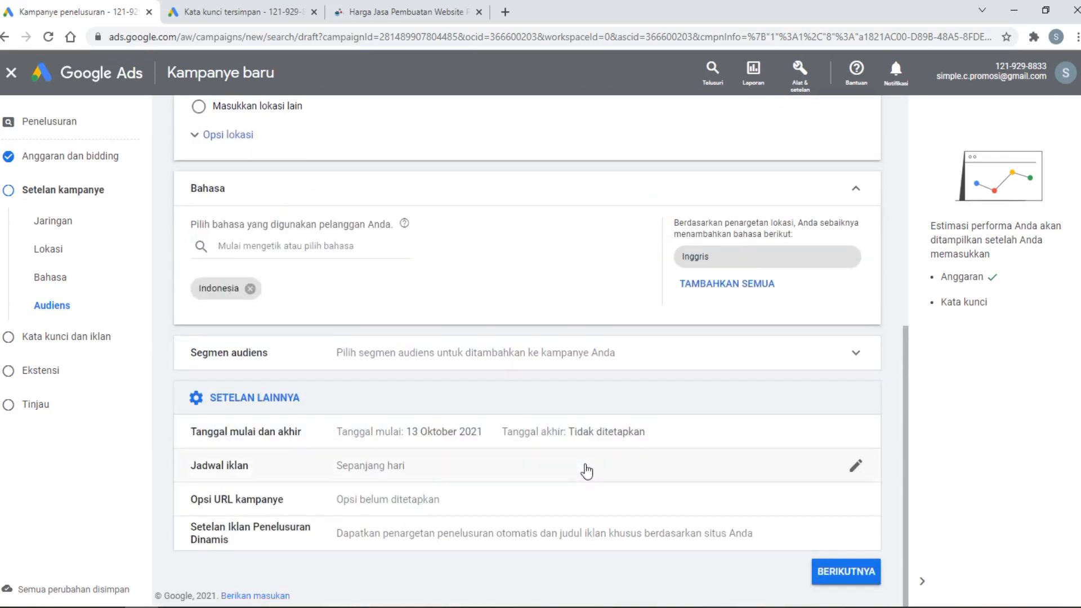
{"action": "left_click", "coordinate": [857, 467]}
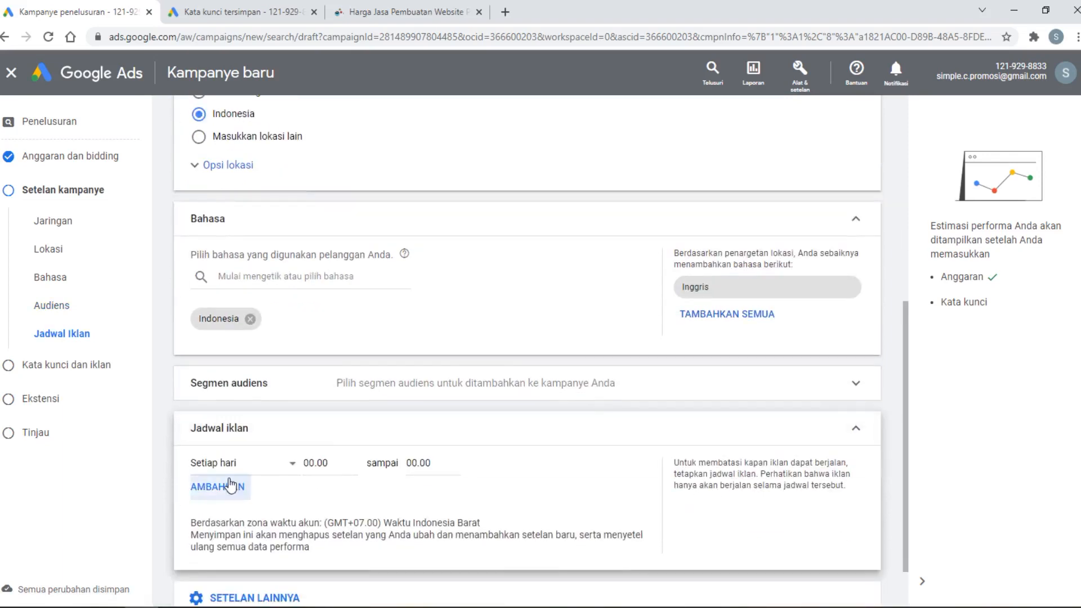
{"action": "left_click", "coordinate": [230, 464]}
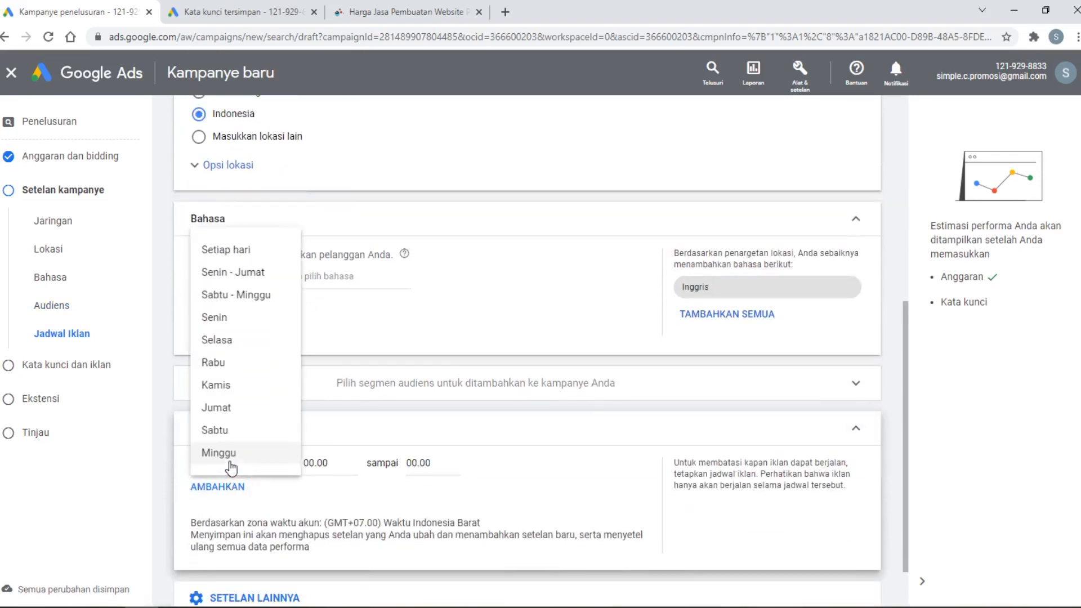
{"action": "left_click", "coordinate": [259, 273]}
Step: Set the Senin - Jumat ad schedule to run from 09.00 to 16.00
{"action": "left_click", "coordinate": [330, 463]}
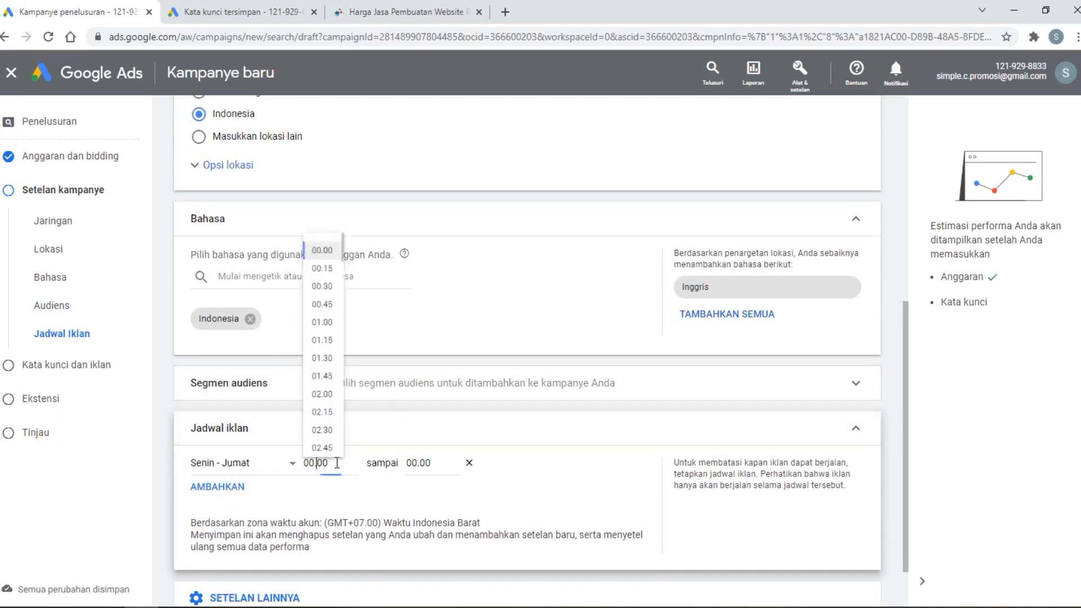
{"action": "scroll", "coordinate": [351, 312], "scroll_direction": "down", "scroll_amount": 5}
{"action": "scroll", "coordinate": [345, 319], "scroll_direction": "down", "scroll_amount": 7}
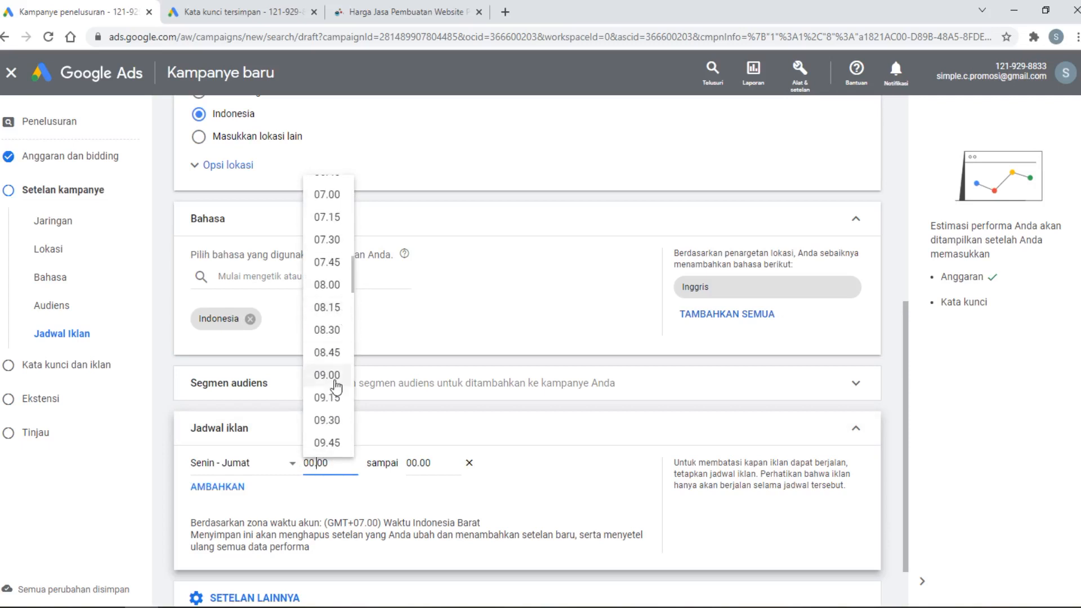
{"action": "left_click", "coordinate": [327, 375]}
{"action": "left_click", "coordinate": [431, 463]}
{"action": "scroll", "coordinate": [428, 377], "scroll_direction": "down", "scroll_amount": 20}
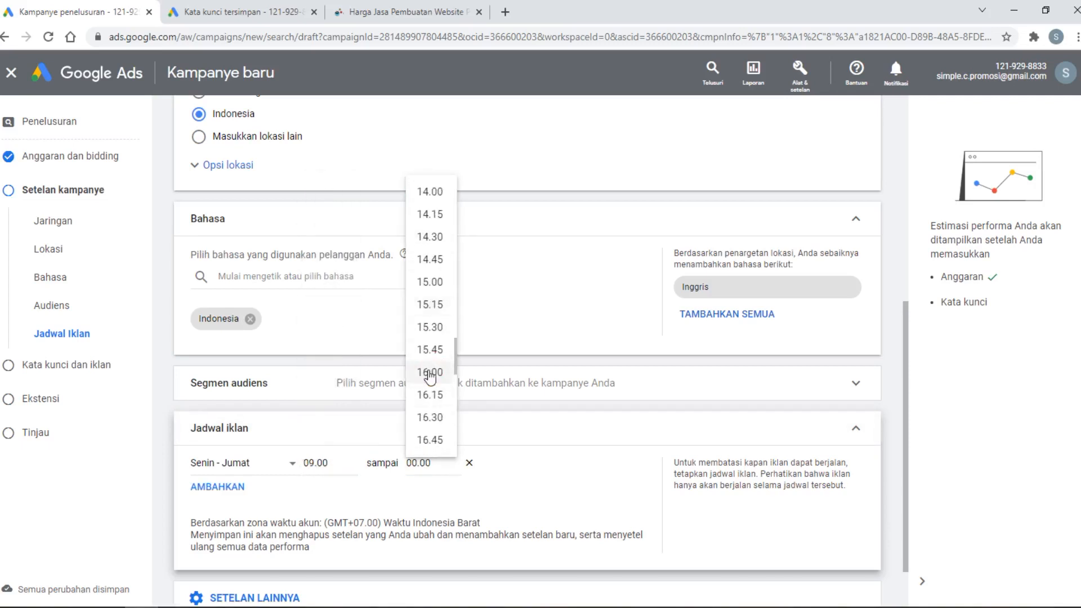
{"action": "left_click", "coordinate": [431, 373]}
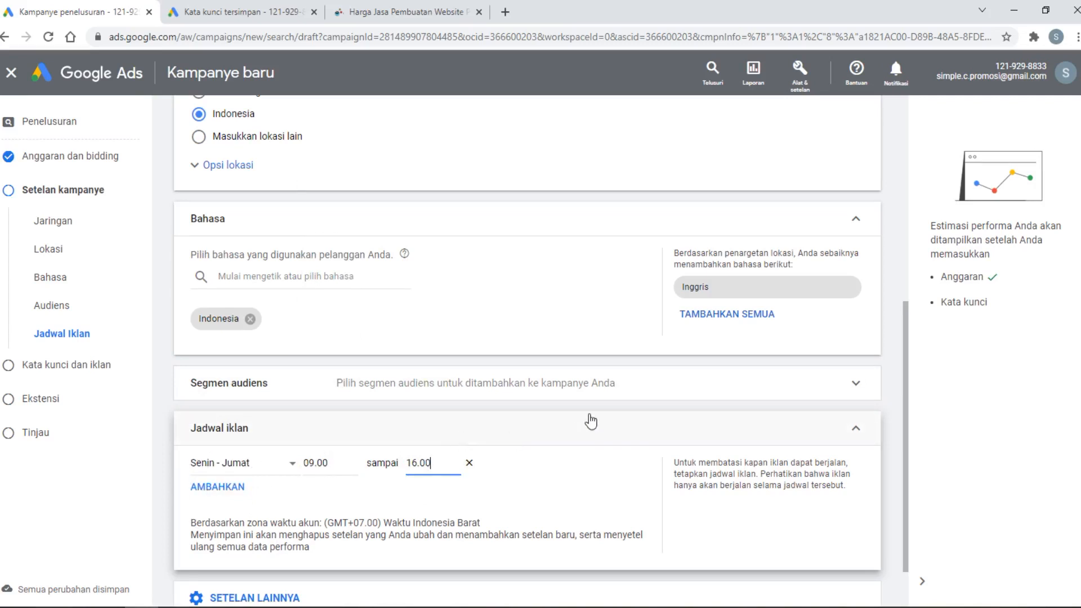
Step: Check the remaining options under Setelan lainnya and proceed to the Kata kunci dan iklan stage
{"action": "scroll", "coordinate": [590, 421], "scroll_direction": "down", "scroll_amount": 2}
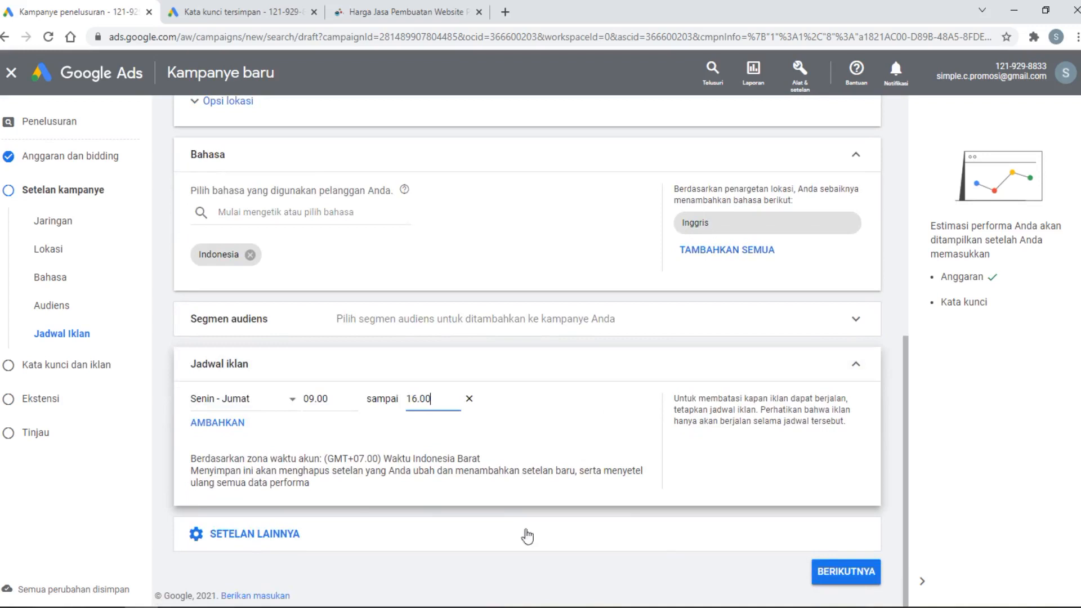
{"action": "left_click", "coordinate": [315, 532]}
{"action": "scroll", "coordinate": [633, 405], "scroll_direction": "down", "scroll_amount": 2}
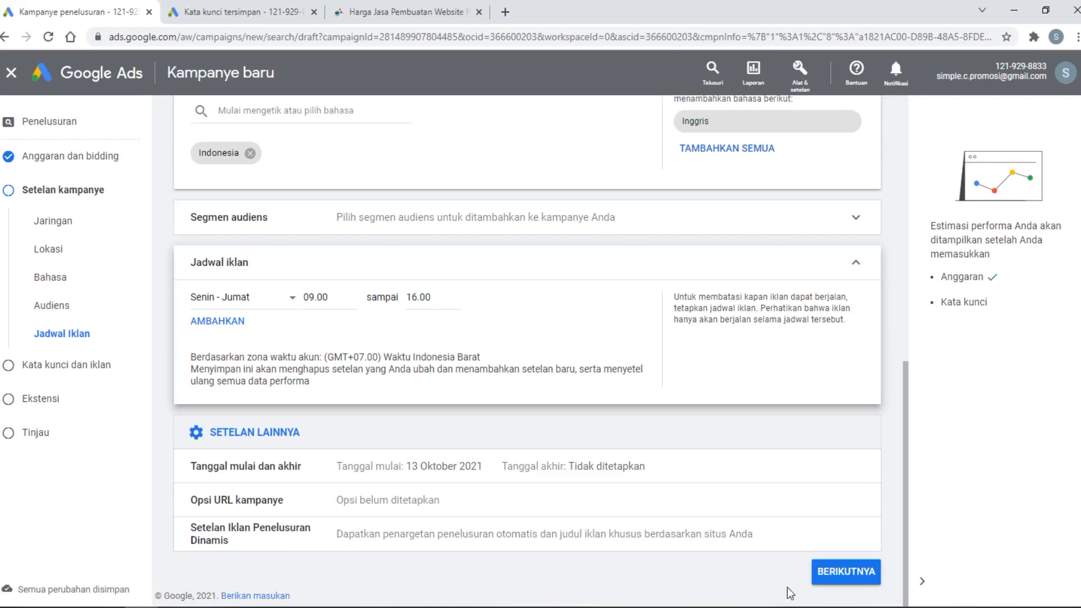
{"action": "left_click", "coordinate": [839, 572]}
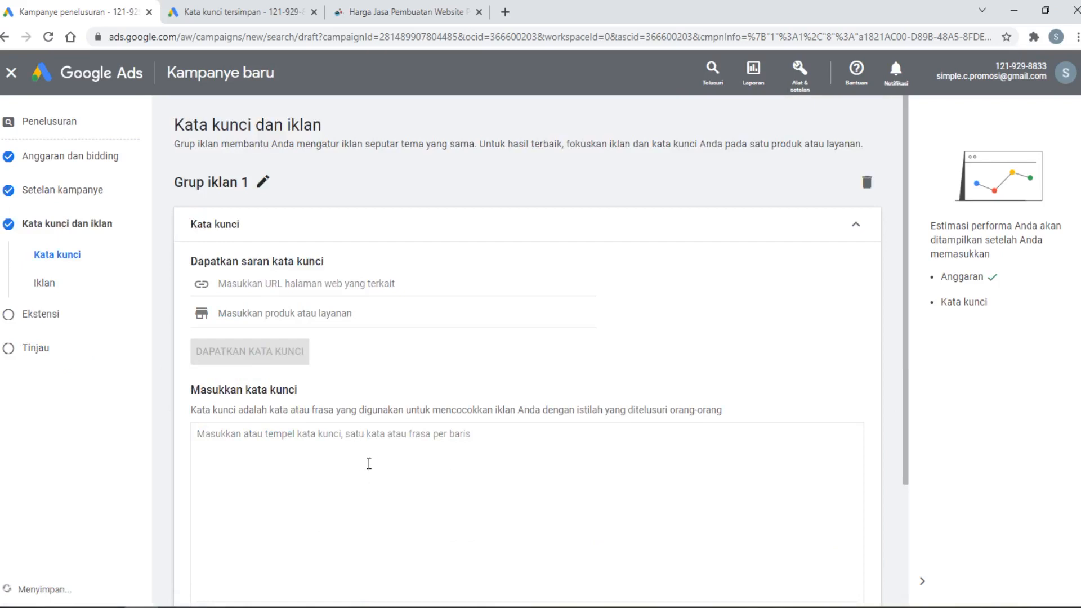
Step: Copy "jasa bikin website" from the saved keywords in the keyword plan into the ad group's keyword list
{"action": "scroll", "coordinate": [369, 460], "scroll_direction": "down", "scroll_amount": 1}
{"action": "left_click", "coordinate": [186, 7]}
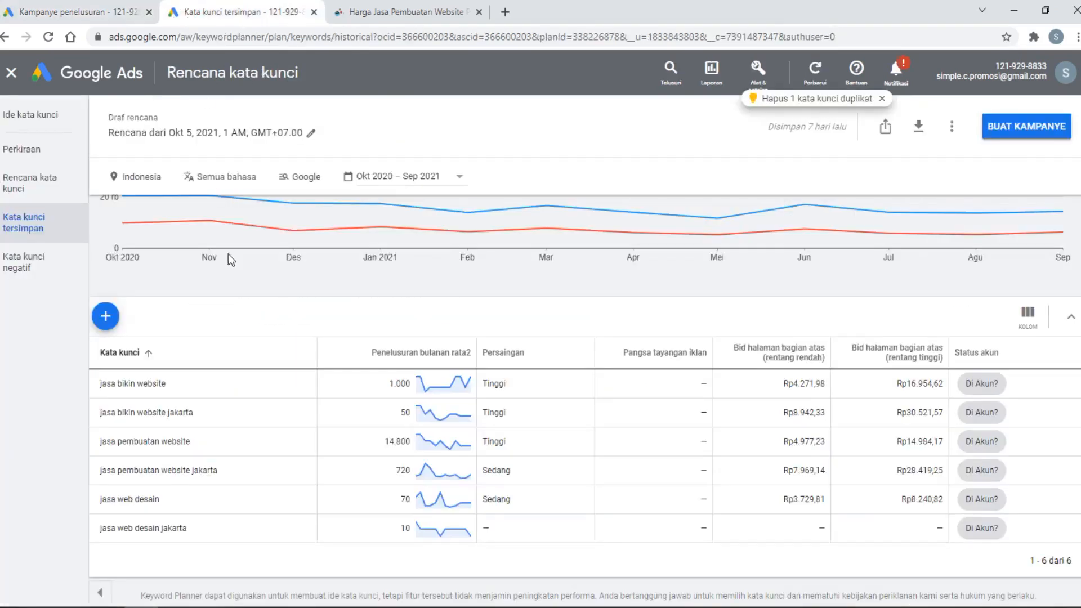
{"action": "left_click", "coordinate": [182, 389]}
{"action": "left_click_drag", "start_coordinate": [183, 389], "coordinate": [101, 384]}
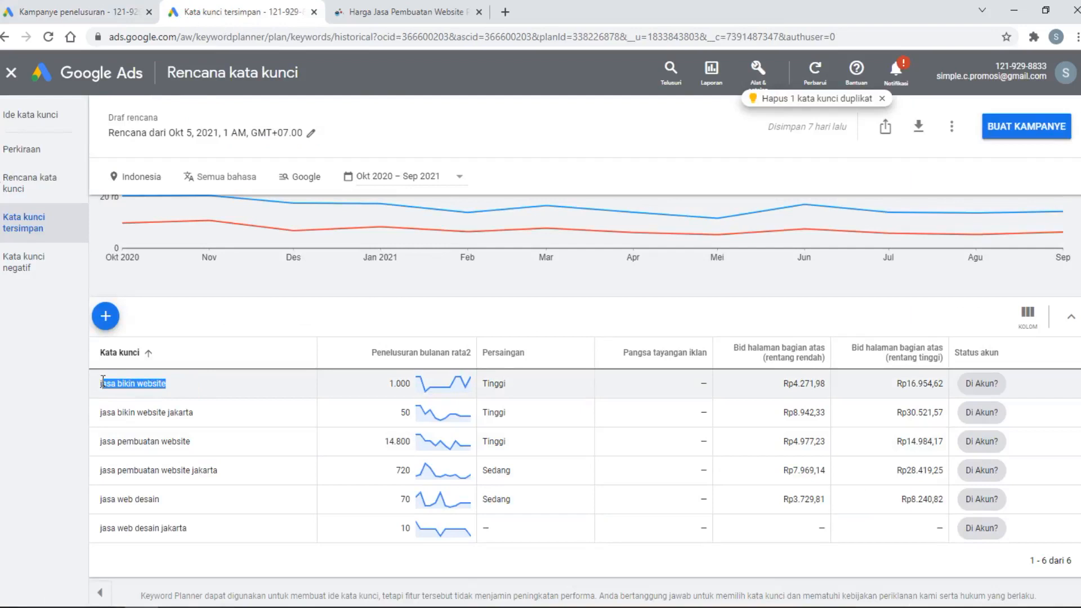
{"action": "right_click", "coordinate": [103, 387]}
{"action": "left_click", "coordinate": [128, 394]}
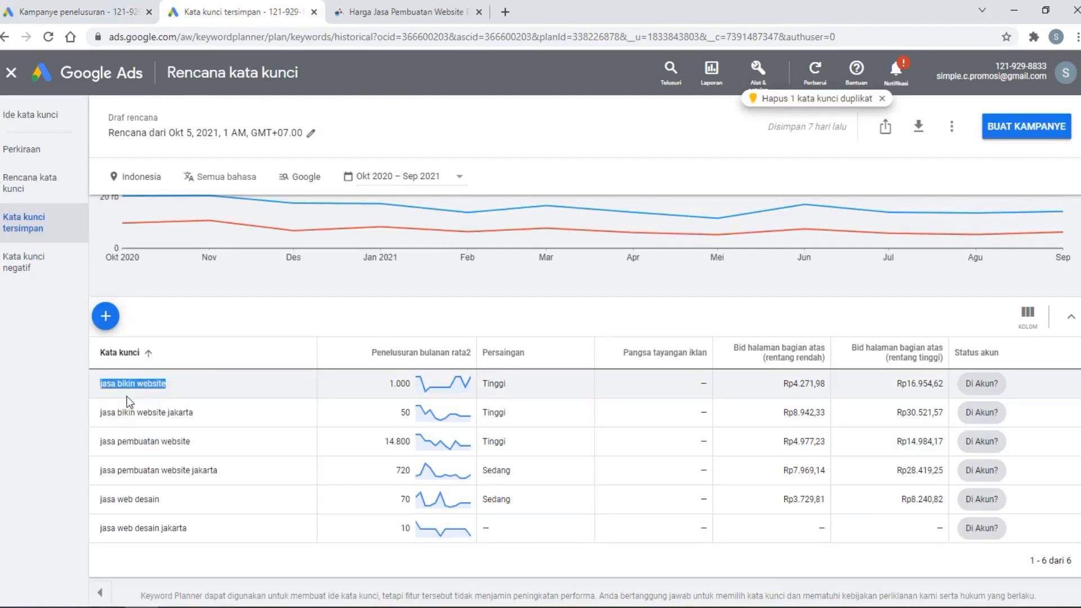
{"action": "left_click", "coordinate": [73, 11]}
{"action": "left_click", "coordinate": [309, 339]}
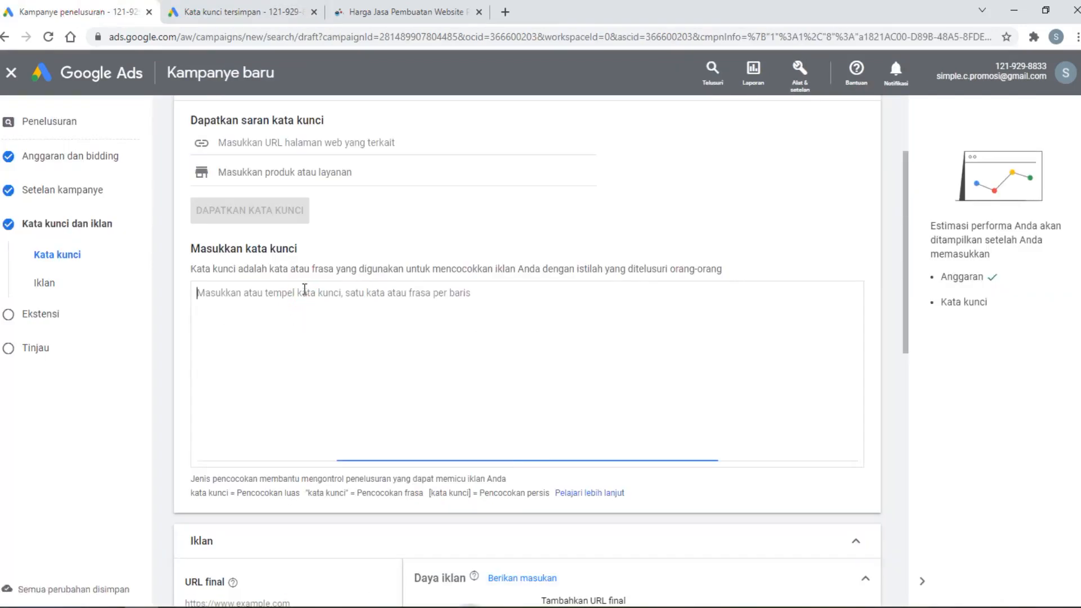
{"action": "key", "text": "ctrl+v"}
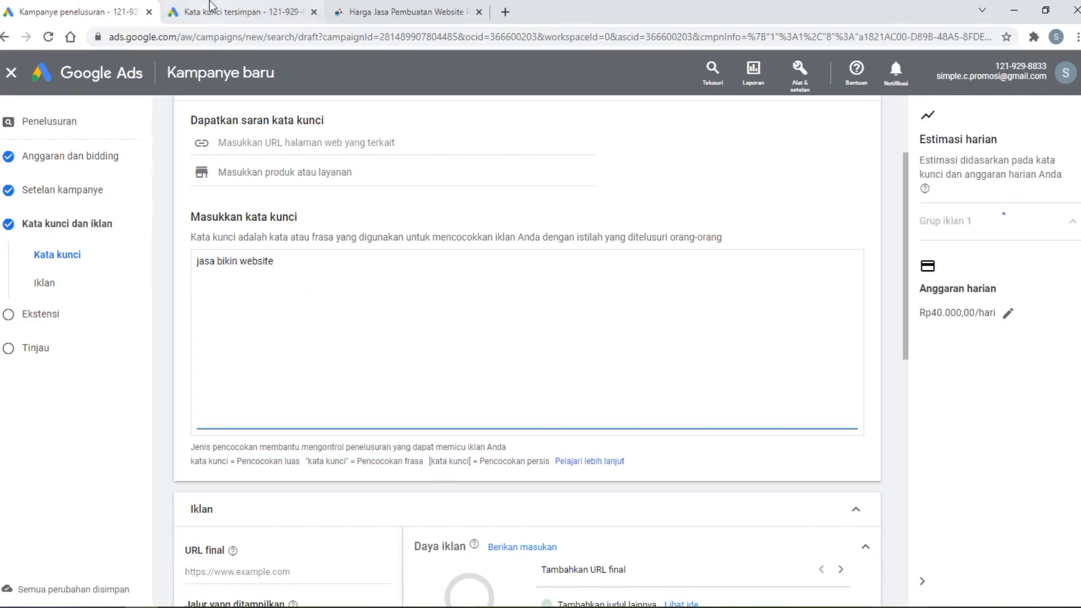
Step: Copy "jasa pembuatan website" from the saved keywords and add it on a new line of the ad group's keyword list
{"action": "left_click", "coordinate": [225, 11]}
{"action": "left_click_drag", "start_coordinate": [191, 441], "coordinate": [100, 445]}
{"action": "right_click", "coordinate": [101, 444]}
{"action": "left_click", "coordinate": [124, 450]}
{"action": "left_click", "coordinate": [74, 11]}
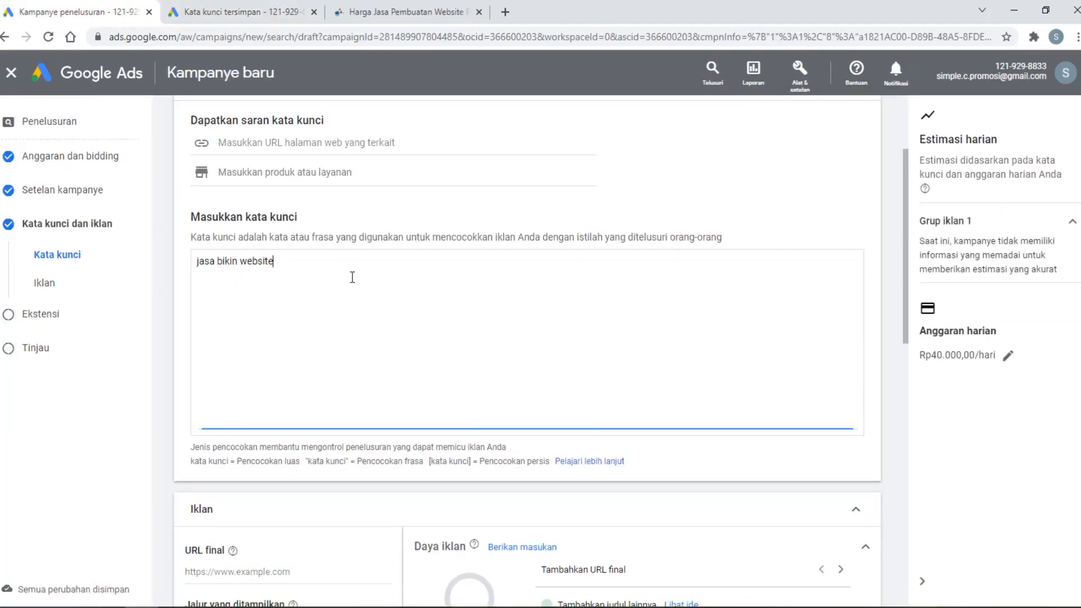
{"action": "key", "text": "ctrl+v"}
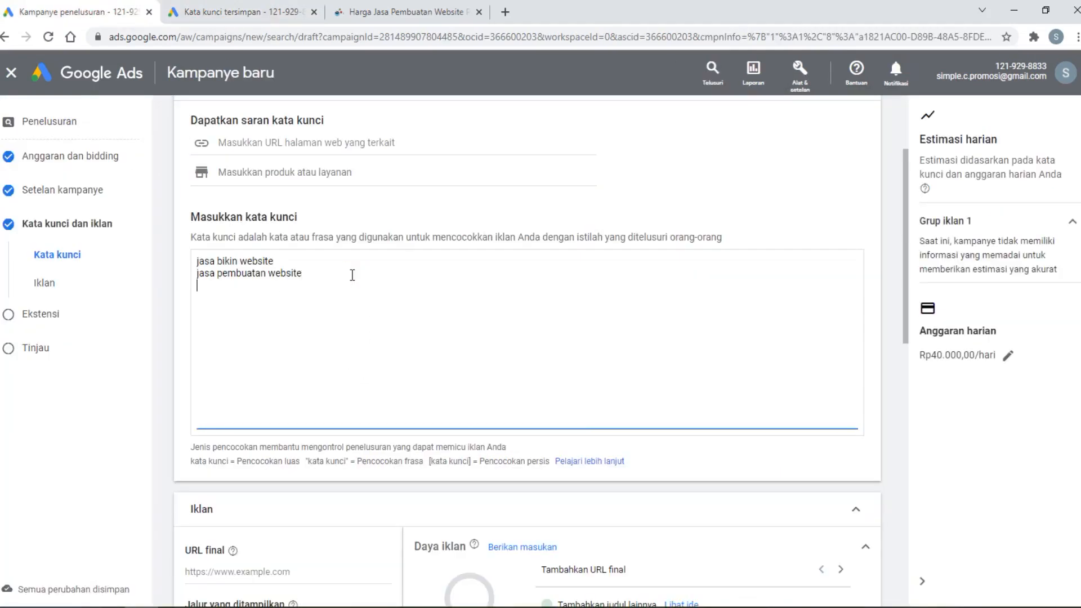
Step: Copy "jasa web desain" from the saved keywords and add it as the third keyword of the ad group
{"action": "left_click", "coordinate": [225, 12]}
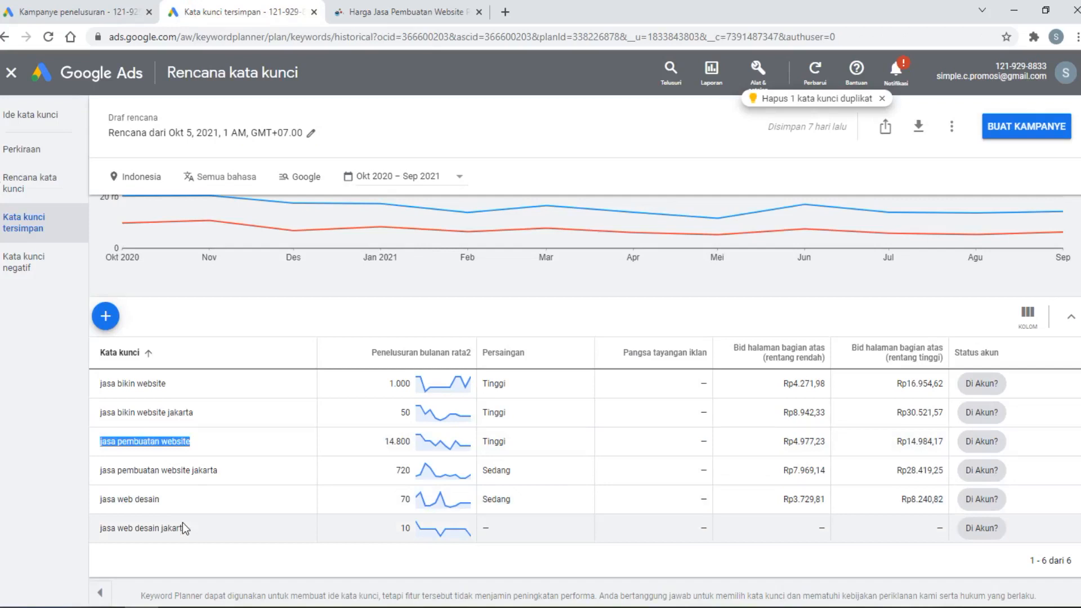
{"action": "left_click_drag", "start_coordinate": [161, 498], "coordinate": [104, 499]}
{"action": "right_click", "coordinate": [102, 495]}
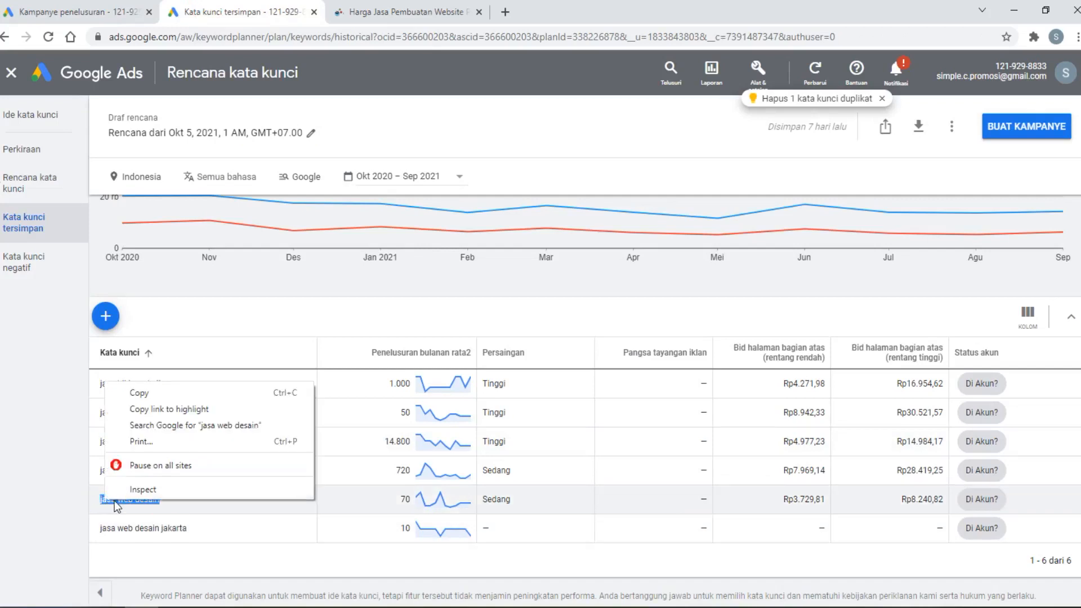
{"action": "left_click", "coordinate": [144, 388]}
{"action": "left_click", "coordinate": [70, 7]}
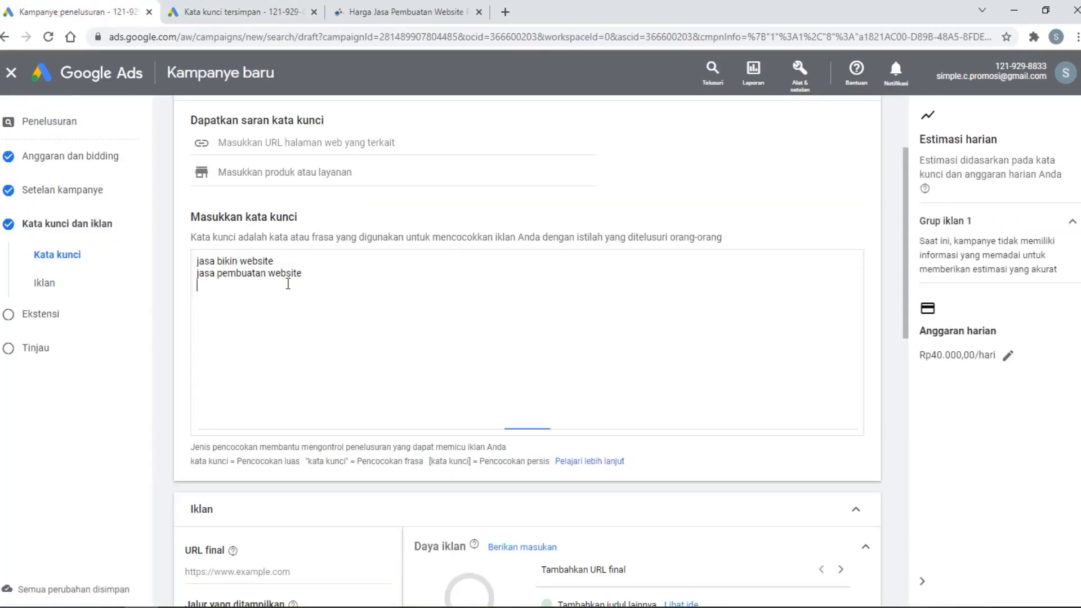
{"action": "key", "text": "ctrl+v"}
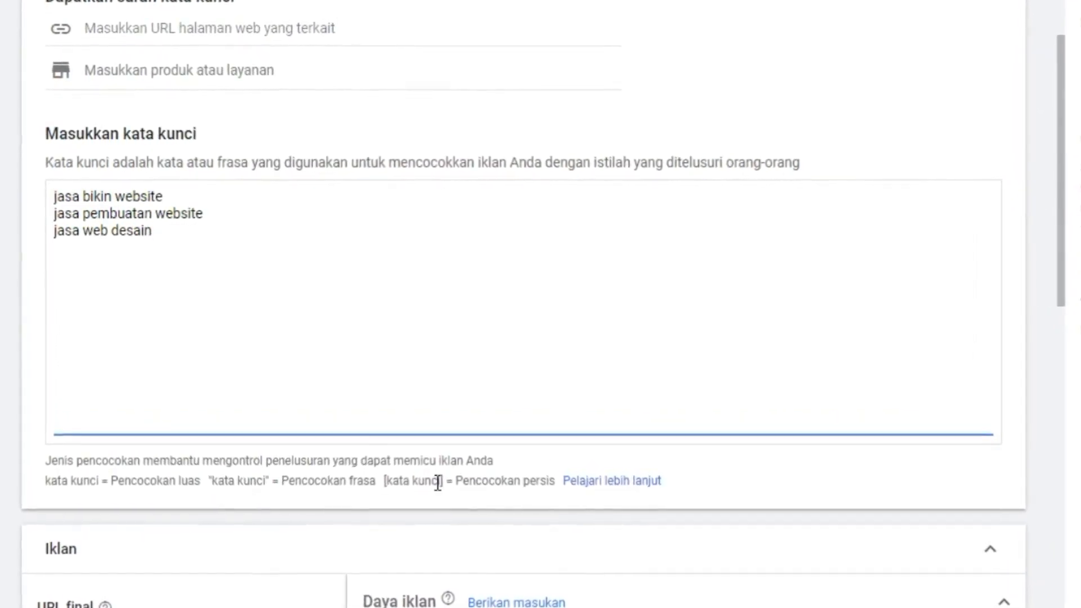
Step: Try phrase match on the first keyword by enclosing jasa bikin website in double quotation marks
{"action": "left_click", "coordinate": [48, 193]}
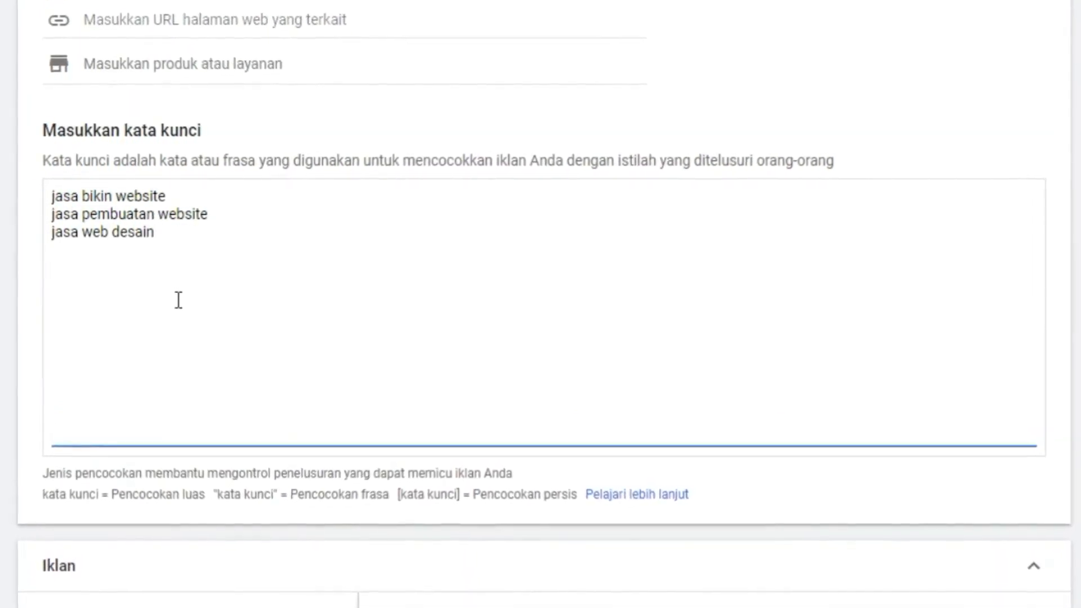
{"action": "type", "text": "\""}
{"action": "left_click", "coordinate": [178, 197]}
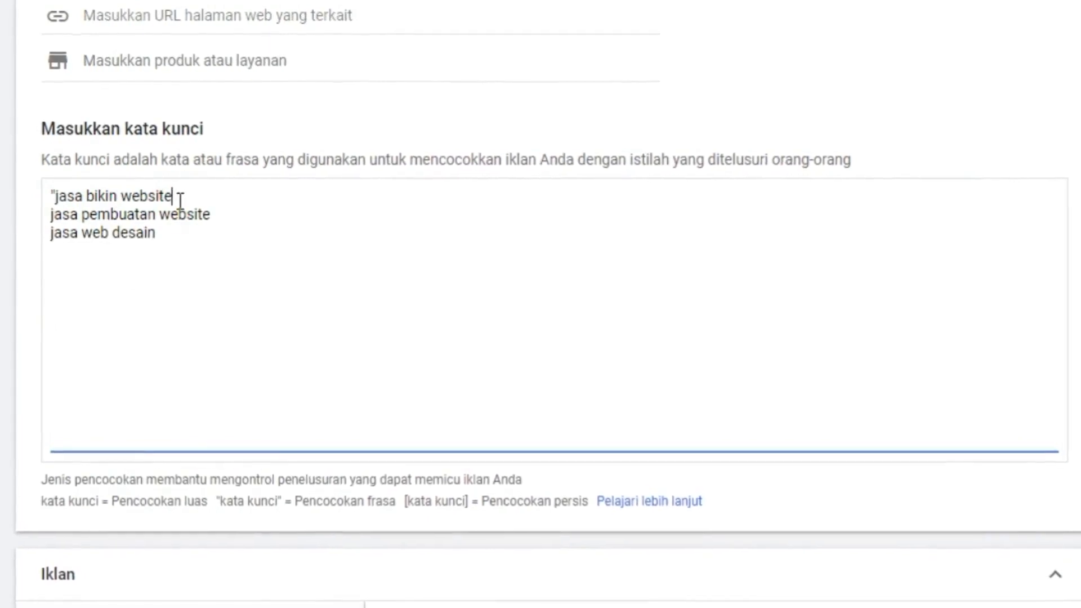
{"action": "type", "text": "\""}
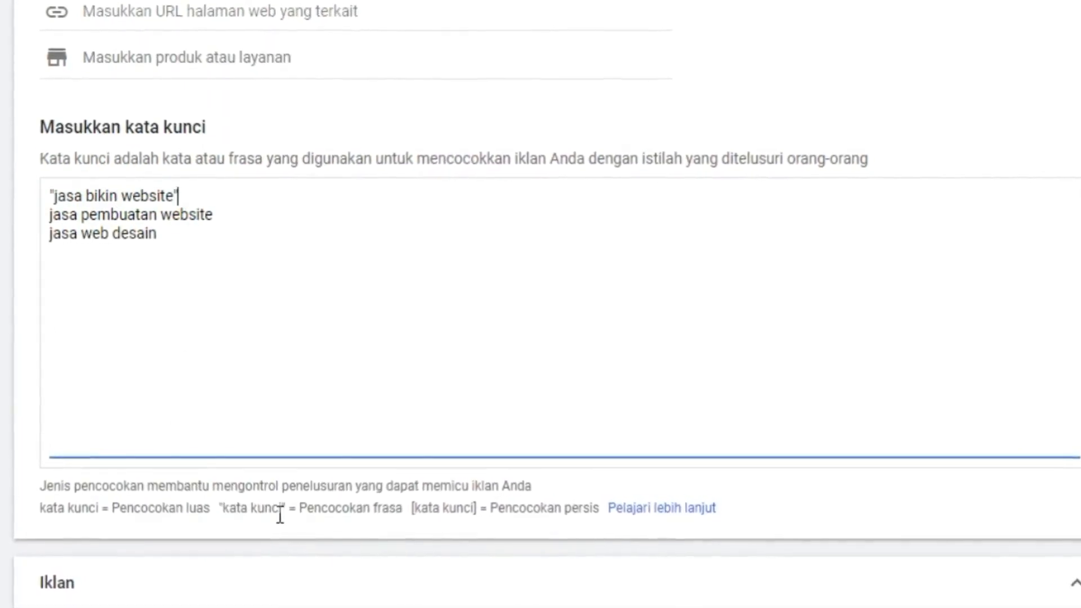
{"action": "mouse_move", "coordinate": [284, 506]}
{"action": "left_mouse_down"}
{"action": "mouse_move", "coordinate": [47, 507]}
{"action": "mouse_move", "coordinate": [284, 509]}
{"action": "left_mouse_up"}
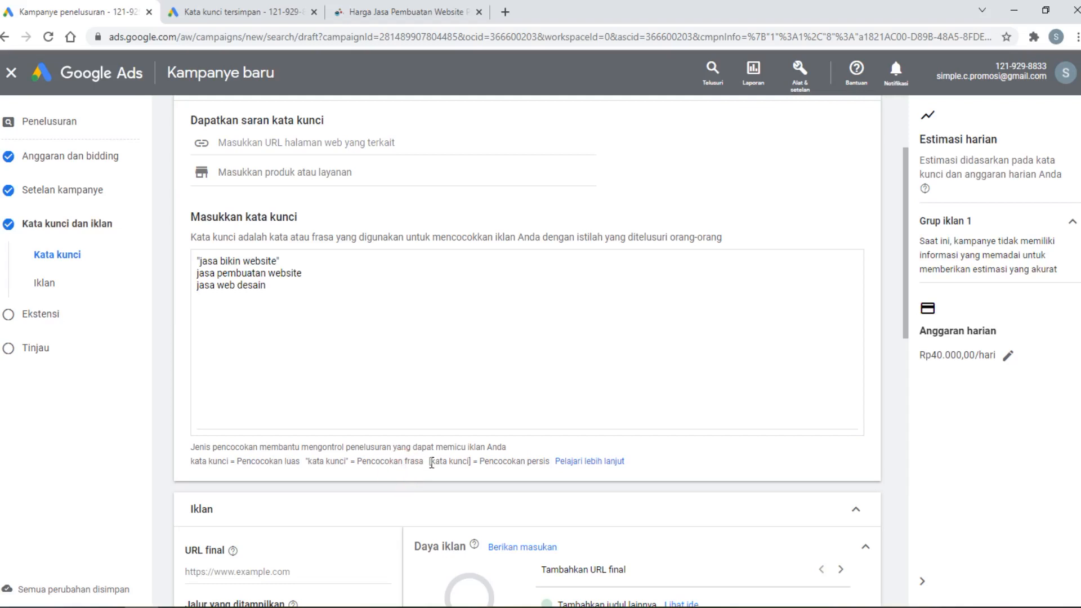
Step: Change the first keyword to exact match by replacing its quotation marks with square brackets, as [jasa bikin website]
{"action": "left_click_drag", "start_coordinate": [429, 462], "coordinate": [478, 463]}
{"action": "left_click", "coordinate": [289, 260]}
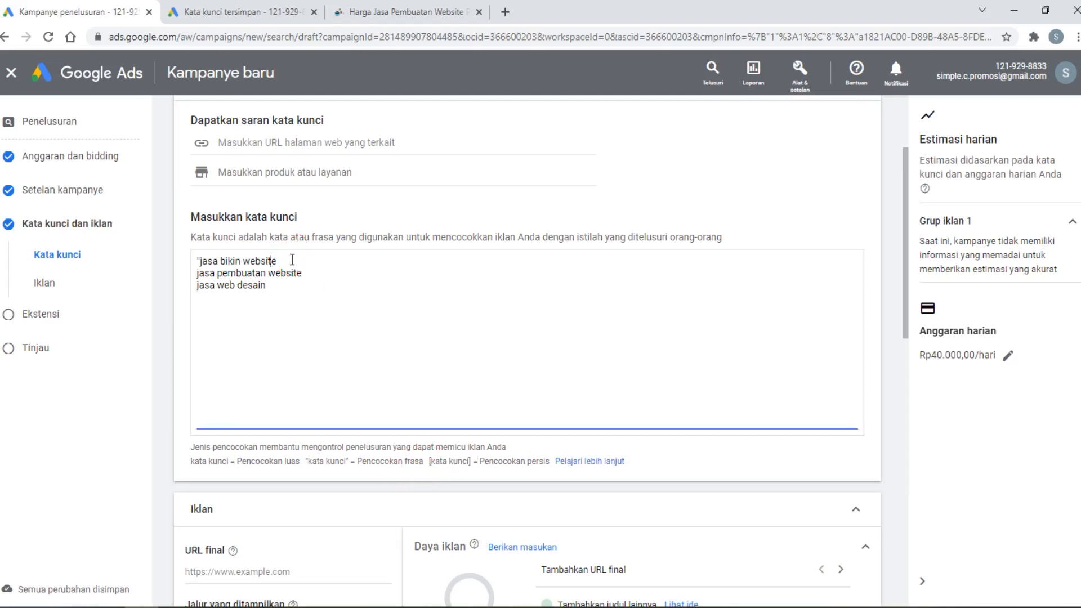
{"action": "key", "text": "BackSpace"}
{"action": "type", "text": "["}
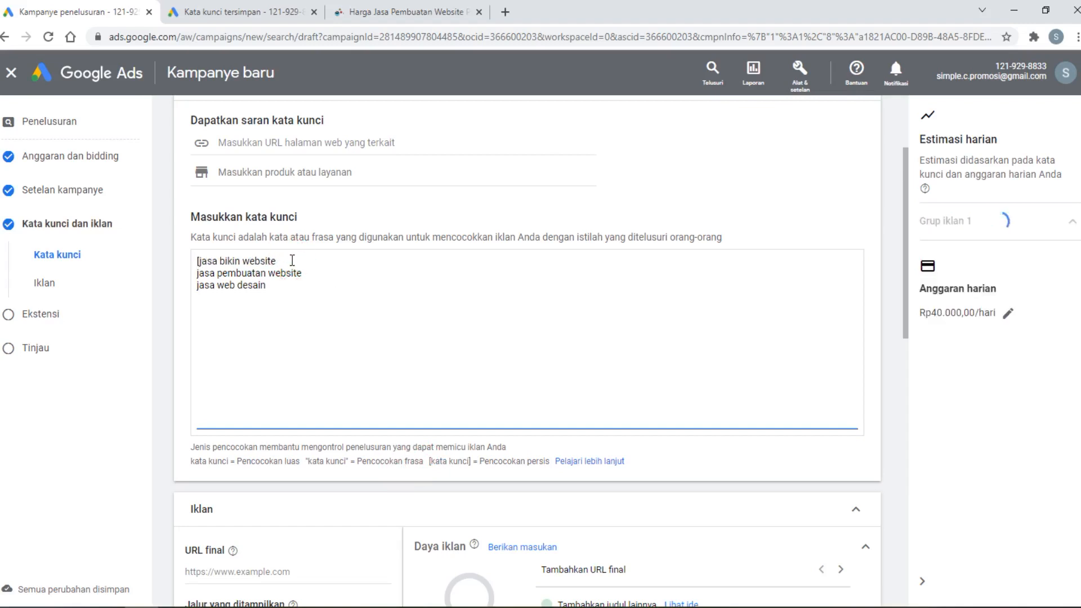
{"action": "type", "text": "]"}
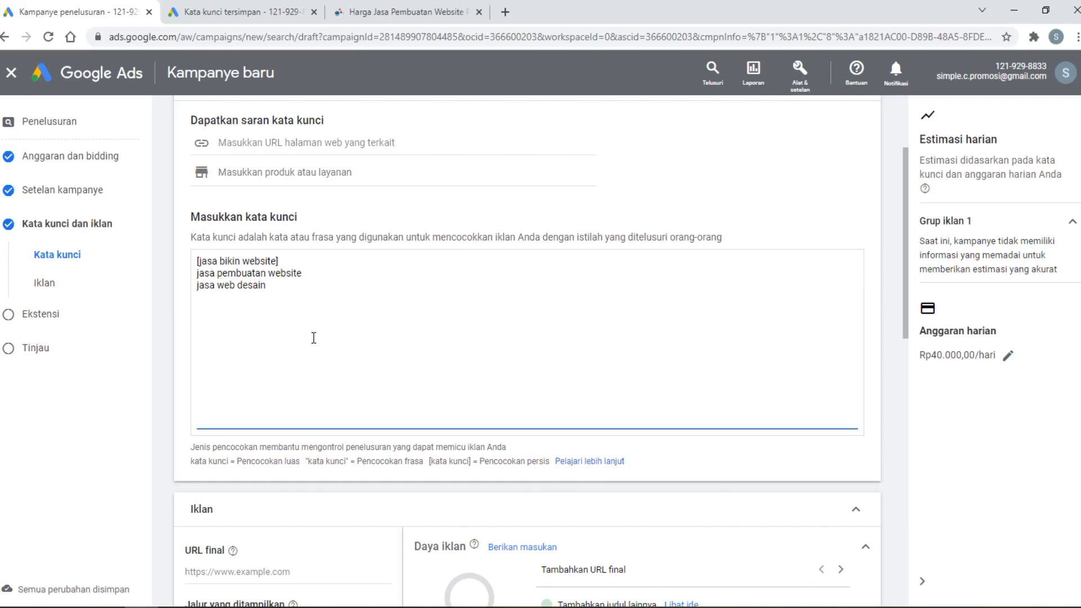
Step: Change the second and third keywords to exact match by enclosing them in square brackets, as [jasa pembuatan website] and [jasa web desain]
{"action": "left_click", "coordinate": [203, 274]}
{"action": "type", "text": "["}
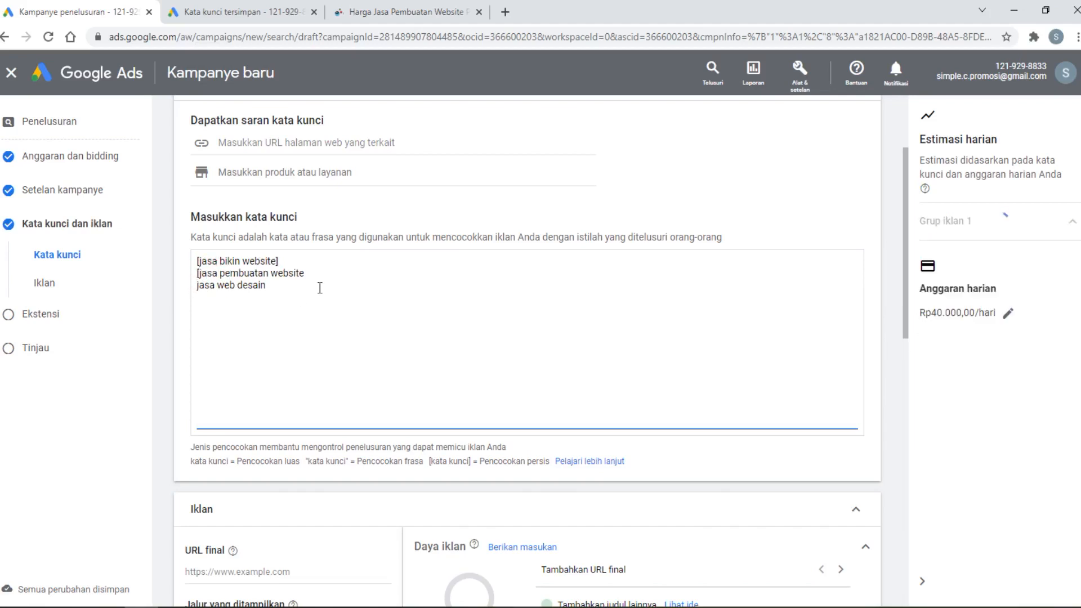
{"action": "left_click", "coordinate": [325, 273]}
{"action": "type", "text": "]"}
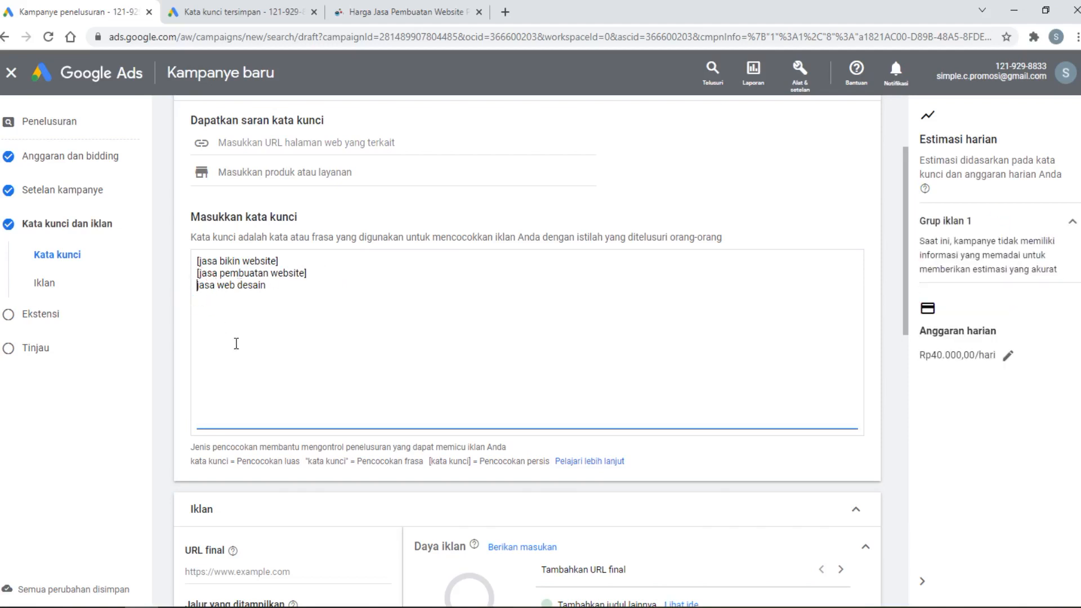
{"action": "type", "text": "["}
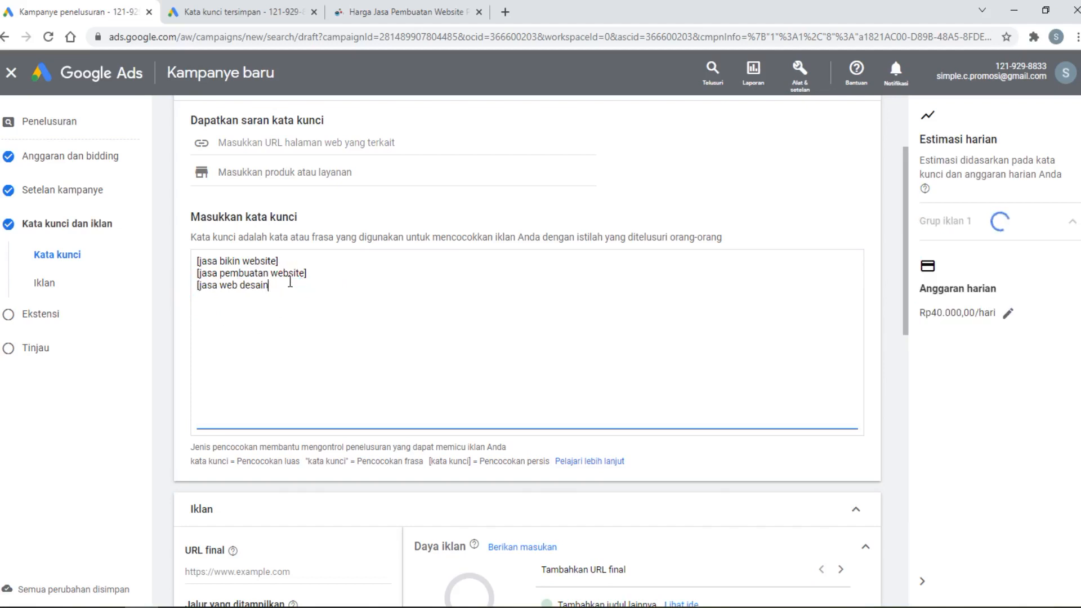
{"action": "left_click", "coordinate": [290, 281]}
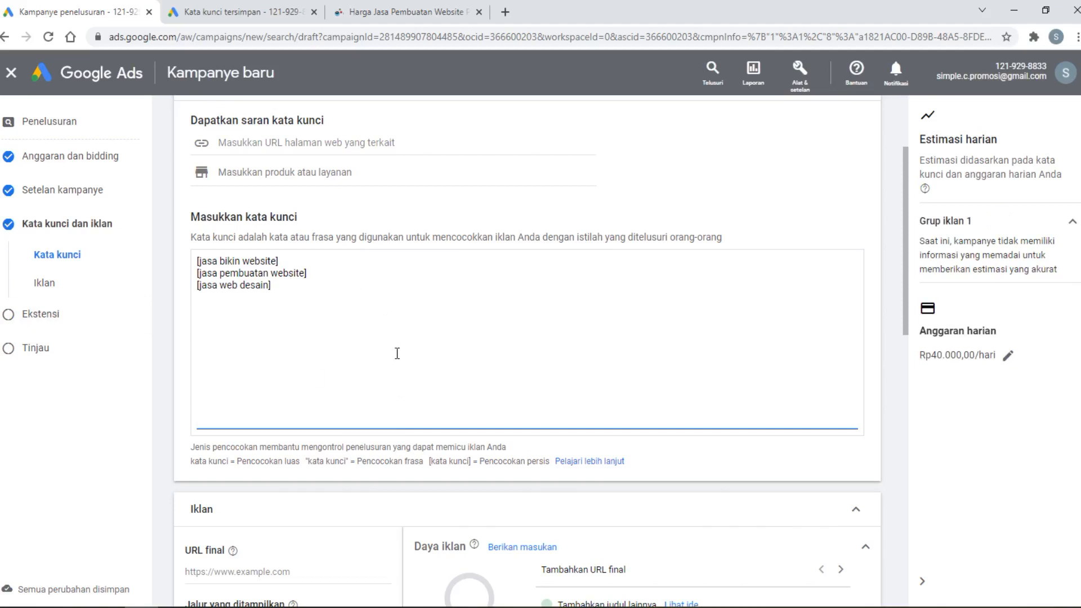
Step: Copy the address of the simplec.id/paket-web-design-profesional/ page and enter it as the ad's final URL, keeping the ad section expanded
{"action": "scroll", "coordinate": [396, 353], "scroll_direction": "down", "scroll_amount": 4}
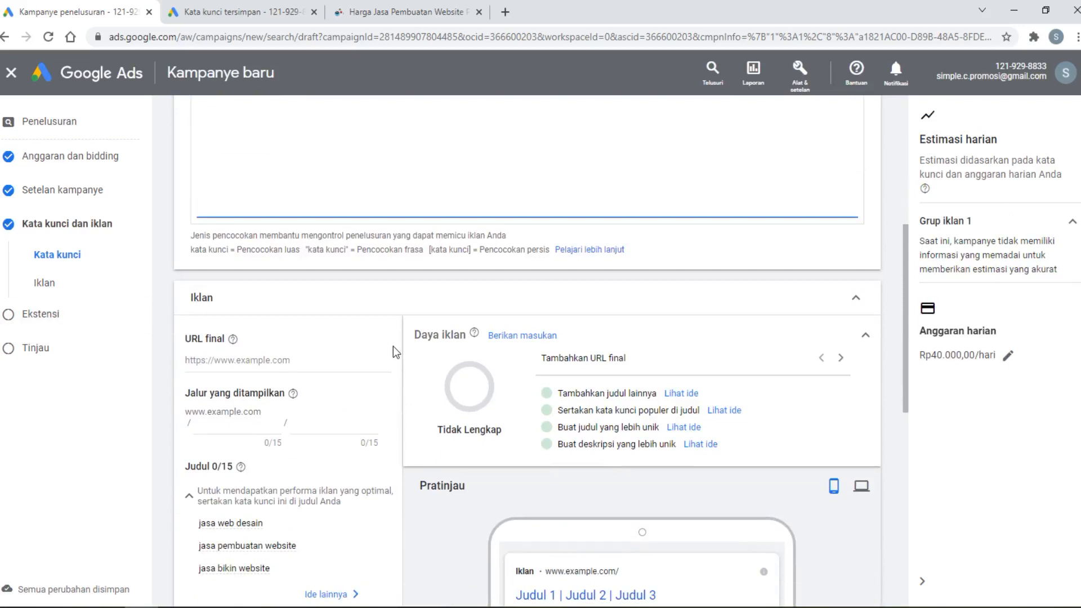
{"action": "scroll", "coordinate": [360, 327], "scroll_direction": "up", "scroll_amount": 3}
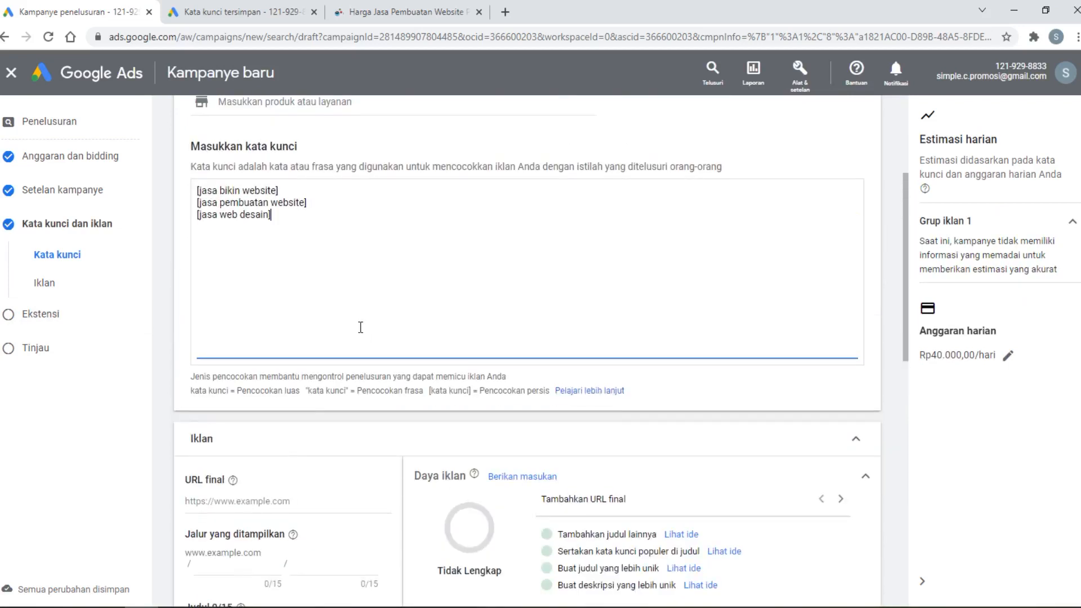
{"action": "scroll", "coordinate": [360, 327], "scroll_direction": "down", "scroll_amount": 3}
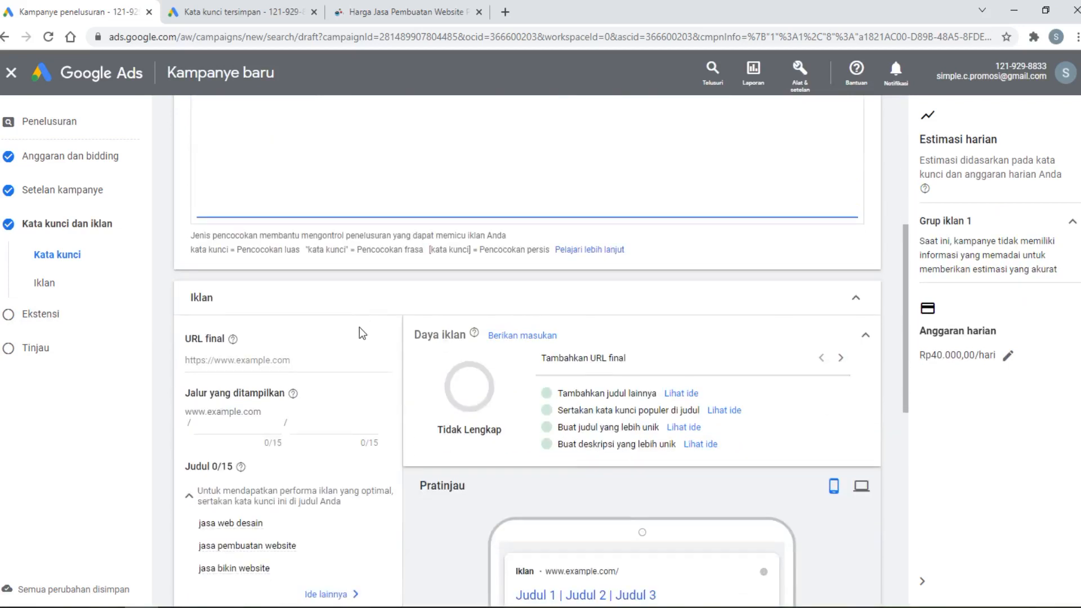
{"action": "left_click", "coordinate": [405, 11]}
{"action": "left_click", "coordinate": [386, 36]}
{"action": "right_click", "coordinate": [388, 33]}
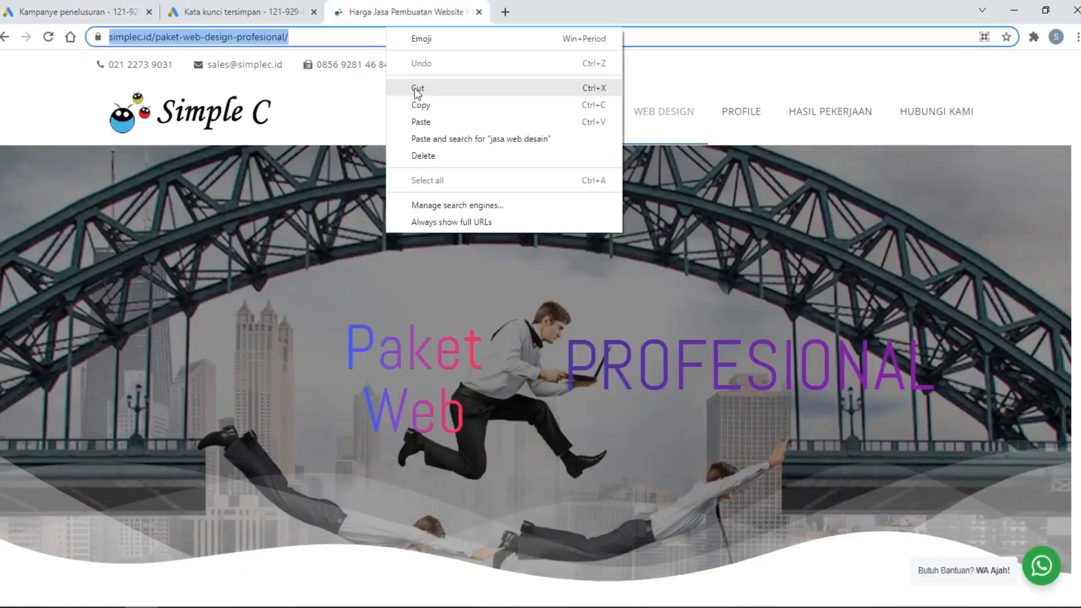
{"action": "left_click", "coordinate": [433, 107]}
{"action": "left_click", "coordinate": [73, 11]}
{"action": "left_click", "coordinate": [215, 361]}
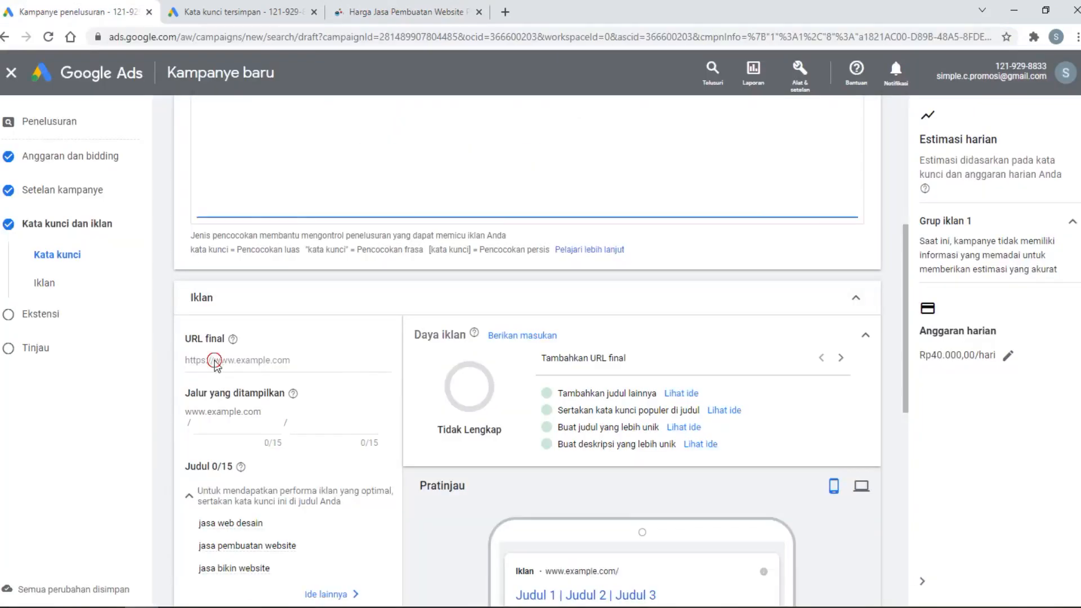
{"action": "key", "text": "ctrl+v"}
{"action": "left_click", "coordinate": [282, 308]}
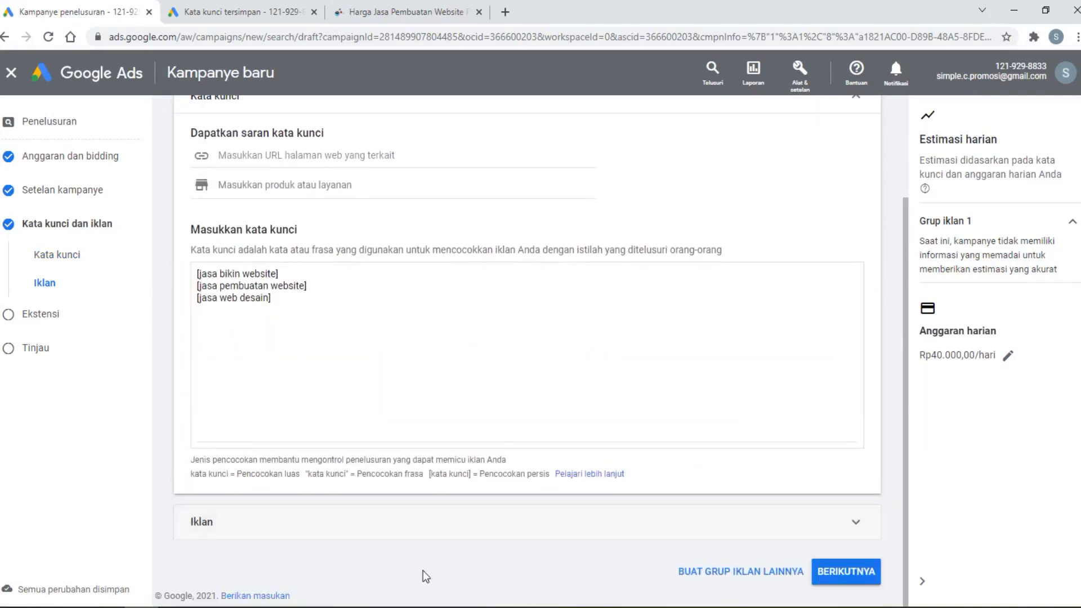
{"action": "left_click", "coordinate": [856, 522]}
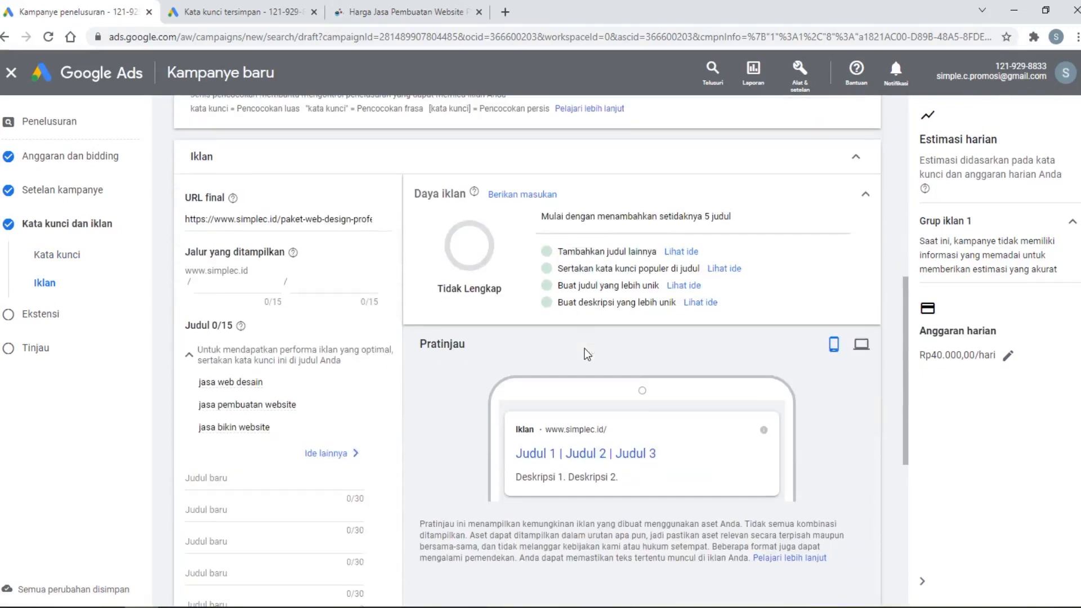
Step: Review the ad's headline and description fields, its preview and its final URL
{"action": "scroll", "coordinate": [318, 405], "scroll_direction": "down", "scroll_amount": 3}
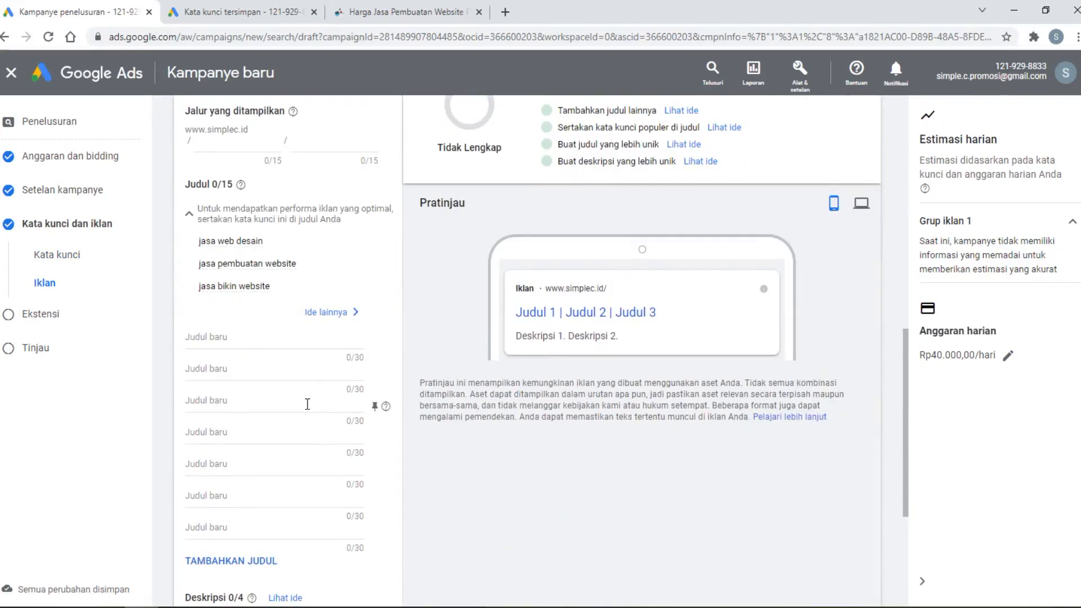
{"action": "scroll", "coordinate": [239, 385], "scroll_direction": "down", "scroll_amount": 1}
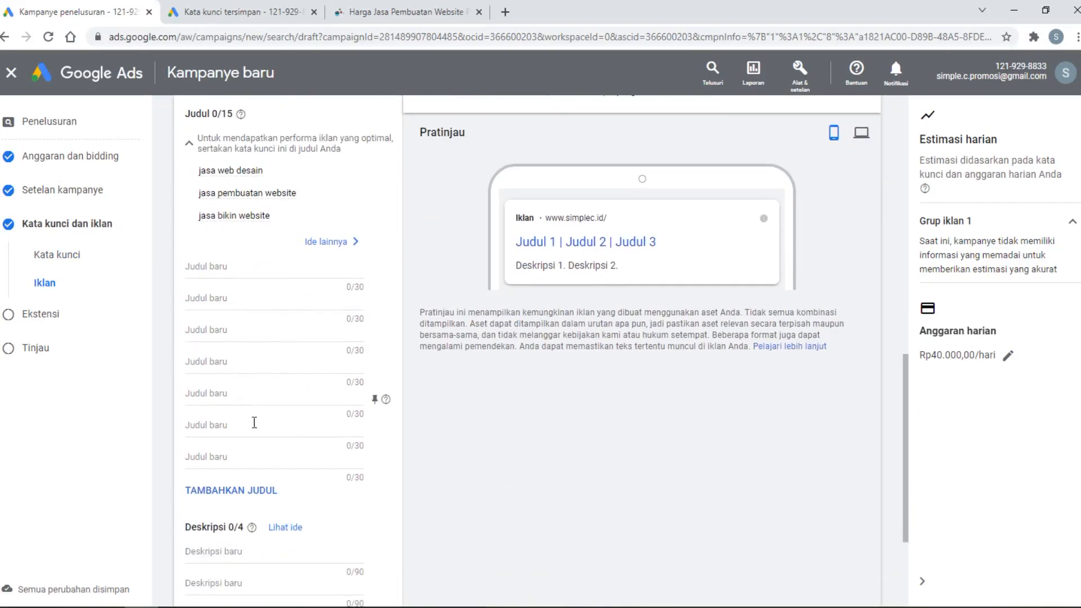
{"action": "scroll", "coordinate": [257, 445], "scroll_direction": "down", "scroll_amount": 2}
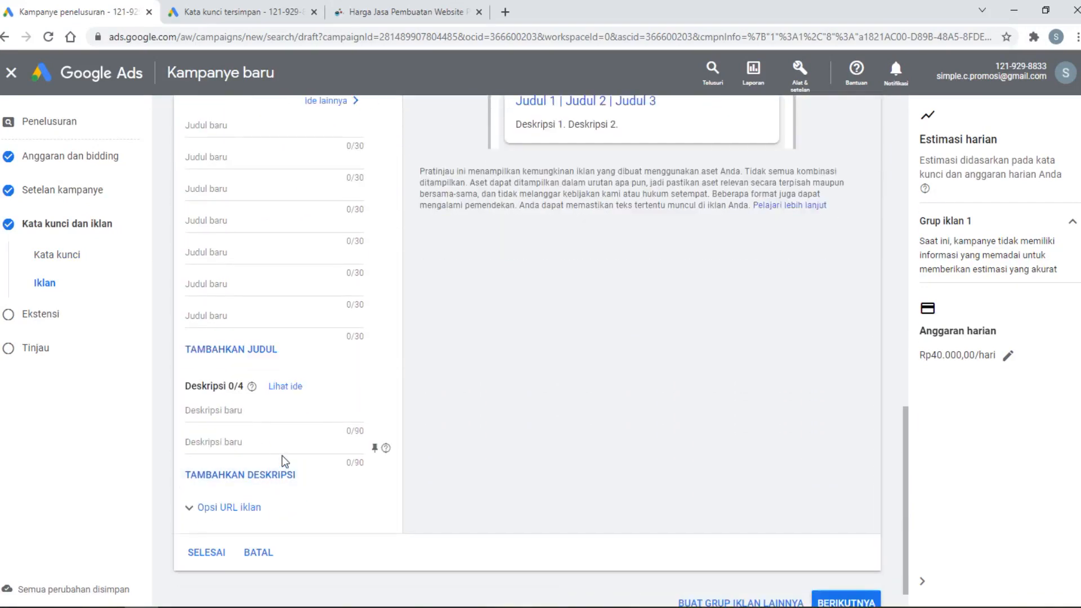
{"action": "scroll", "coordinate": [282, 456], "scroll_direction": "up", "scroll_amount": 2}
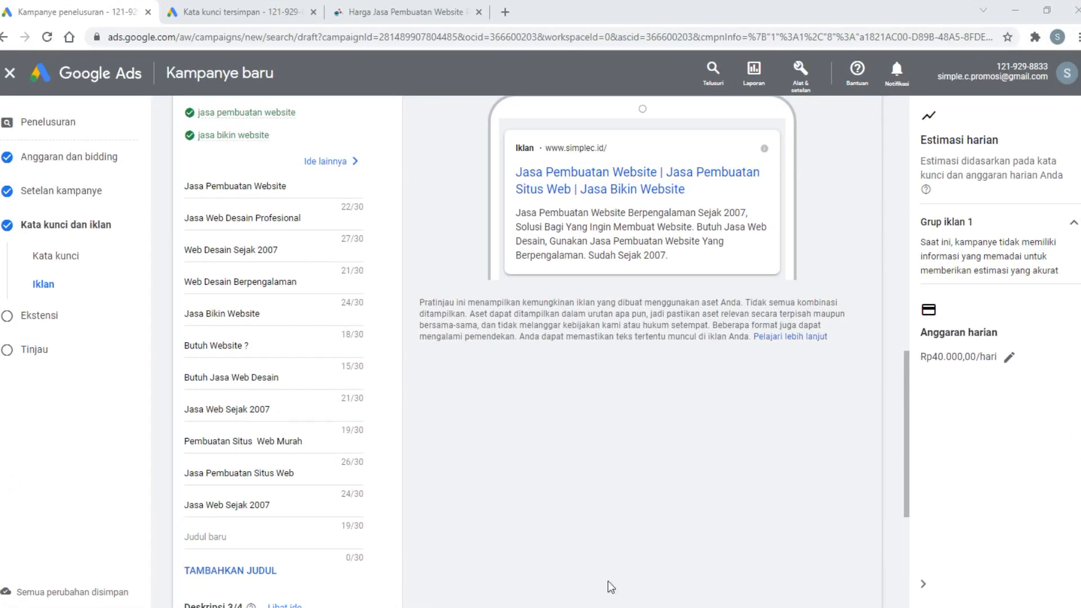
{"action": "scroll", "coordinate": [683, 463], "scroll_direction": "up", "scroll_amount": 6}
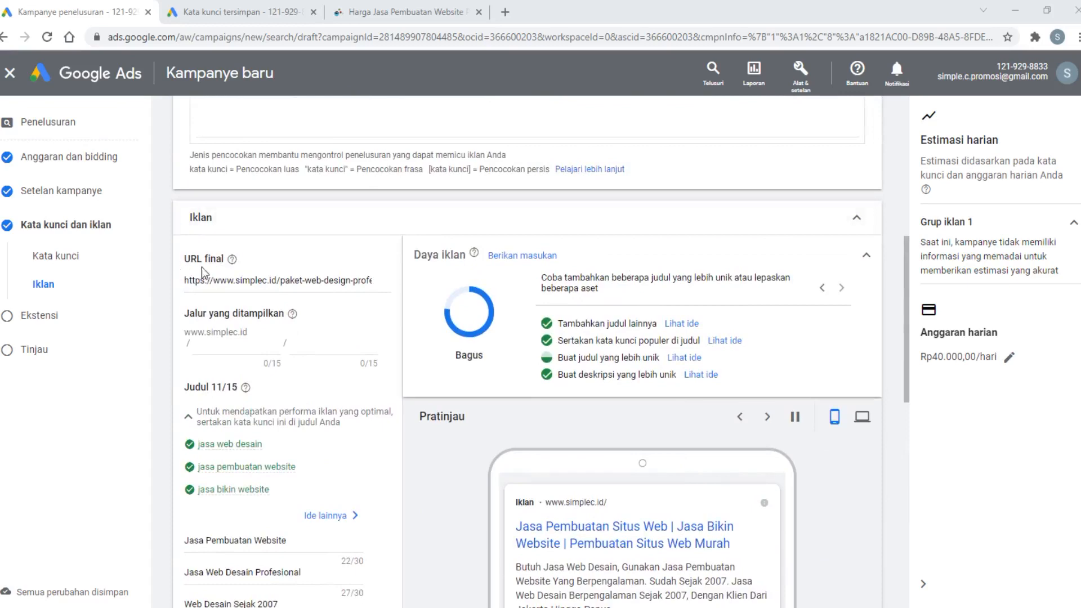
Step: Examine the ad's landing page for the professional web design package, from its banner through the packages to the contact section
{"action": "left_click", "coordinate": [390, 8]}
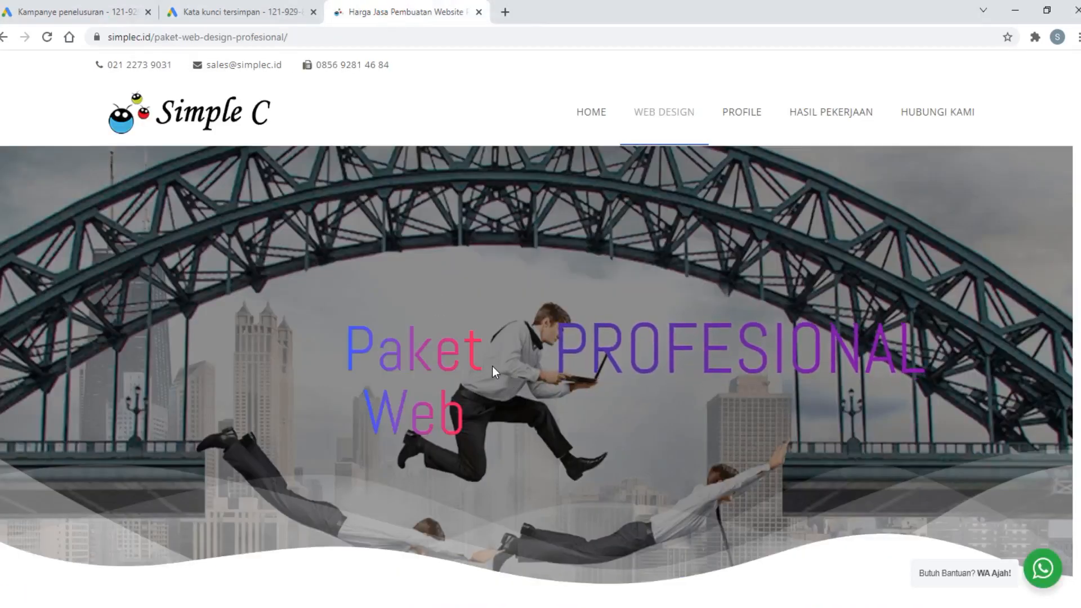
{"action": "scroll", "coordinate": [492, 366], "scroll_direction": "down", "scroll_amount": 10}
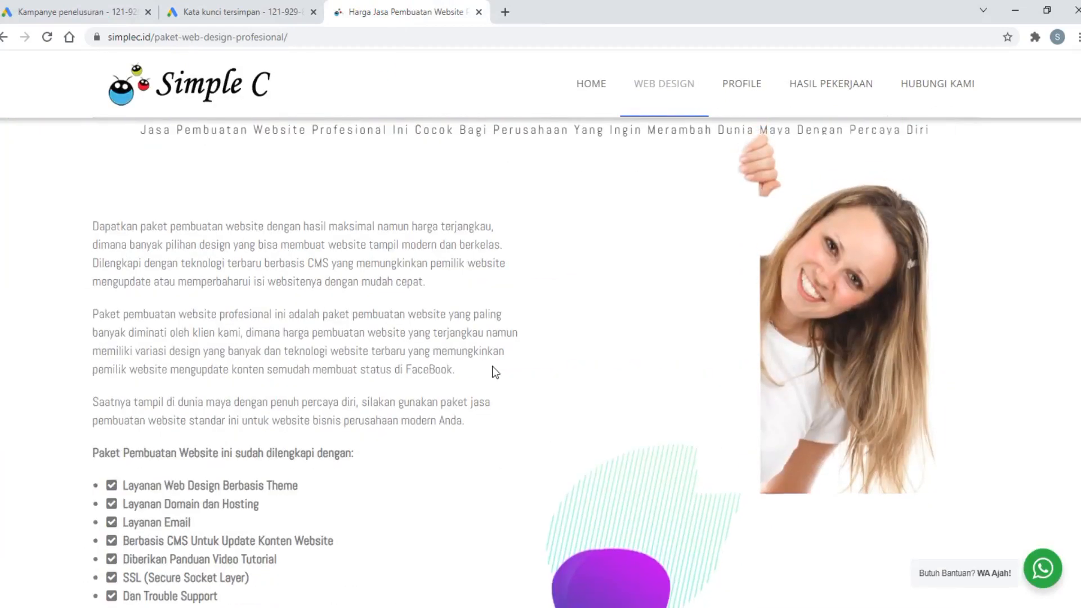
{"action": "scroll", "coordinate": [492, 366], "scroll_direction": "down", "scroll_amount": 9}
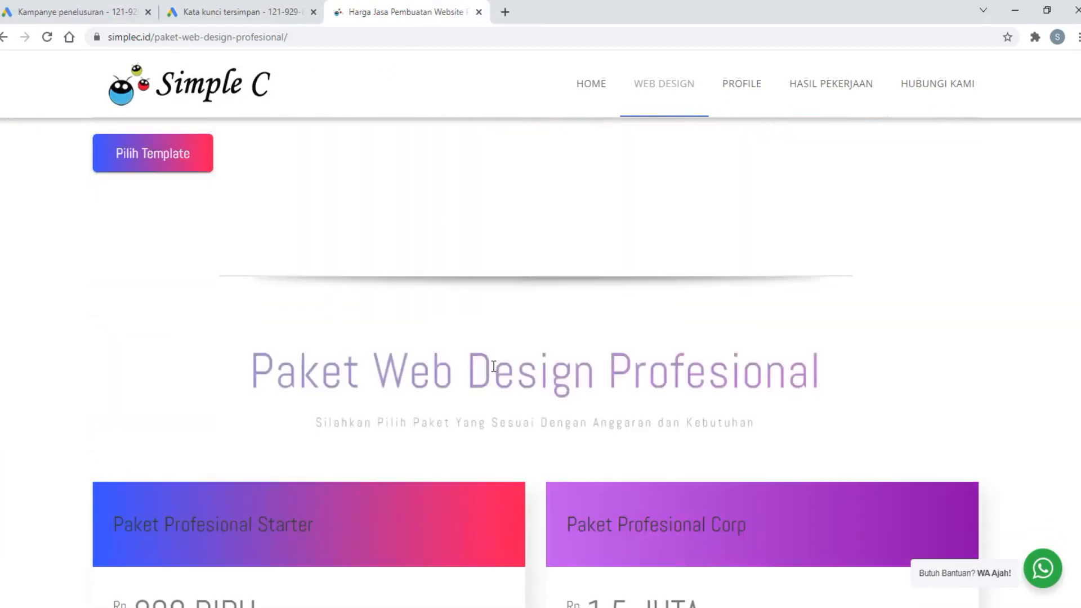
{"action": "scroll", "coordinate": [494, 369], "scroll_direction": "down", "scroll_amount": 6}
{"action": "scroll", "coordinate": [491, 376], "scroll_direction": "up", "scroll_amount": 1}
{"action": "scroll", "coordinate": [492, 376], "scroll_direction": "up", "scroll_amount": 20}
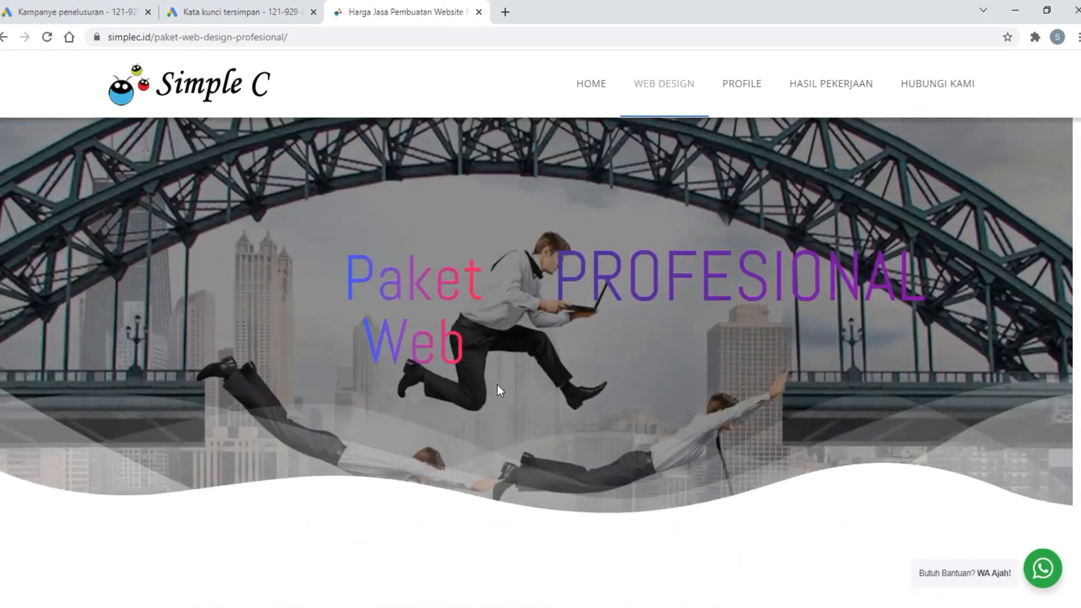
{"action": "scroll", "coordinate": [498, 384], "scroll_direction": "down", "scroll_amount": 4}
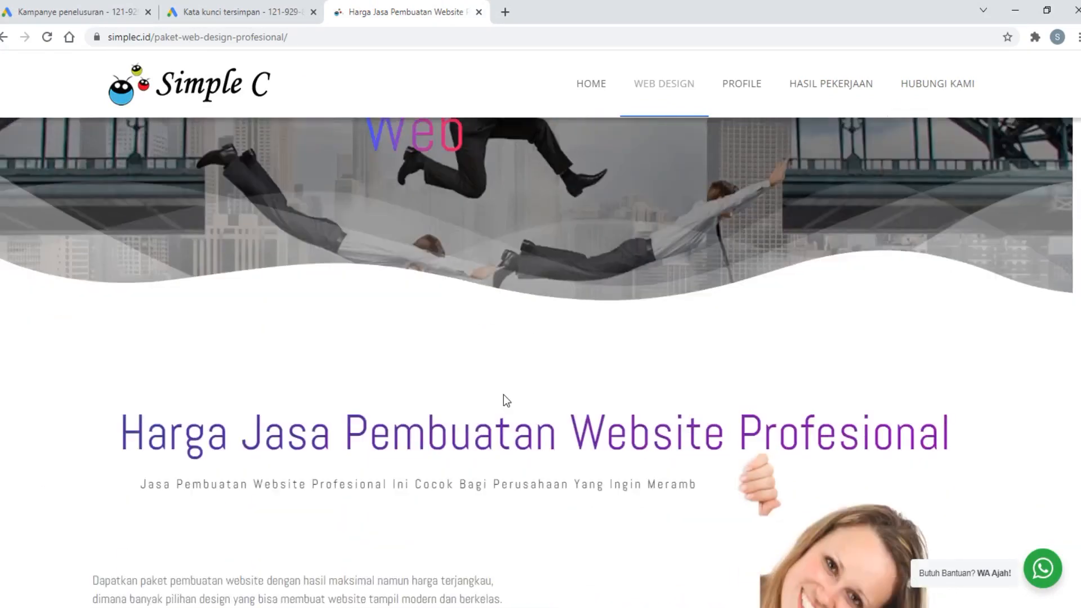
{"action": "scroll", "coordinate": [504, 394], "scroll_direction": "down", "scroll_amount": 6}
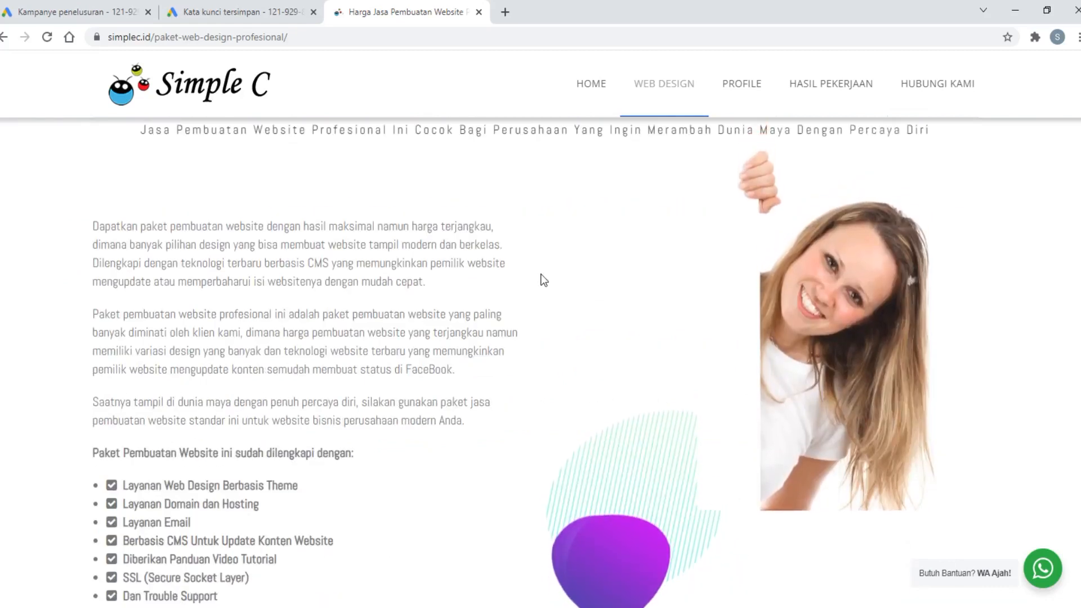
{"action": "scroll", "coordinate": [539, 280], "scroll_direction": "down", "scroll_amount": 10}
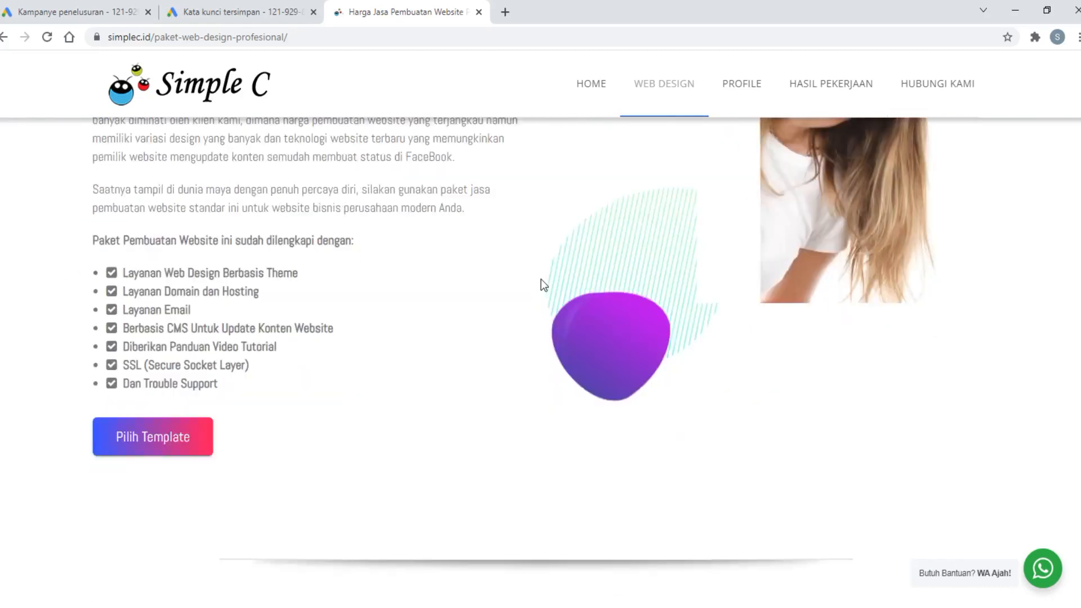
{"action": "scroll", "coordinate": [542, 281], "scroll_direction": "down", "scroll_amount": 15}
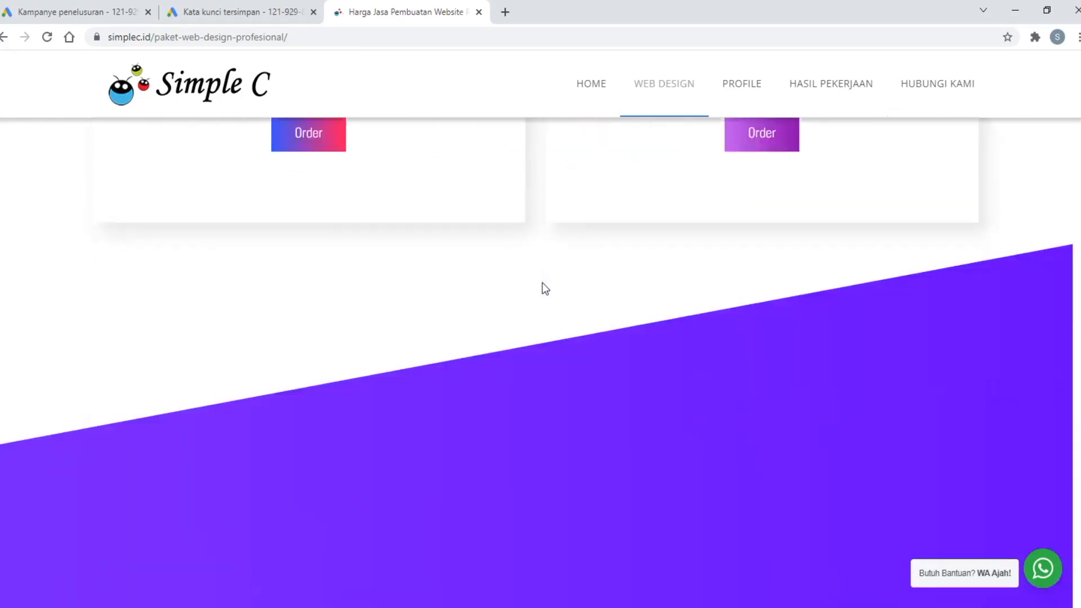
{"action": "scroll", "coordinate": [543, 285], "scroll_direction": "down", "scroll_amount": 20}
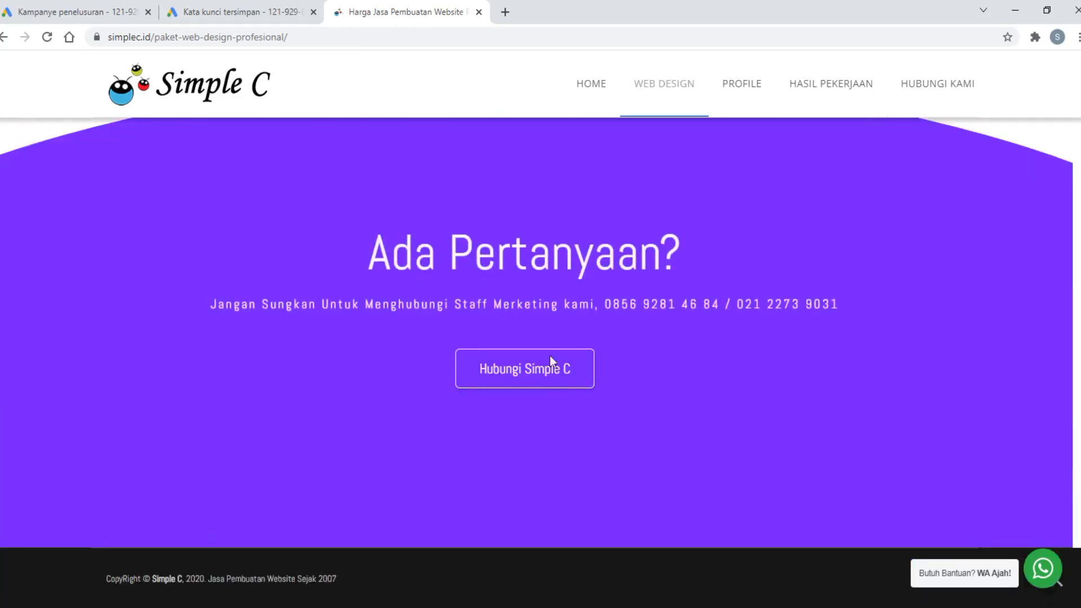
{"action": "scroll", "coordinate": [552, 373], "scroll_direction": "up", "scroll_amount": 15}
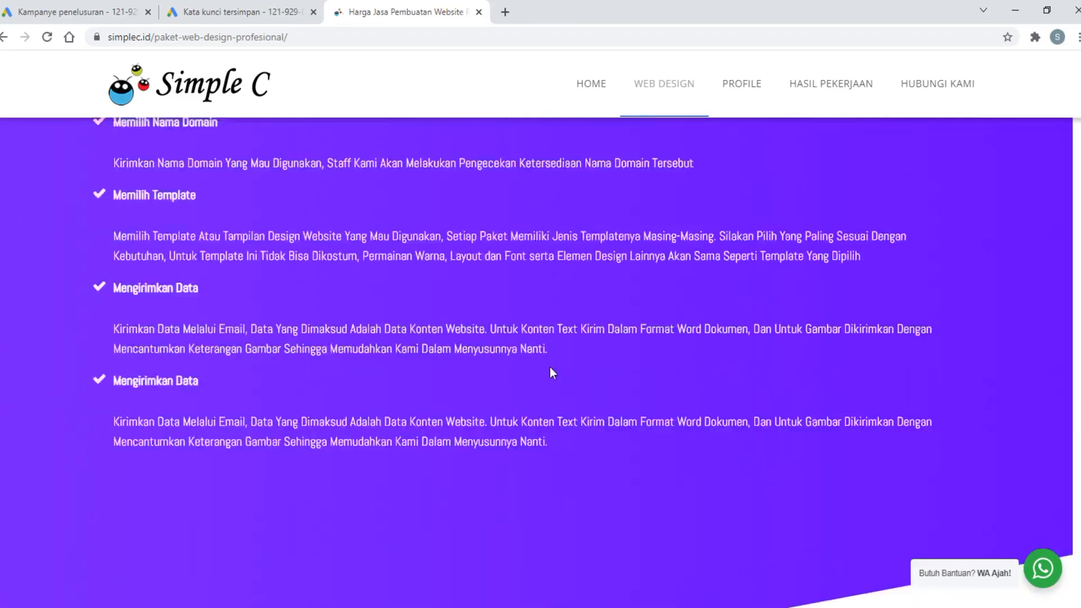
{"action": "scroll", "coordinate": [551, 367], "scroll_direction": "up", "scroll_amount": 15}
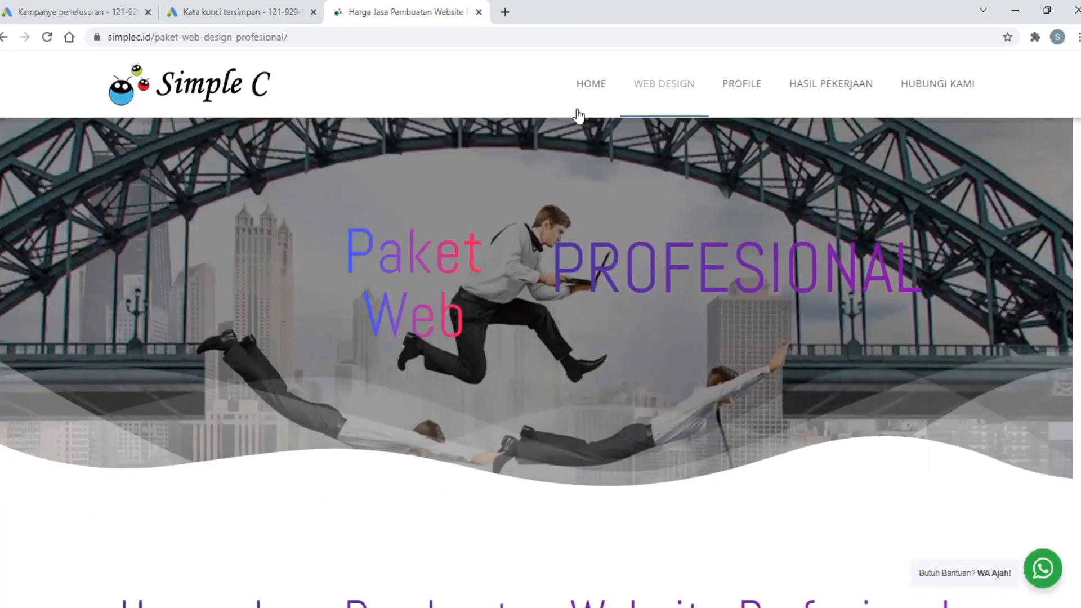
Step: Examine the Simple C home page from its introduction to the Hasil Pekerjaan portfolio, and return to the Web Design Profesional page
{"action": "left_click", "coordinate": [580, 87]}
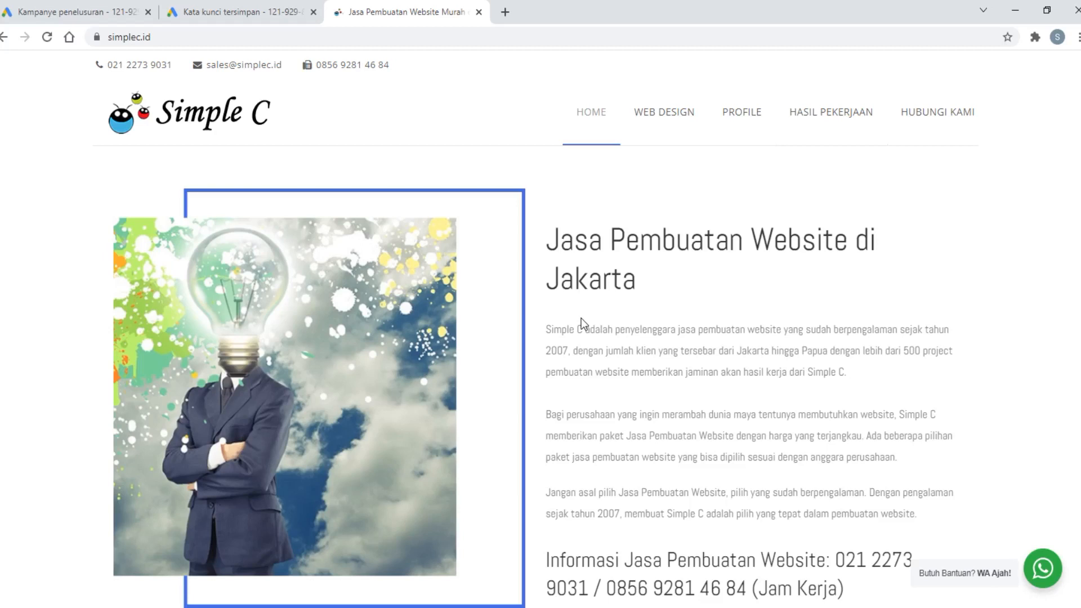
{"action": "scroll", "coordinate": [586, 326], "scroll_direction": "down", "scroll_amount": 4}
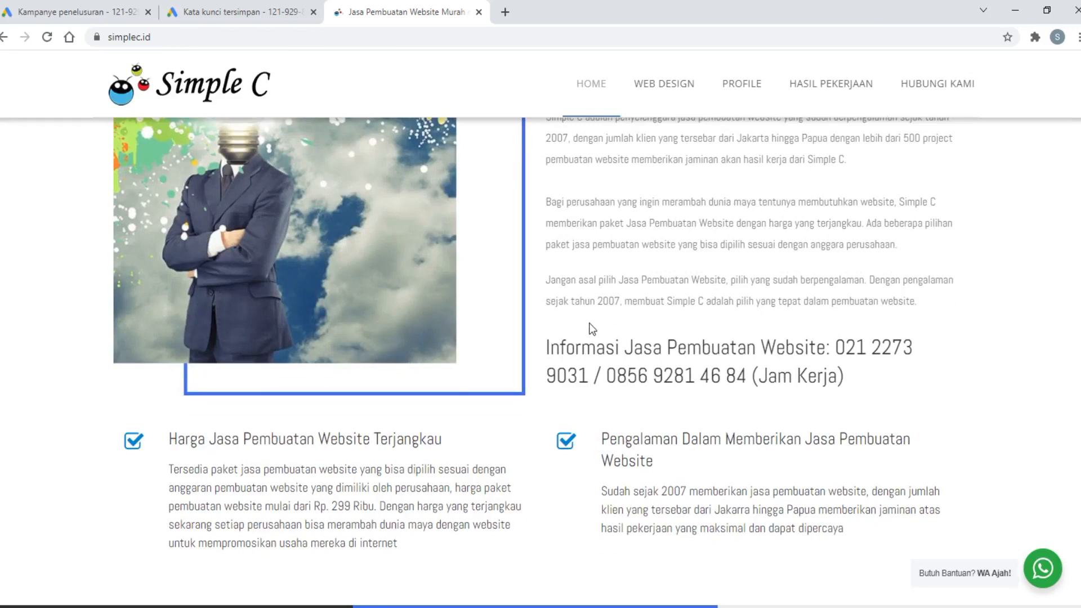
{"action": "scroll", "coordinate": [592, 328], "scroll_direction": "down", "scroll_amount": 10}
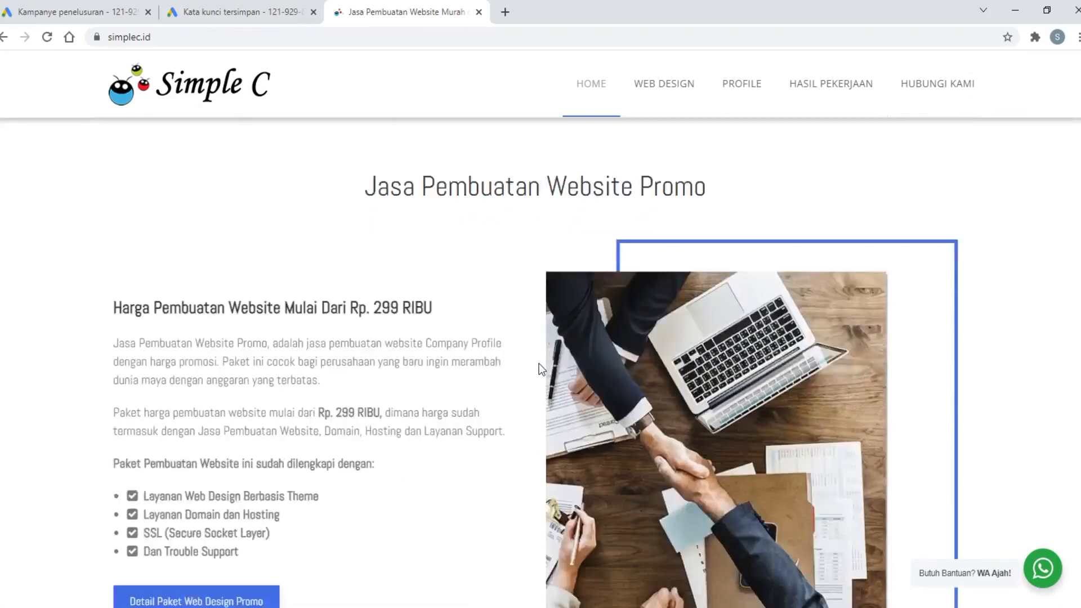
{"action": "scroll", "coordinate": [540, 369], "scroll_direction": "down", "scroll_amount": 4}
{"action": "scroll", "coordinate": [541, 358], "scroll_direction": "down", "scroll_amount": 6}
{"action": "scroll", "coordinate": [541, 355], "scroll_direction": "down", "scroll_amount": 7}
{"action": "scroll", "coordinate": [545, 353], "scroll_direction": "down", "scroll_amount": 5}
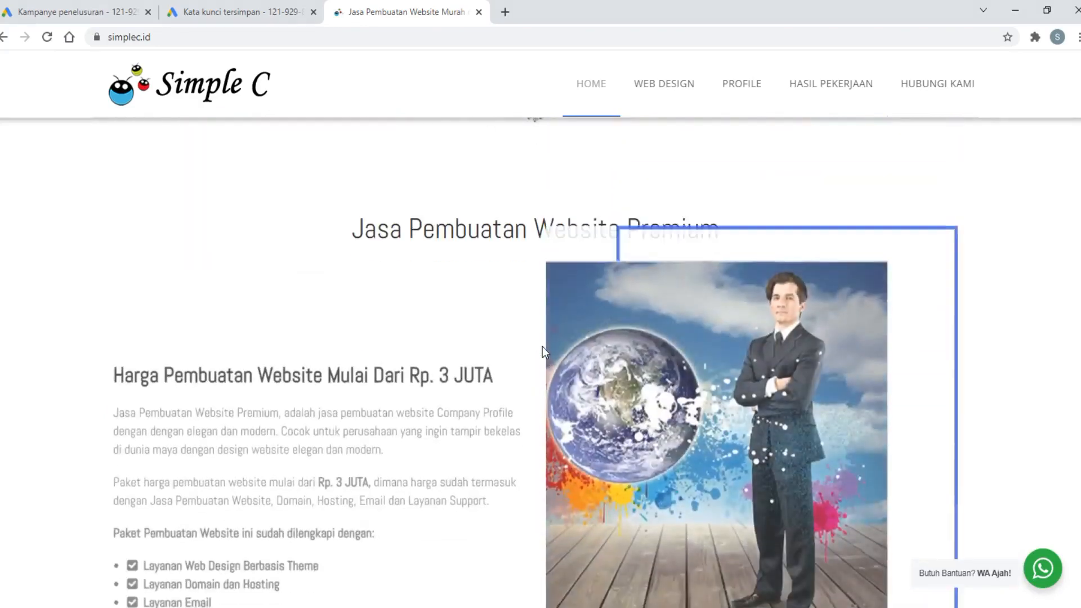
{"action": "scroll", "coordinate": [543, 352], "scroll_direction": "down", "scroll_amount": 20}
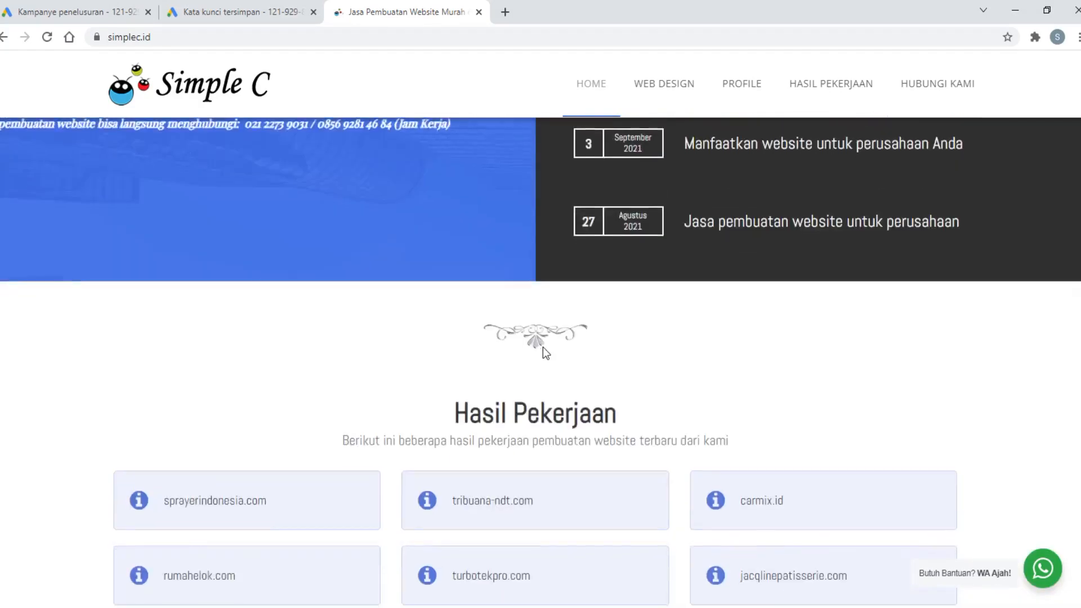
{"action": "scroll", "coordinate": [558, 366], "scroll_direction": "up", "scroll_amount": 20}
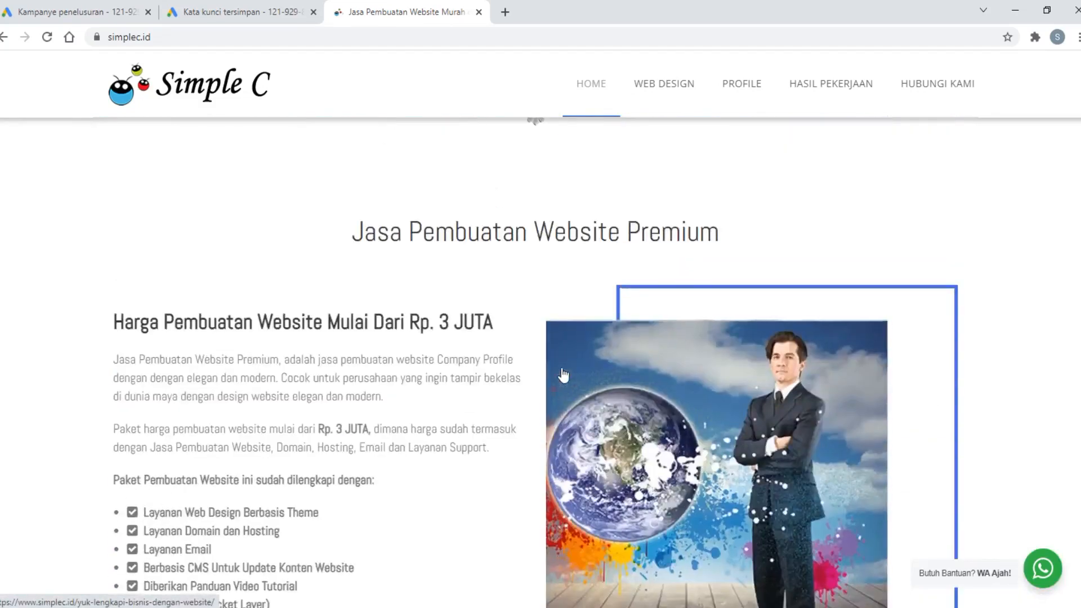
{"action": "scroll", "coordinate": [563, 375], "scroll_direction": "up", "scroll_amount": 10}
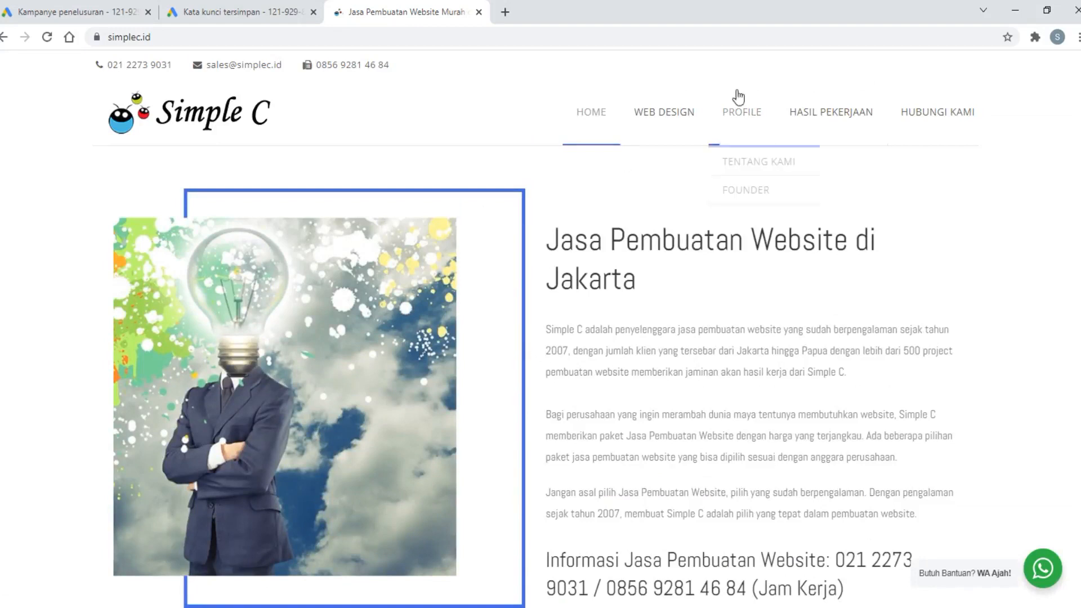
{"action": "mouse_move", "coordinate": [698, 116]}
{"action": "left_click", "coordinate": [677, 213]}
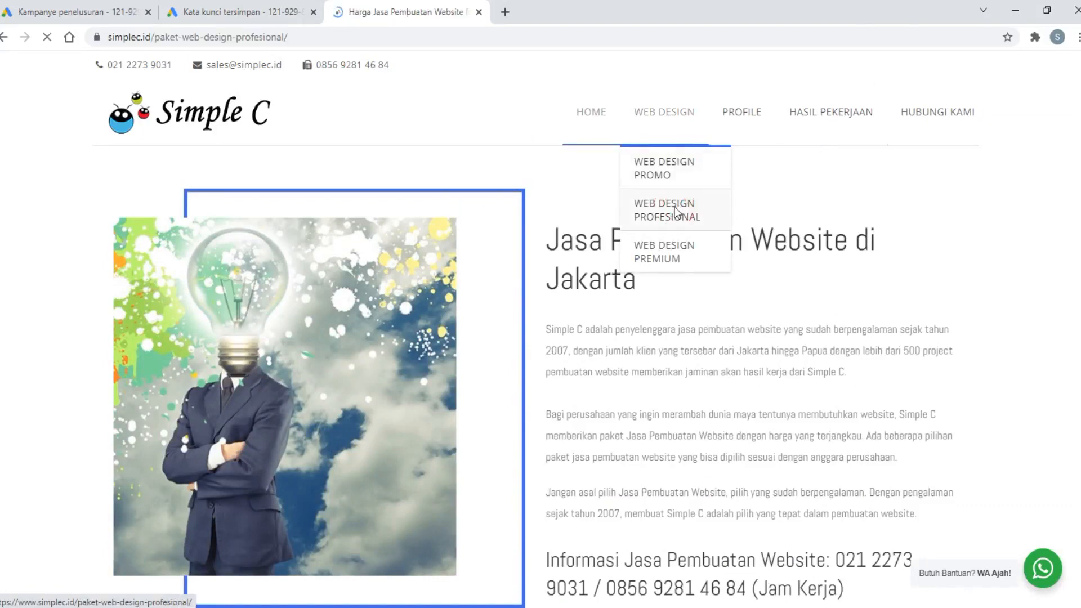
Step: Examine the Web Design Profesional landing page from its heading through the package features to the ordering instructions
{"action": "scroll", "coordinate": [609, 298], "scroll_direction": "down", "scroll_amount": 5}
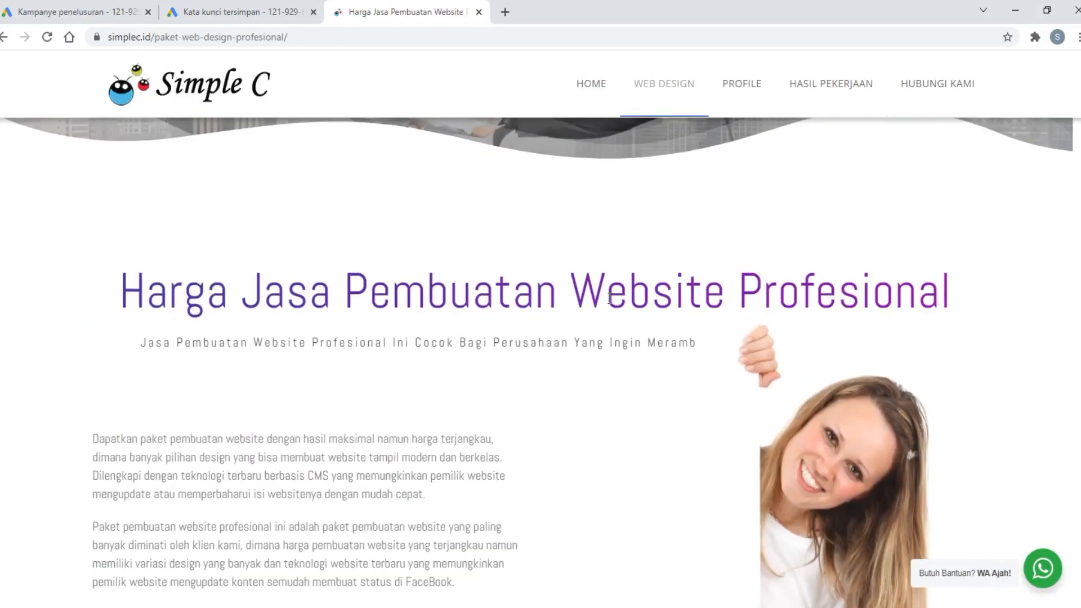
{"action": "scroll", "coordinate": [609, 298], "scroll_direction": "down", "scroll_amount": 4}
{"action": "scroll", "coordinate": [609, 299], "scroll_direction": "down", "scroll_amount": 5}
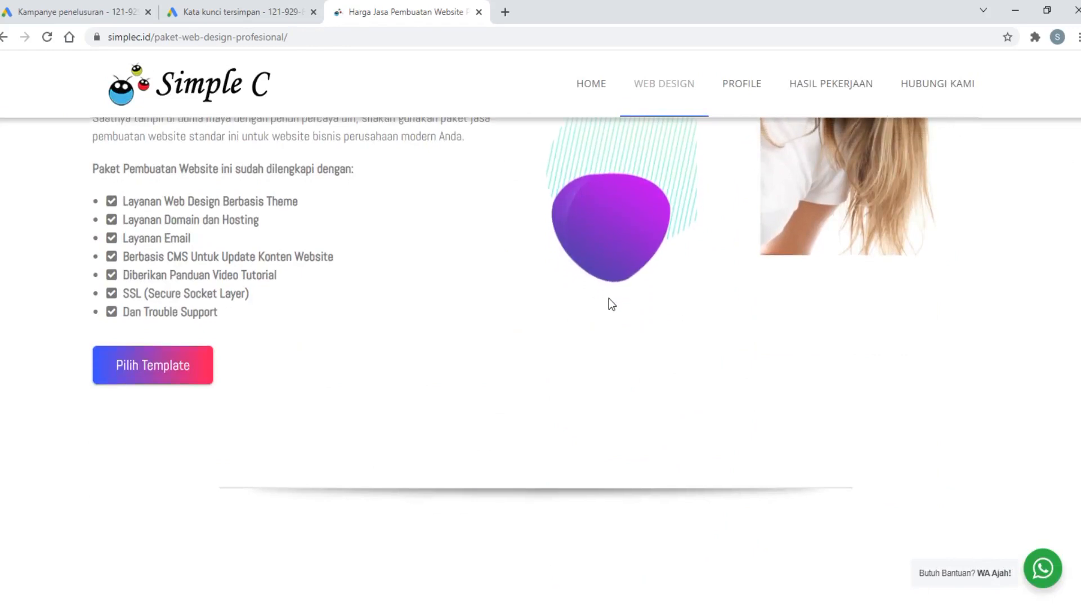
{"action": "scroll", "coordinate": [609, 299], "scroll_direction": "down", "scroll_amount": 12}
{"action": "scroll", "coordinate": [610, 301], "scroll_direction": "down", "scroll_amount": 7}
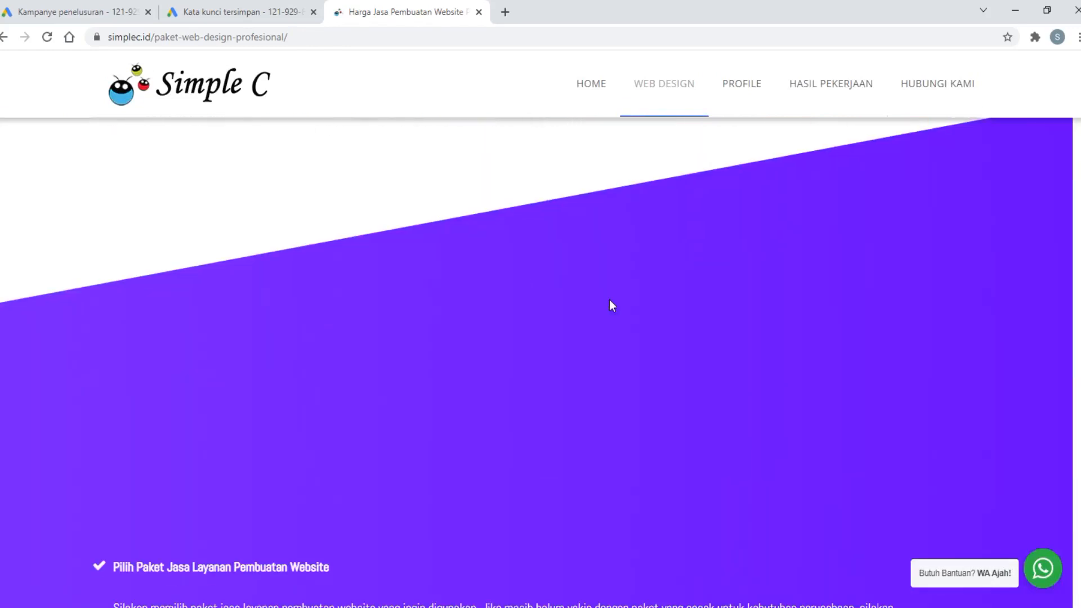
{"action": "scroll", "coordinate": [610, 301], "scroll_direction": "down", "scroll_amount": 6}
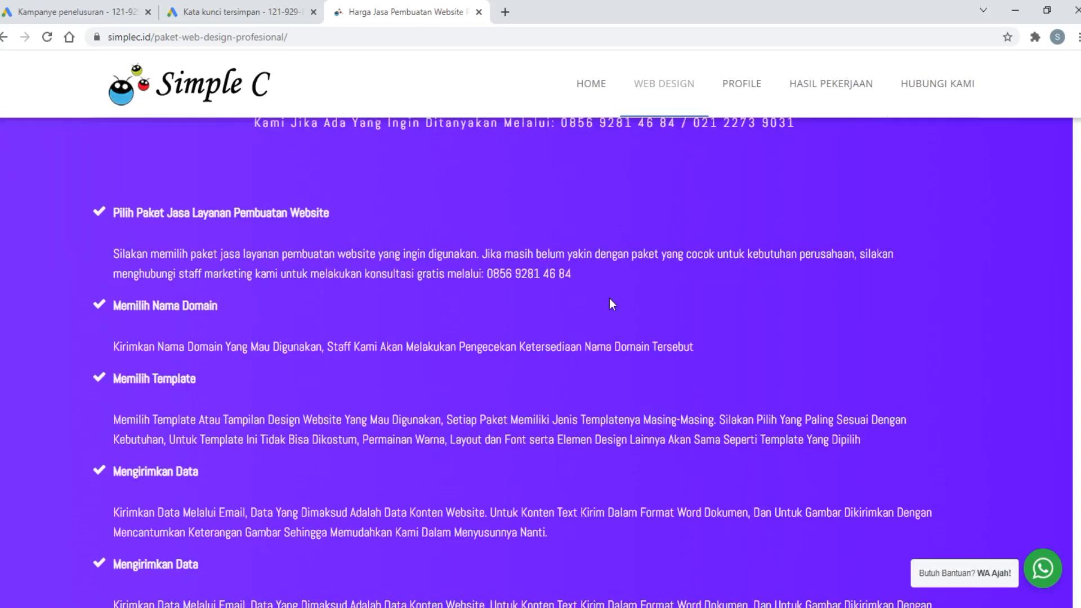
Step: Return to the Google Ads campaign draft and review the ad's headlines, descriptions, ad strength and the exact-match keywords
{"action": "left_click", "coordinate": [39, 8]}
{"action": "scroll", "coordinate": [367, 320], "scroll_direction": "down", "scroll_amount": 6}
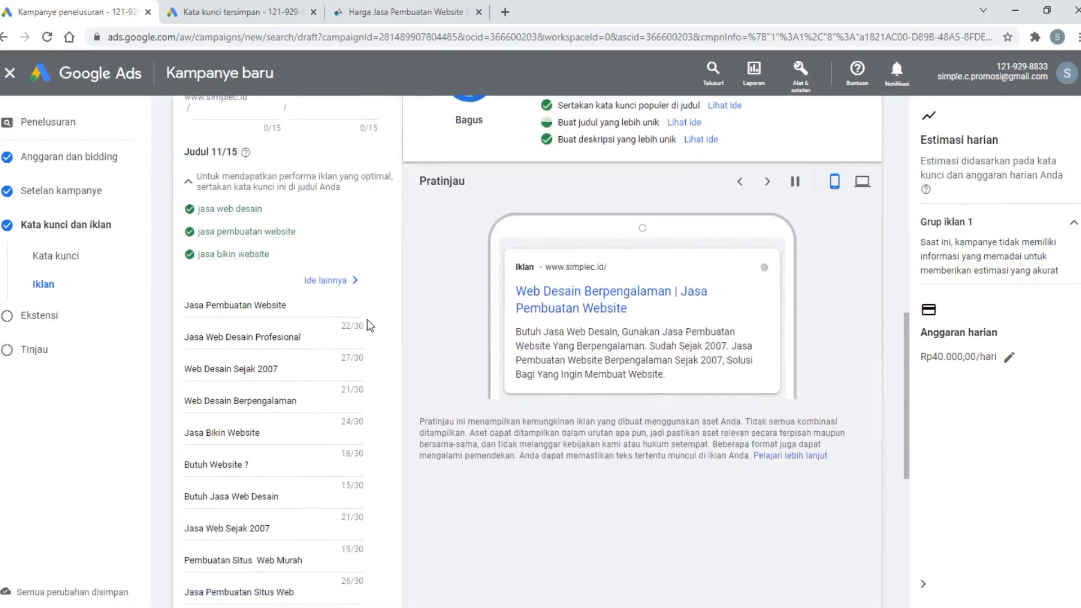
{"action": "scroll", "coordinate": [213, 278], "scroll_direction": "down", "scroll_amount": 5}
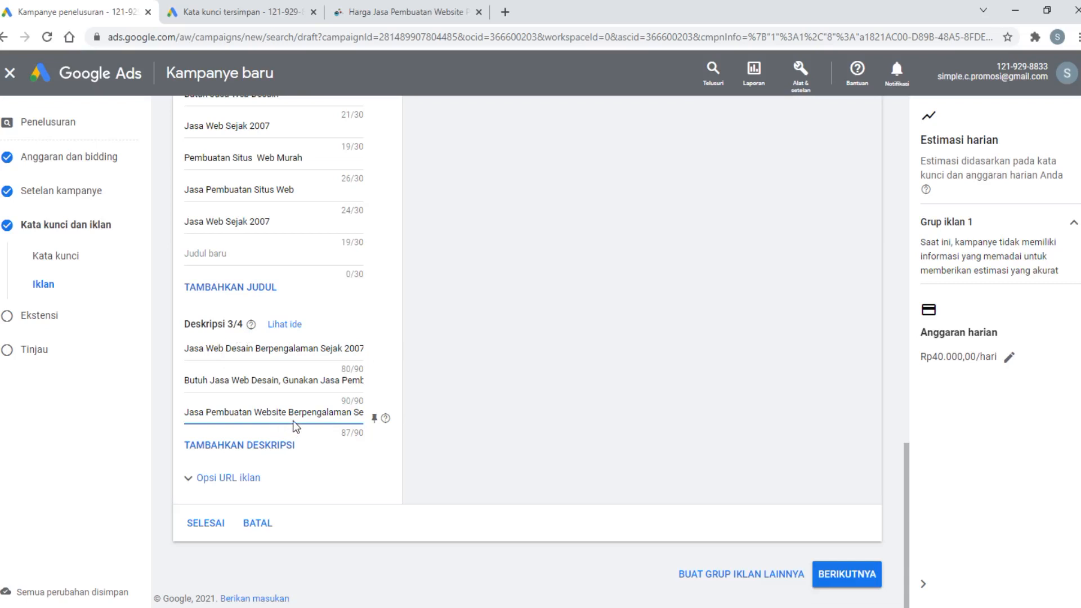
{"action": "scroll", "coordinate": [293, 420], "scroll_direction": "up", "scroll_amount": 6}
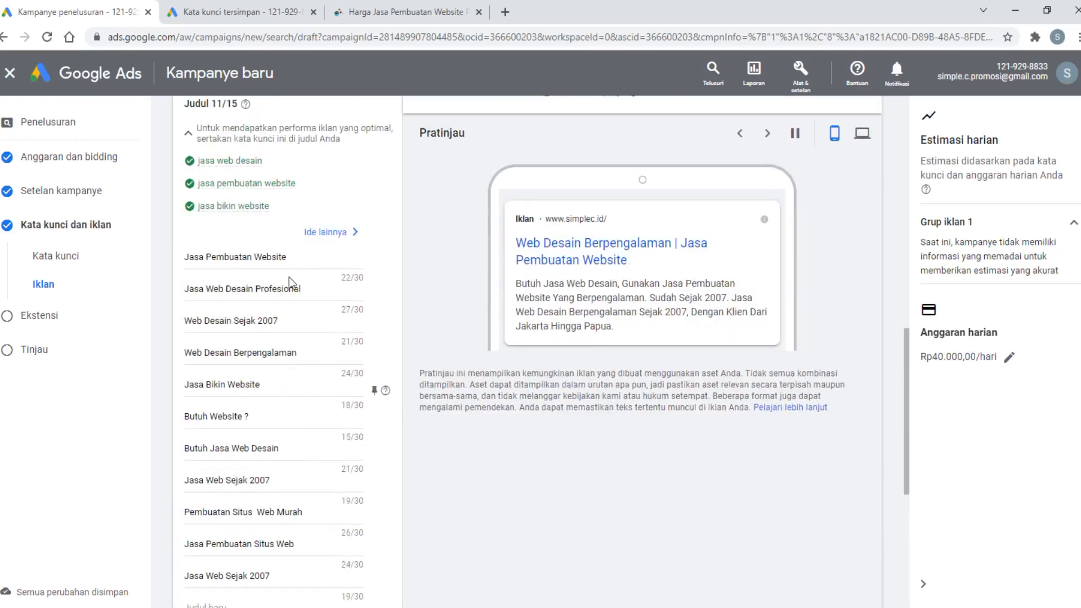
{"action": "scroll", "coordinate": [278, 260], "scroll_direction": "down", "scroll_amount": 6}
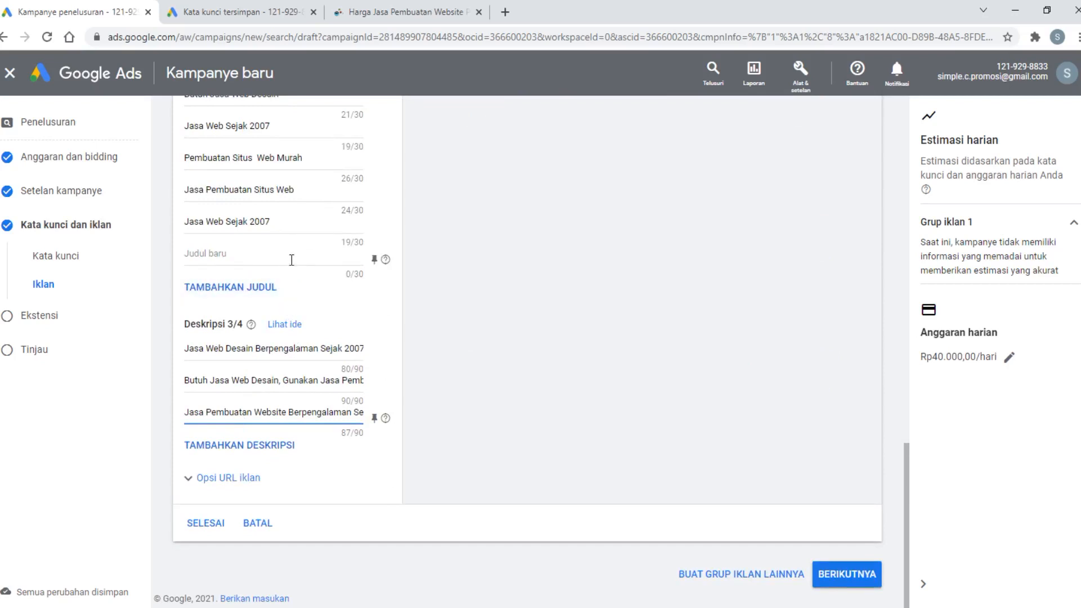
{"action": "scroll", "coordinate": [292, 265], "scroll_direction": "up", "scroll_amount": 1}
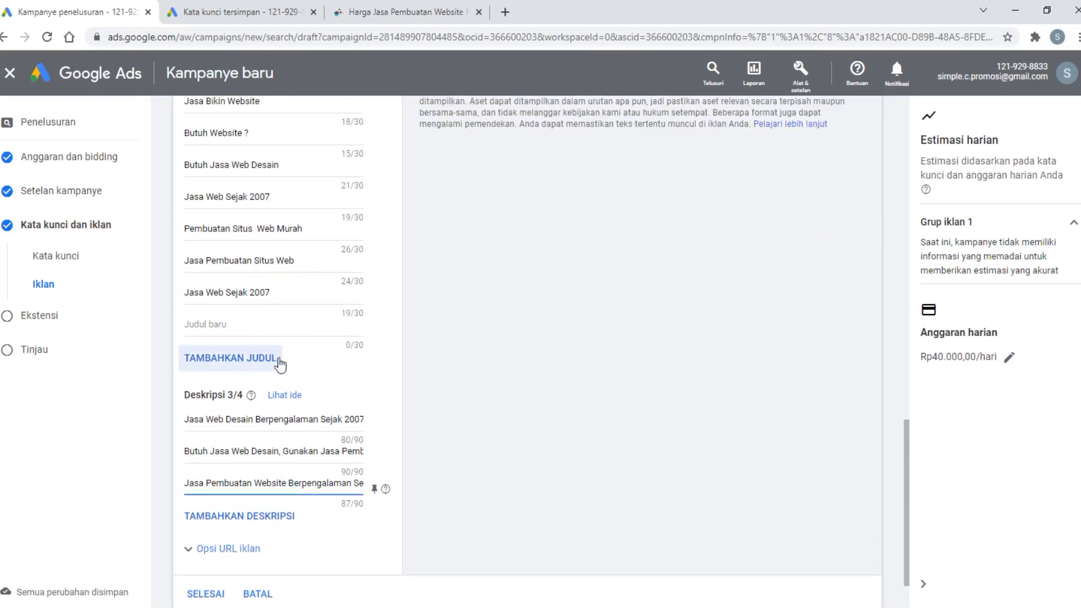
{"action": "scroll", "coordinate": [286, 369], "scroll_direction": "up", "scroll_amount": 10}
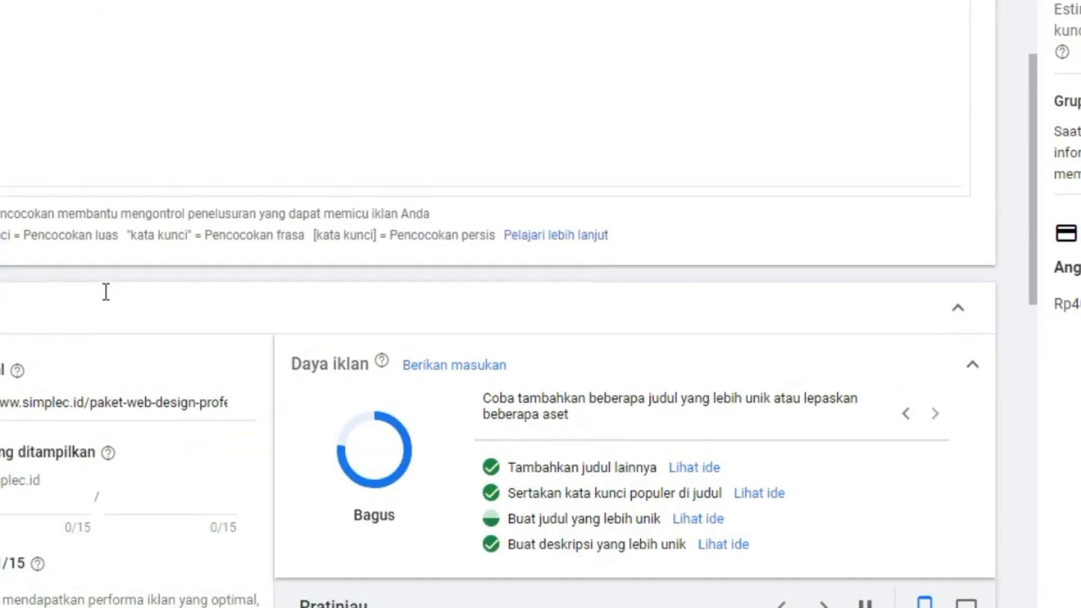
{"action": "scroll", "coordinate": [222, 281], "scroll_direction": "down", "scroll_amount": 1}
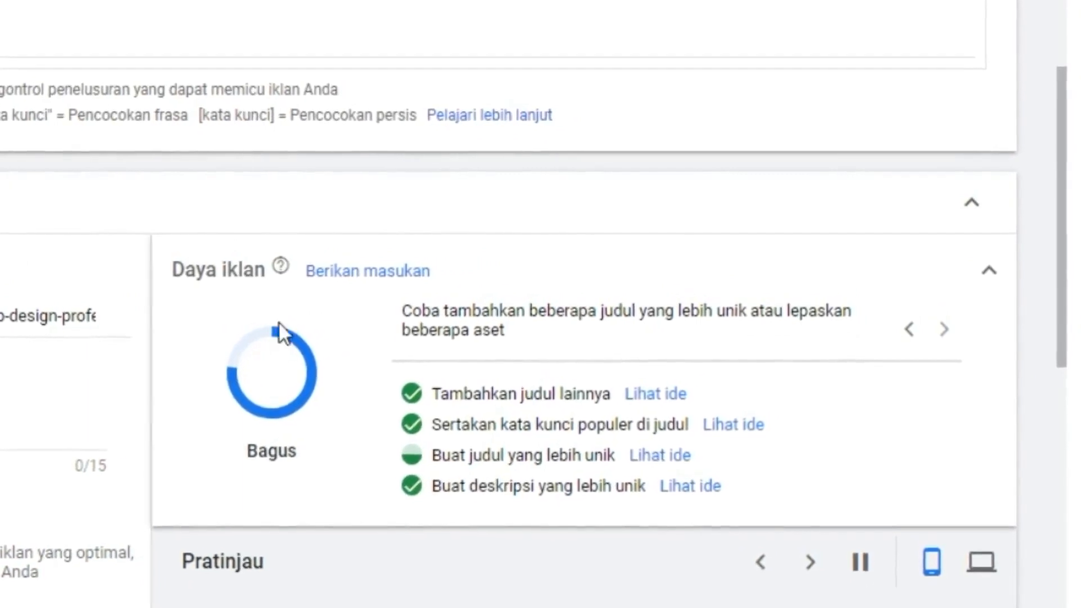
{"action": "scroll", "coordinate": [259, 442], "scroll_direction": "down", "scroll_amount": 2}
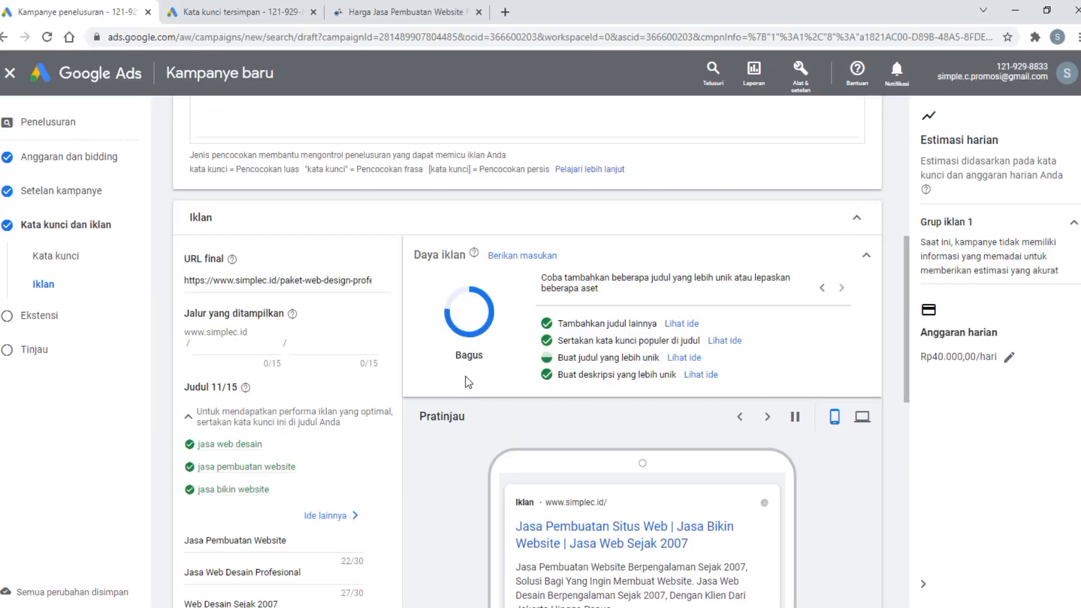
{"action": "scroll", "coordinate": [191, 374], "scroll_direction": "down", "scroll_amount": 10}
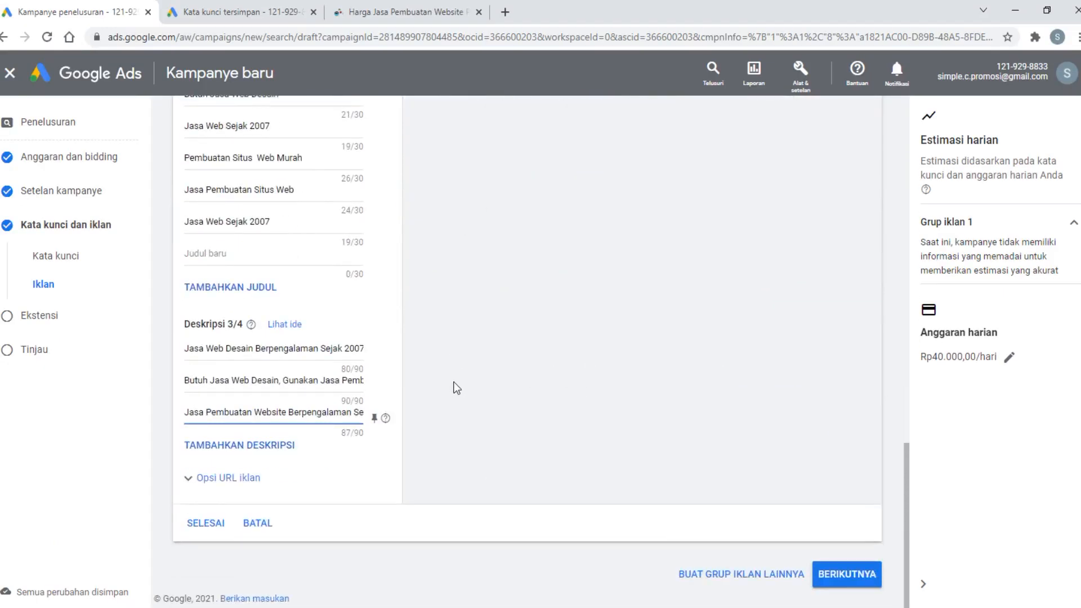
{"action": "scroll", "coordinate": [455, 384], "scroll_direction": "up", "scroll_amount": 15}
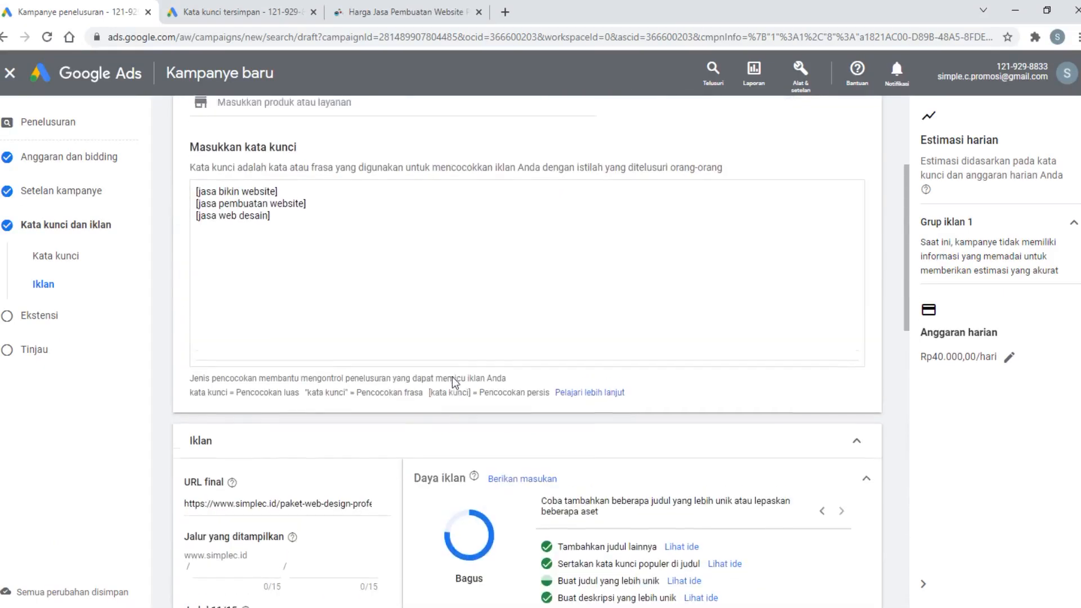
{"action": "scroll", "coordinate": [453, 382], "scroll_direction": "down", "scroll_amount": 15}
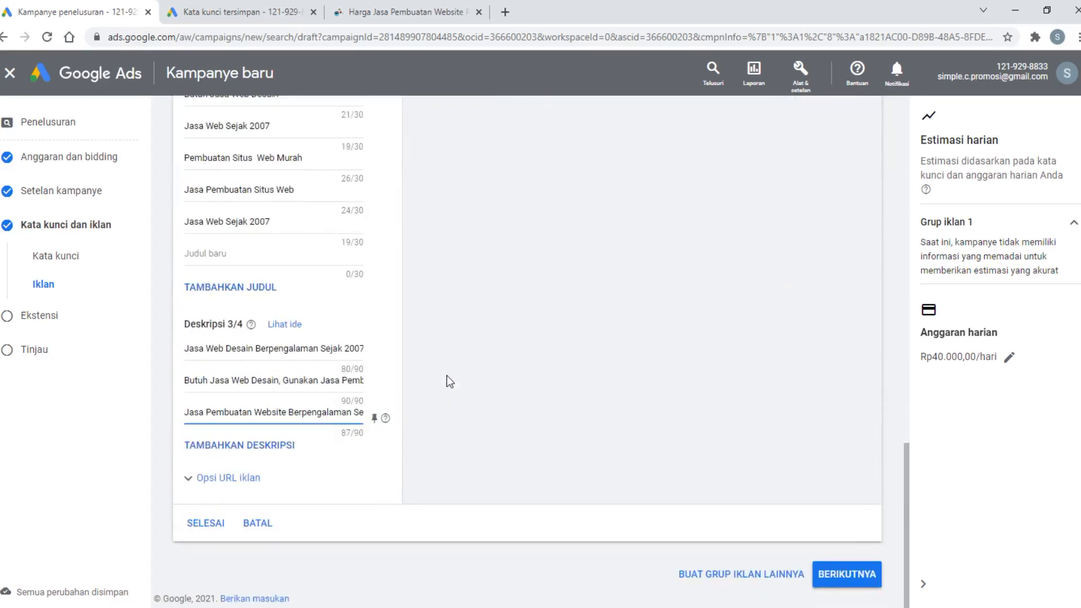
Step: Continue to the extensions and draft four sitelinks to the professional package page: Jasa Desain Website, Web Desaign Berpengalaman, Pembuatan Website Murah and Bikin Website Murah
{"action": "left_click", "coordinate": [837, 571]}
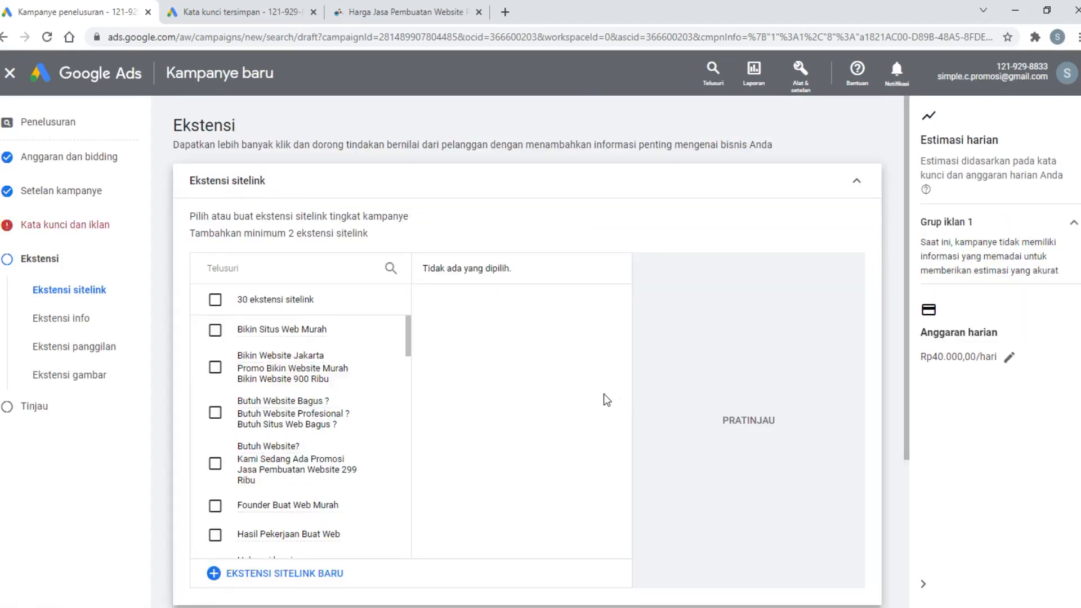
{"action": "scroll", "coordinate": [573, 383], "scroll_direction": "down", "scroll_amount": 3}
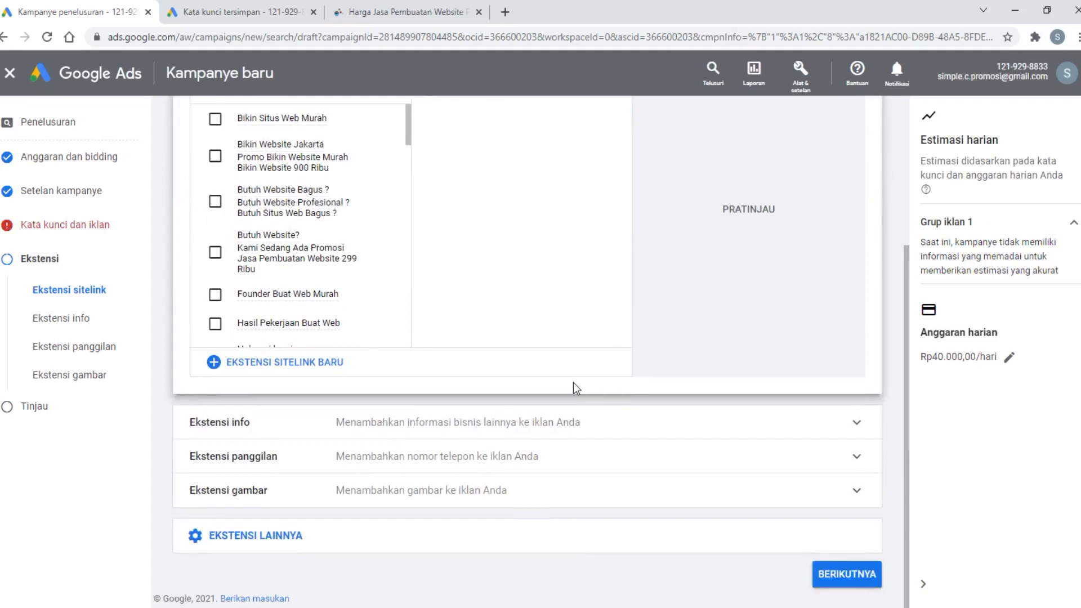
{"action": "scroll", "coordinate": [573, 383], "scroll_direction": "up", "scroll_amount": 1}
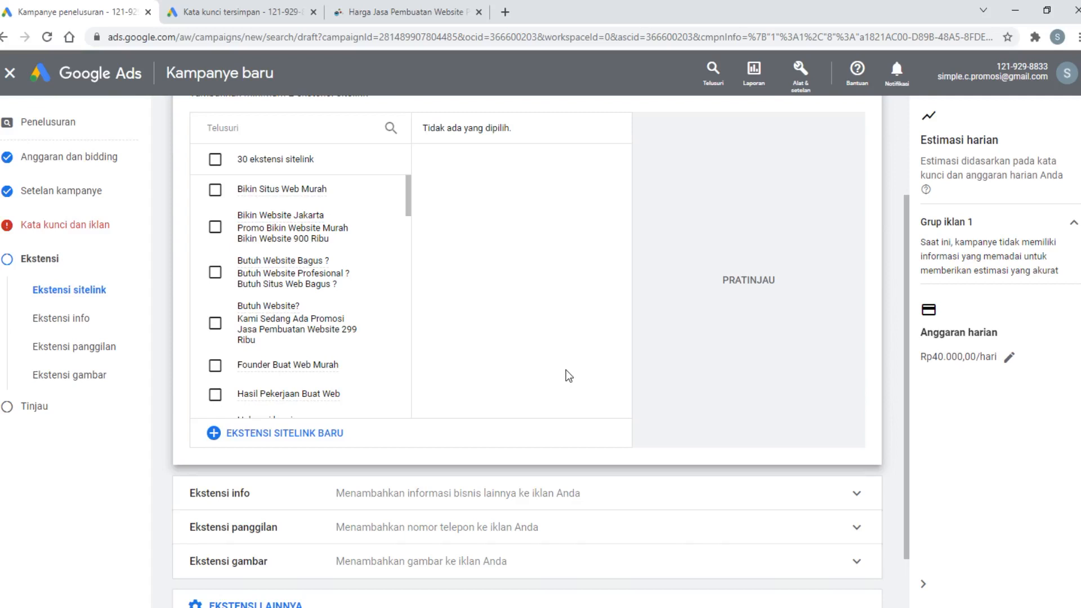
{"action": "left_click", "coordinate": [246, 437]}
{"action": "left_click", "coordinate": [276, 251]}
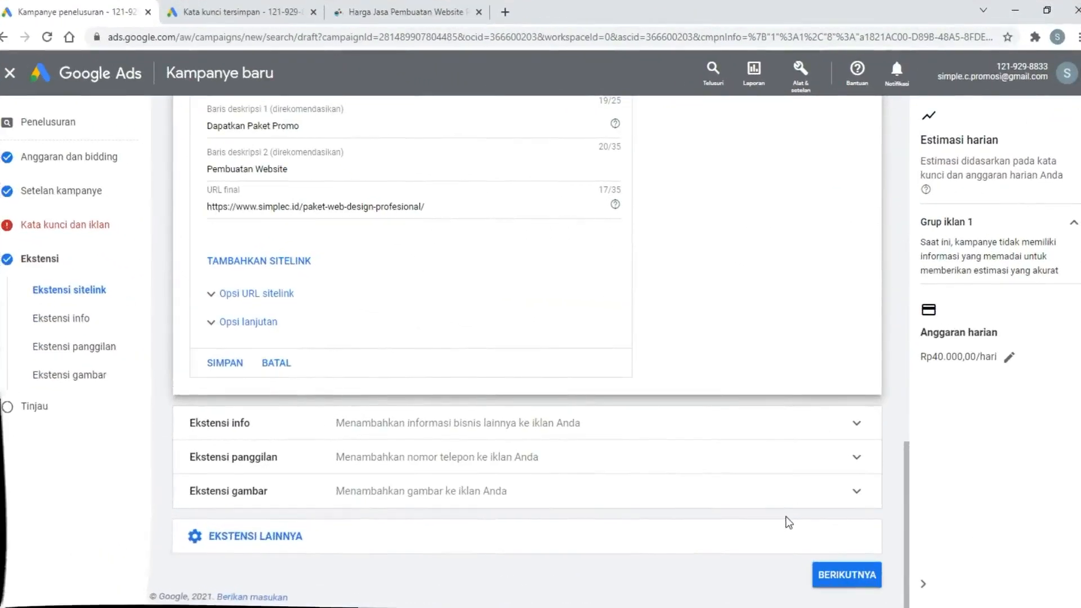
Step: Check the callout extensions without adding any, and select the saved phone number as the campaign's call extension
{"action": "left_click", "coordinate": [422, 425]}
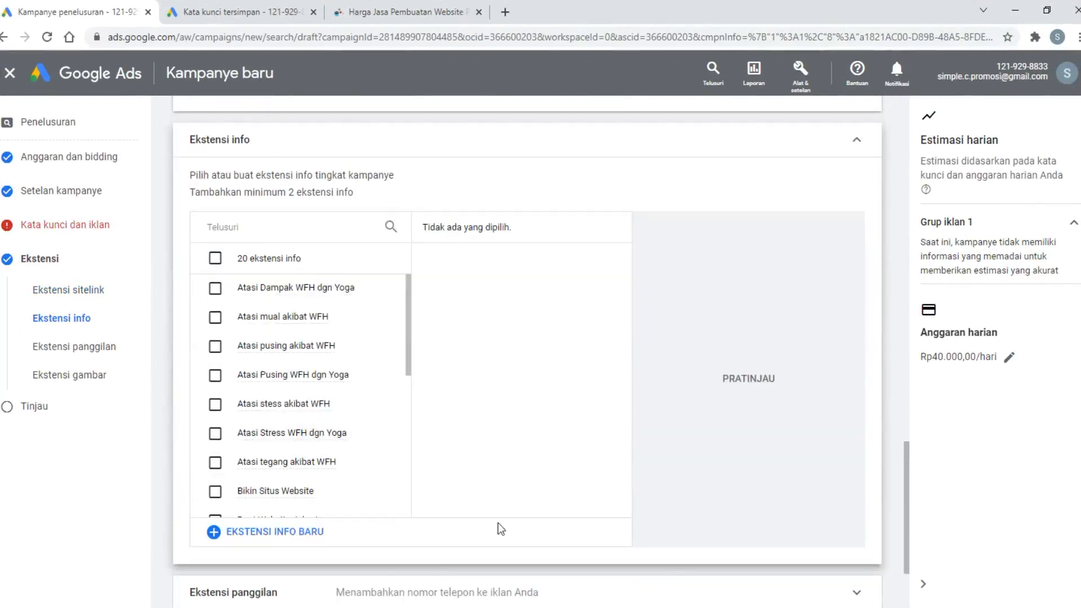
{"action": "left_click", "coordinate": [855, 144]}
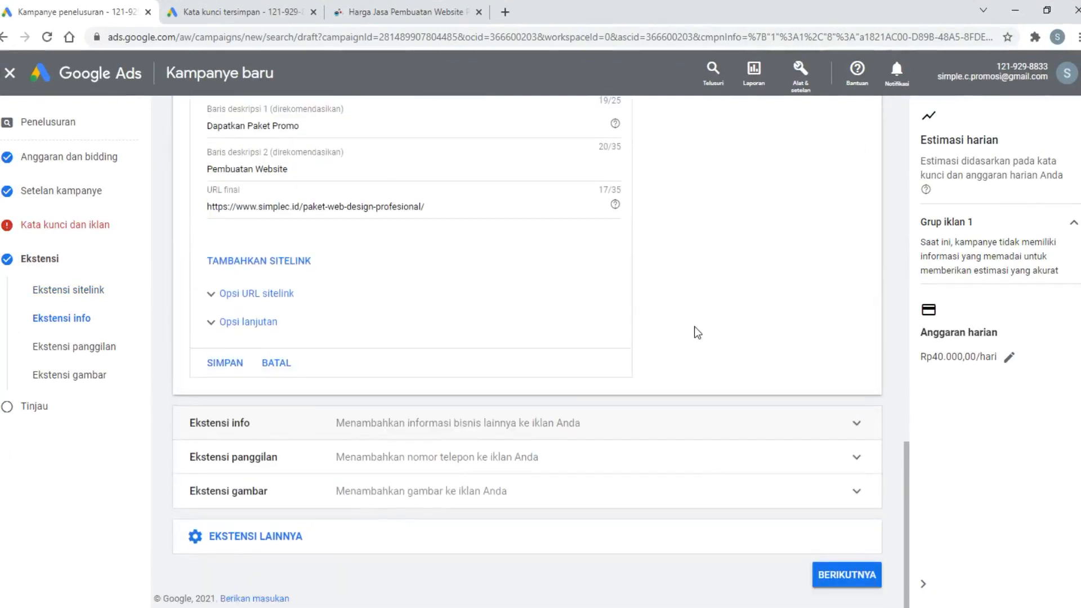
{"action": "left_click", "coordinate": [398, 458]}
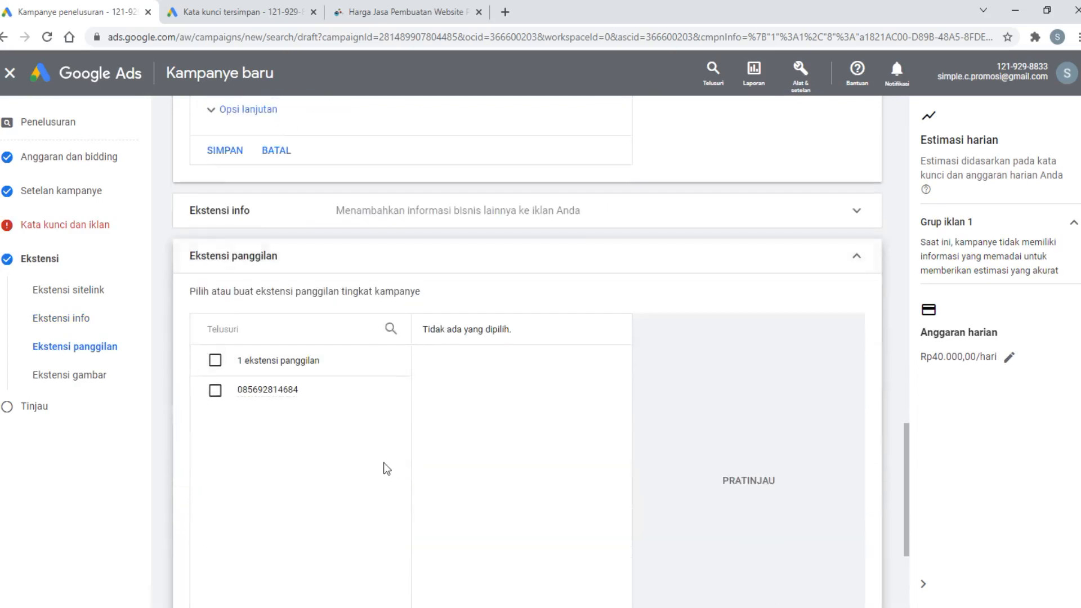
{"action": "left_click", "coordinate": [289, 394]}
{"action": "scroll", "coordinate": [544, 446], "scroll_direction": "down", "scroll_amount": 3}
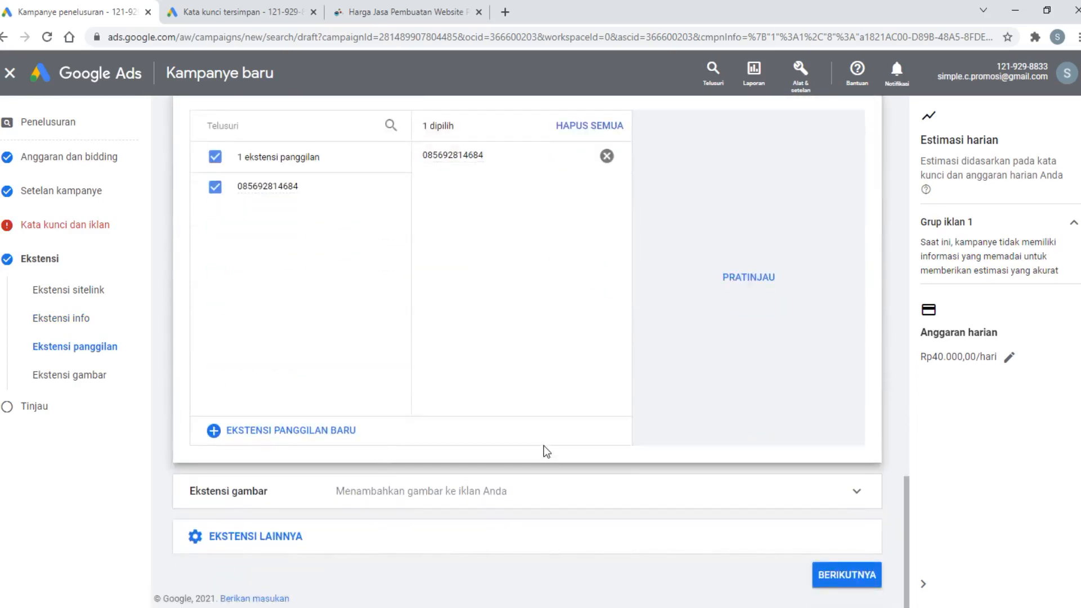
{"action": "scroll", "coordinate": [544, 446], "scroll_direction": "up", "scroll_amount": 1}
{"action": "scroll", "coordinate": [544, 445], "scroll_direction": "down", "scroll_amount": 1}
Step: Review the four drafted sitelinks with their description lines and final URLs, and save them to the campaign
{"action": "scroll", "coordinate": [309, 501], "scroll_direction": "up", "scroll_amount": 14}
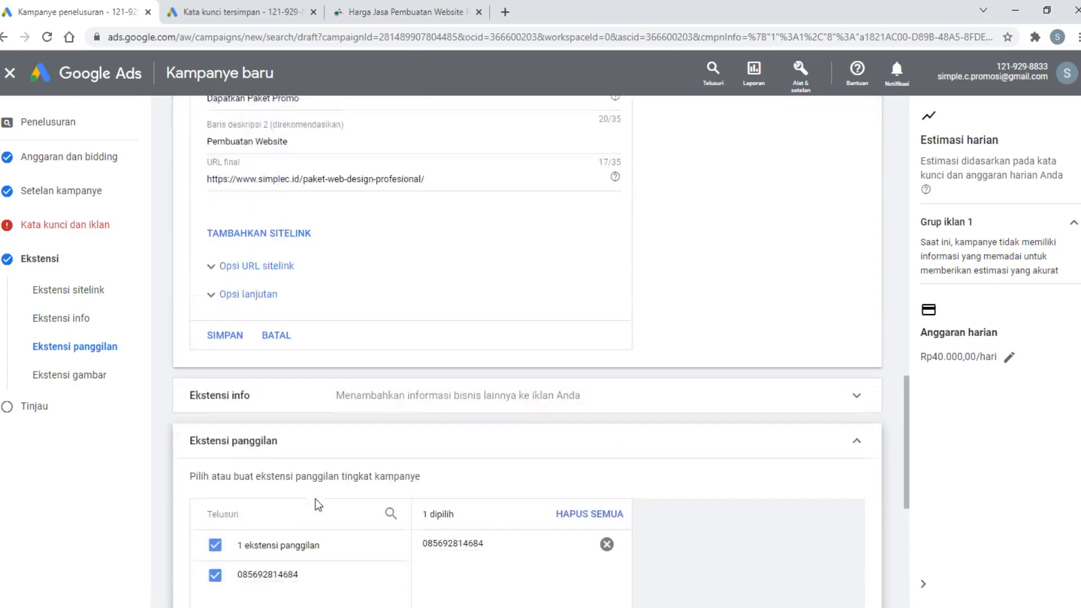
{"action": "scroll", "coordinate": [322, 501], "scroll_direction": "up", "scroll_amount": 10}
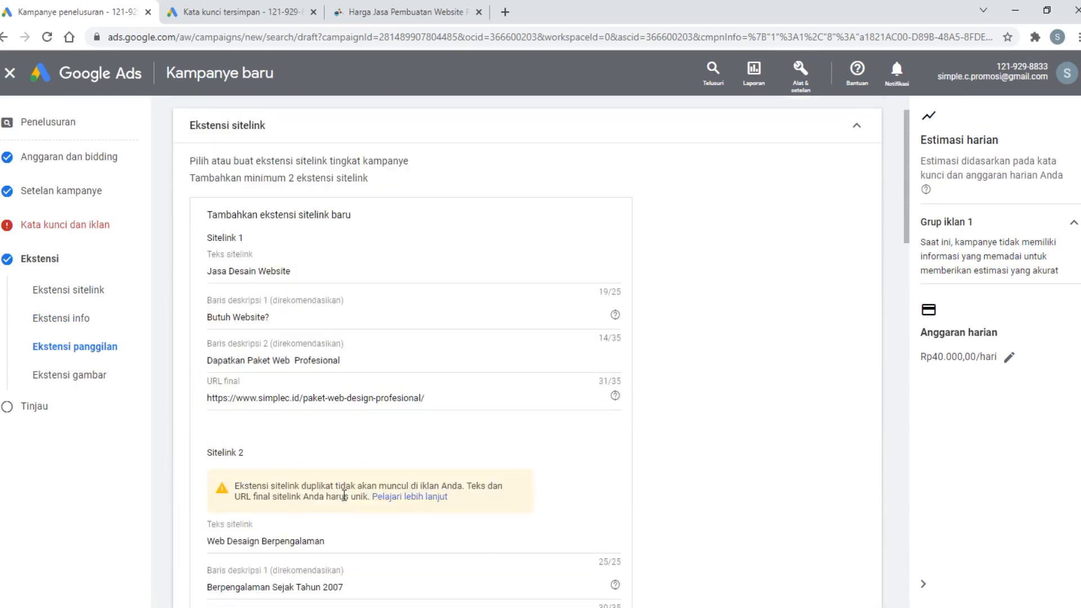
{"action": "scroll", "coordinate": [349, 495], "scroll_direction": "down", "scroll_amount": 7}
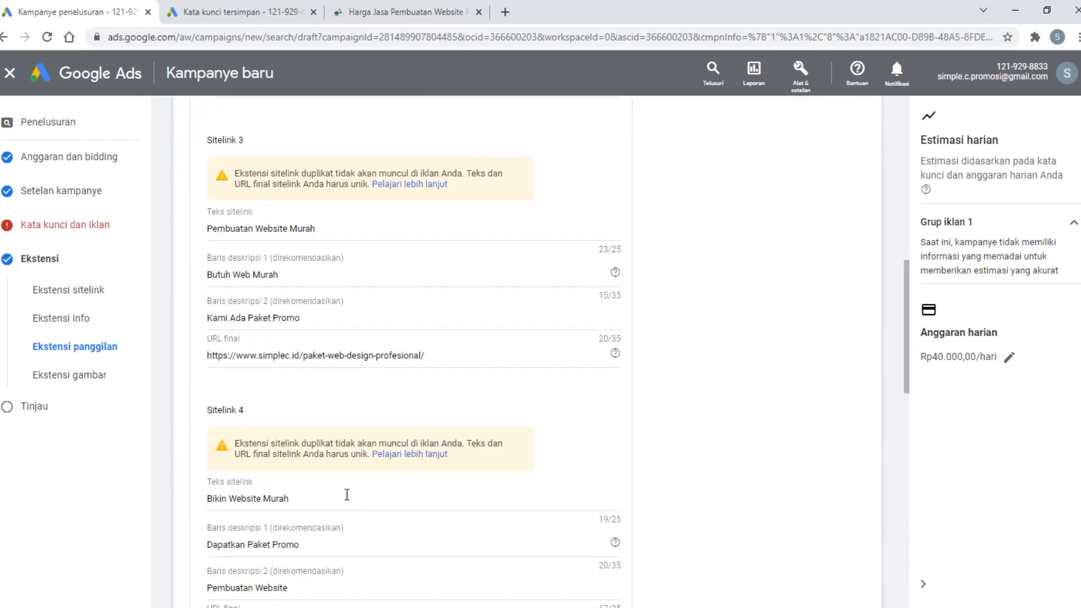
{"action": "scroll", "coordinate": [349, 494], "scroll_direction": "down", "scroll_amount": 8}
{"action": "scroll", "coordinate": [346, 489], "scroll_direction": "up", "scroll_amount": 4}
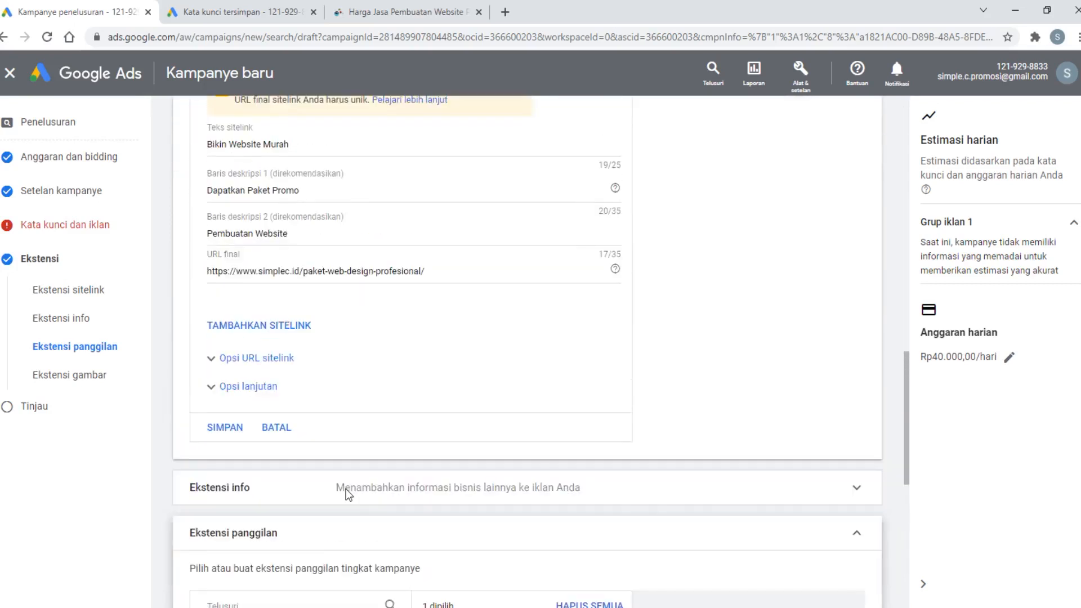
{"action": "left_click", "coordinate": [235, 427]}
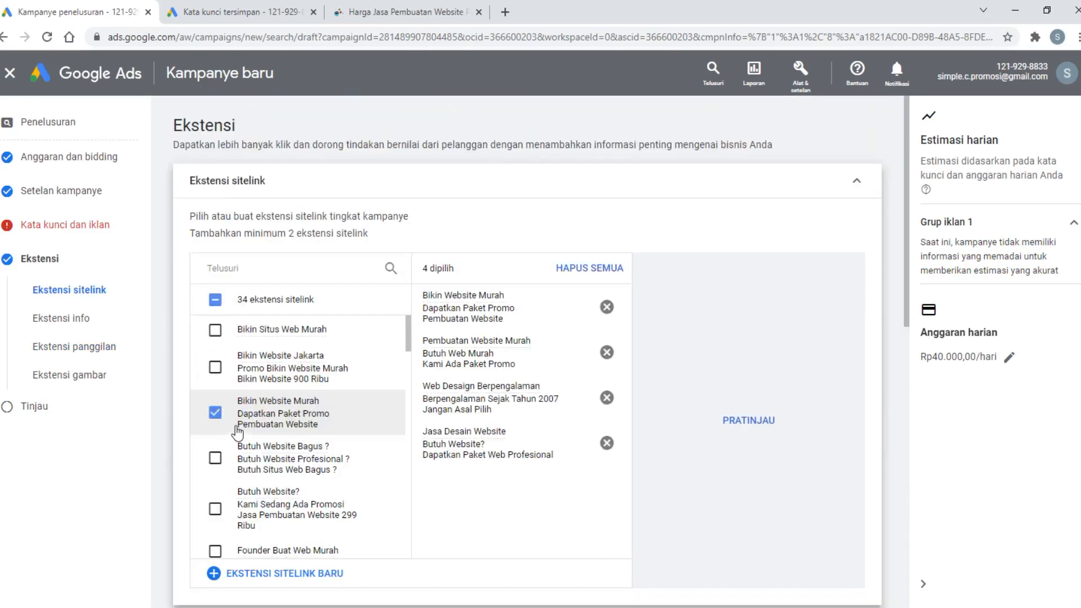
Step: Preview how the sitelink extensions and the call extension appear in the mobile ad, closing each preview
{"action": "left_click", "coordinate": [748, 424]}
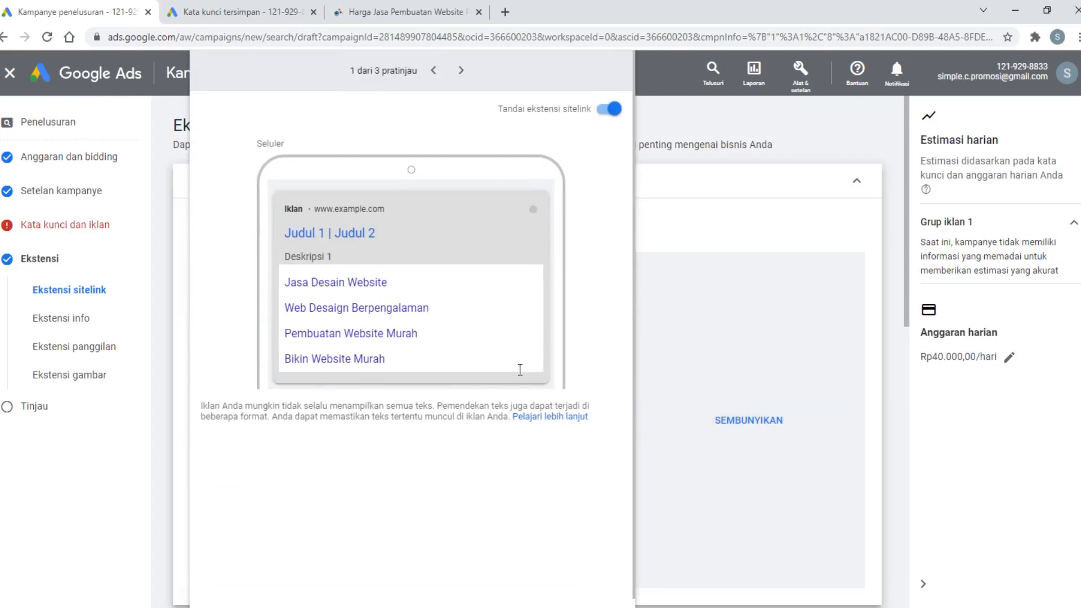
{"action": "left_click", "coordinate": [712, 280]}
{"action": "scroll", "coordinate": [606, 473], "scroll_direction": "down", "scroll_amount": 8}
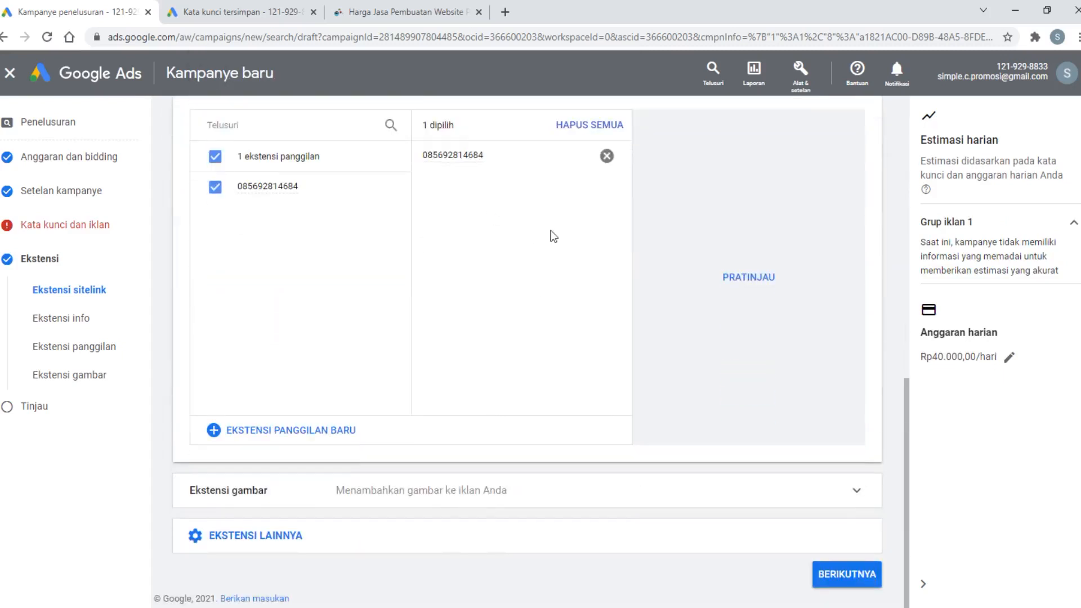
{"action": "left_click", "coordinate": [766, 274]}
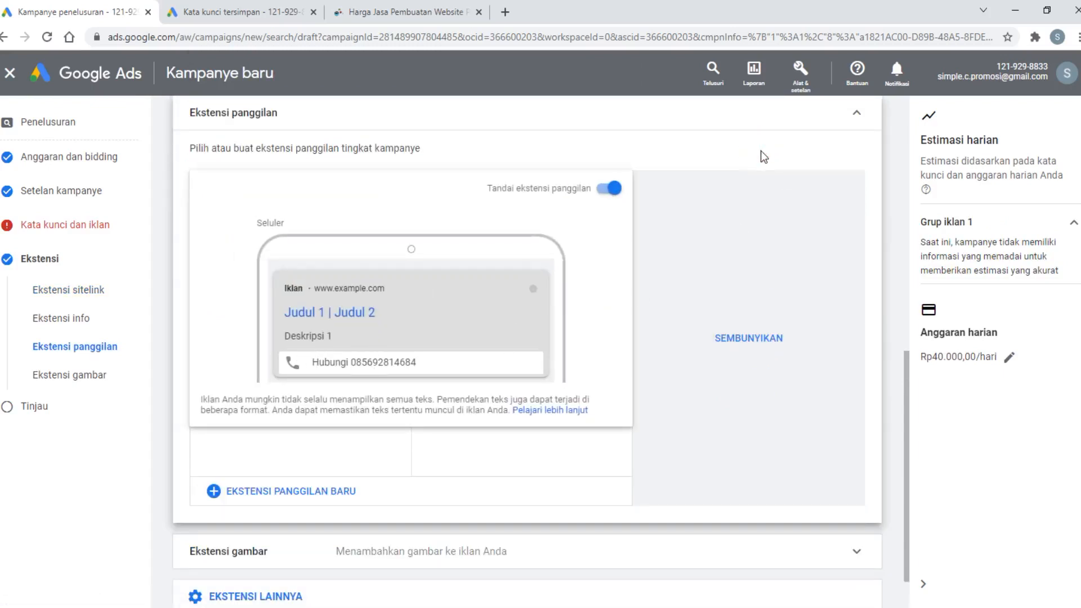
{"action": "scroll", "coordinate": [757, 401], "scroll_direction": "down", "scroll_amount": 2}
{"action": "scroll", "coordinate": [757, 401], "scroll_direction": "up", "scroll_amount": 2}
{"action": "scroll", "coordinate": [757, 400], "scroll_direction": "down", "scroll_amount": 2}
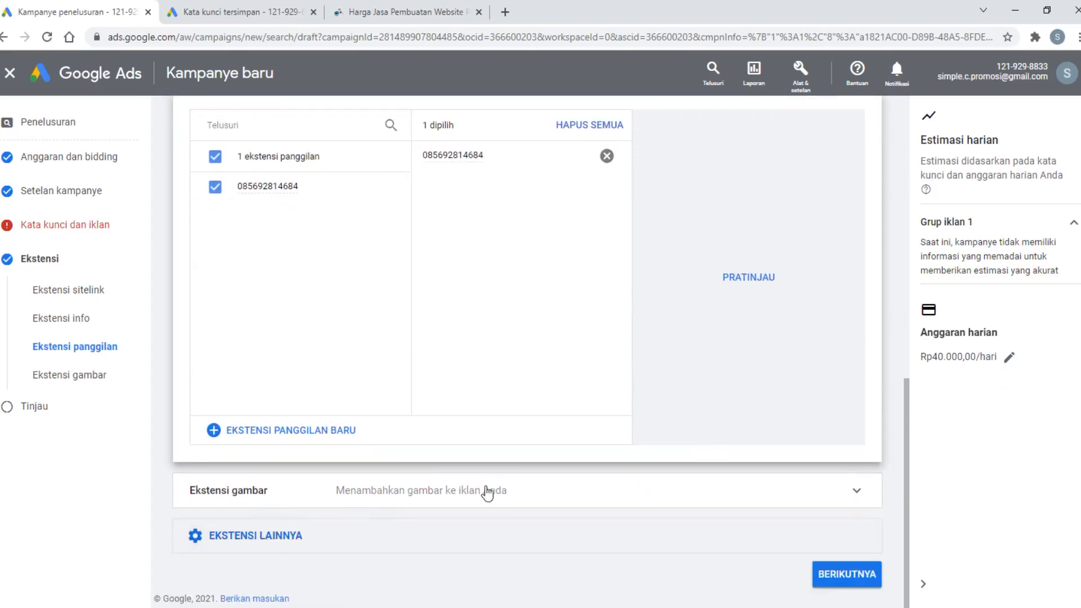
Step: Continue past the additional extension types to the campaign review, and open the ad flagged with a problem for fixing
{"action": "scroll", "coordinate": [515, 485], "scroll_direction": "down", "scroll_amount": 3}
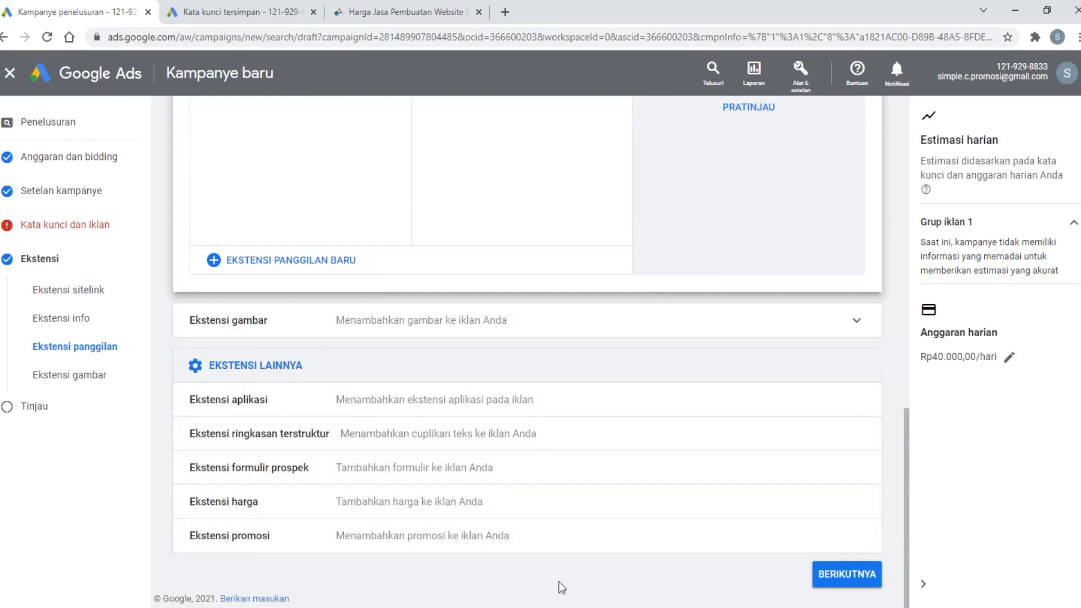
{"action": "left_click", "coordinate": [835, 579]}
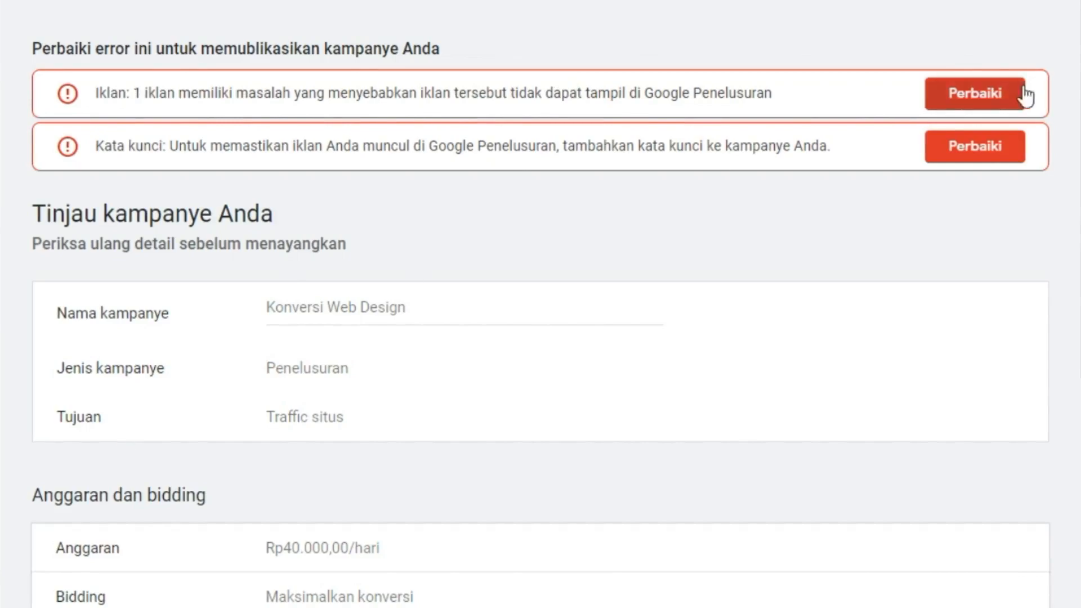
{"action": "left_click", "coordinate": [1002, 95]}
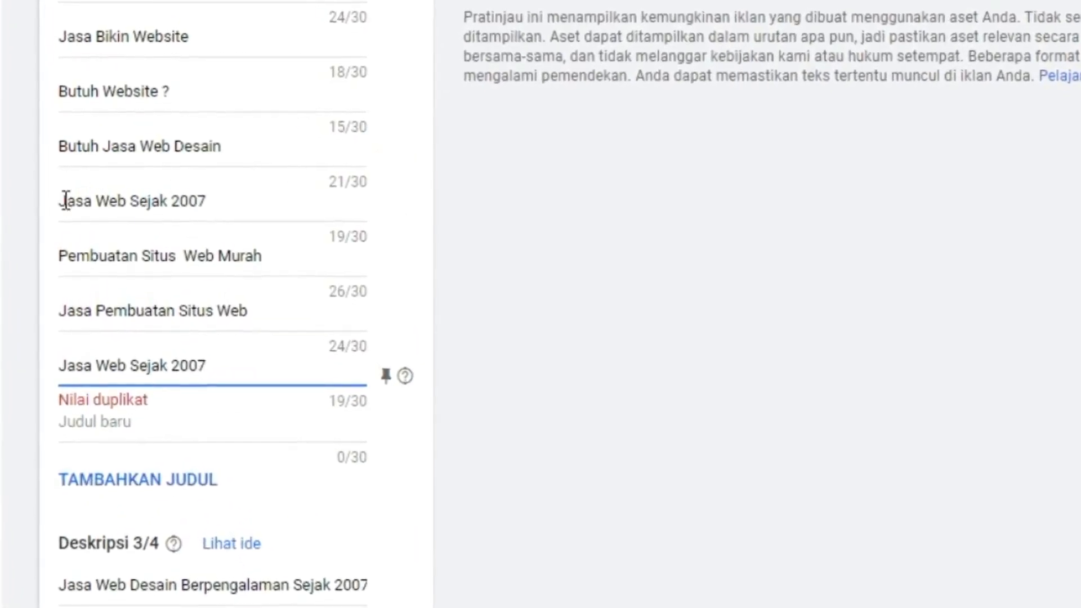
Step: Replace the ad's duplicate last headline with "Sudah Berpengalaman 2007"
{"action": "left_click_drag", "start_coordinate": [173, 372], "coordinate": [46, 363]}
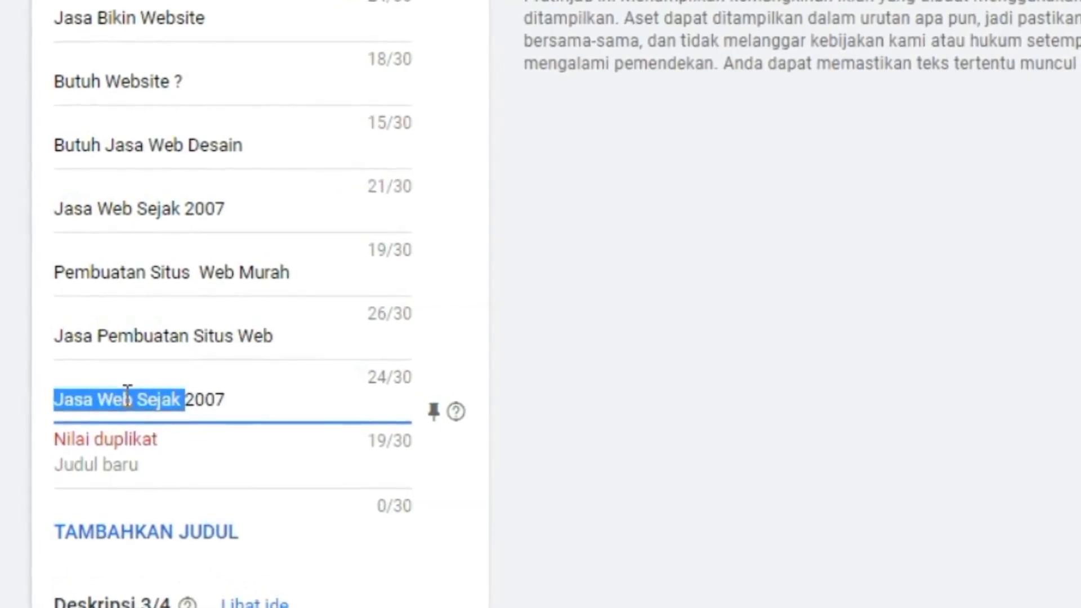
{"action": "type", "text": "S"}
{"action": "type", "text": "udah Berpen"}
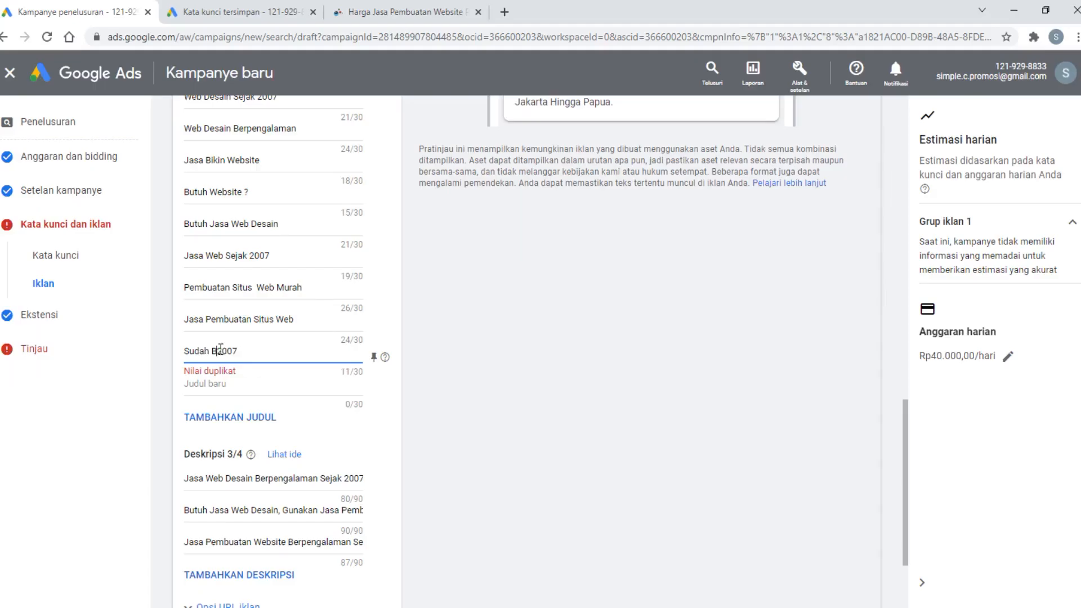
{"action": "type", "text": "galaman"}
{"action": "left_click", "coordinate": [488, 362]}
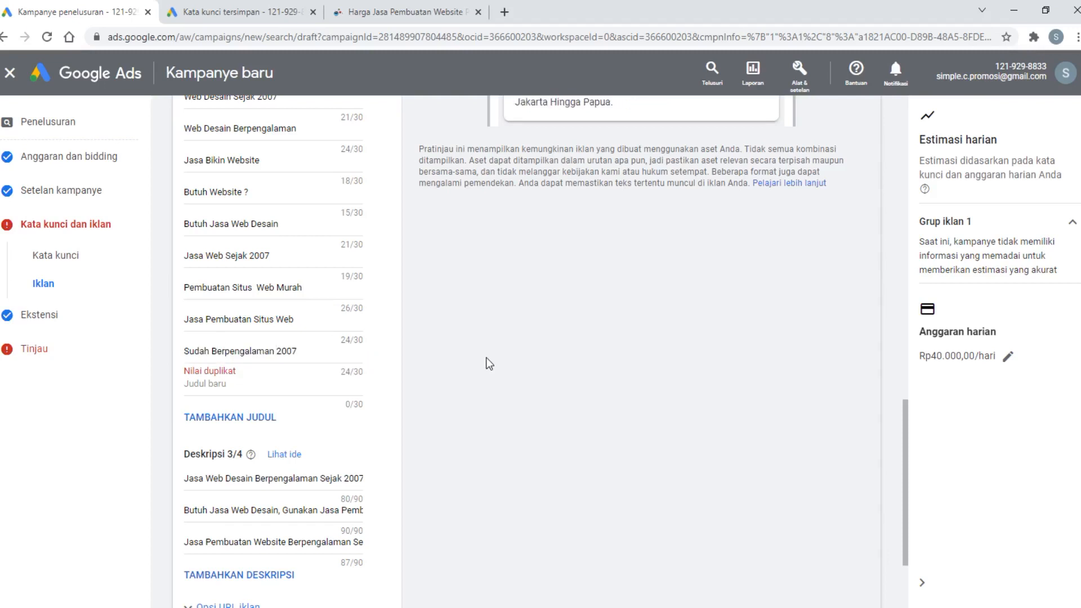
Step: Continue from the corrected ad past the campaign extensions to the campaign review
{"action": "scroll", "coordinate": [487, 360], "scroll_direction": "down", "scroll_amount": 3}
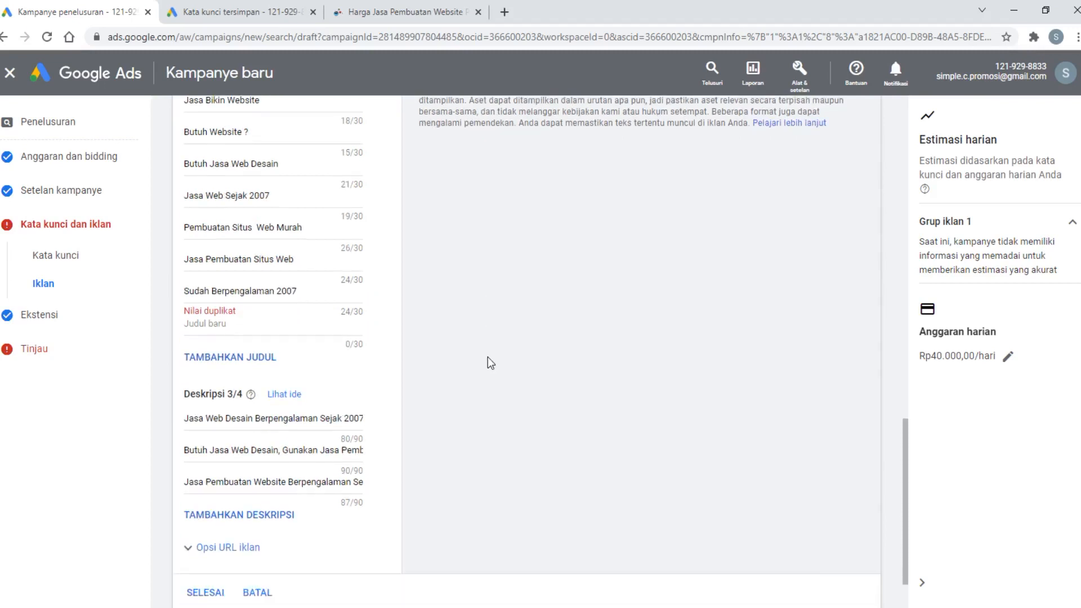
{"action": "left_click", "coordinate": [847, 573]}
{"action": "scroll", "coordinate": [769, 502], "scroll_direction": "down", "scroll_amount": 2}
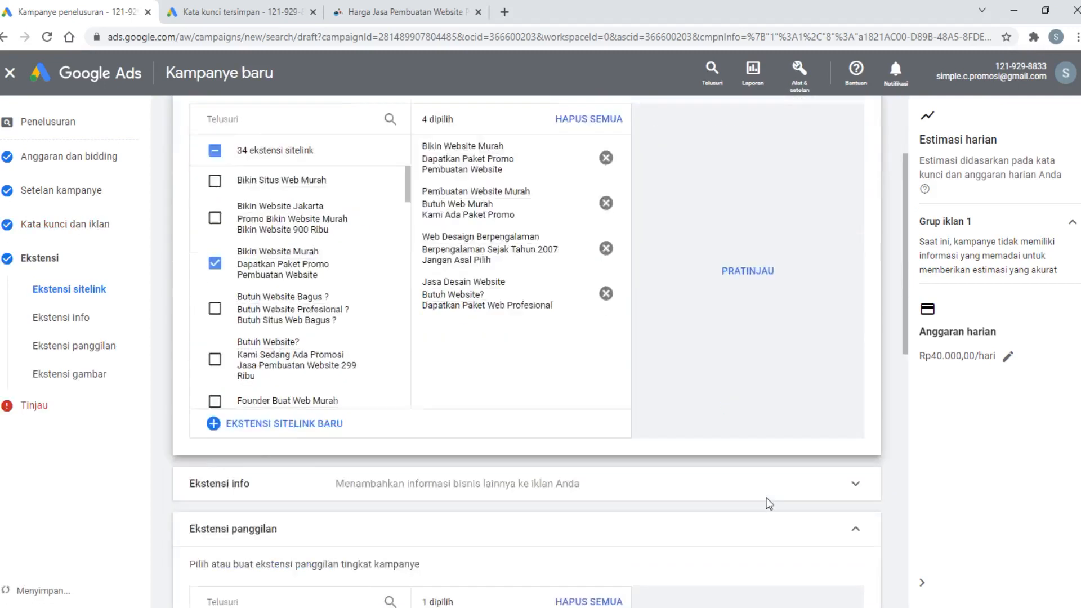
{"action": "scroll", "coordinate": [768, 503], "scroll_direction": "down", "scroll_amount": 10}
{"action": "left_click", "coordinate": [843, 580]}
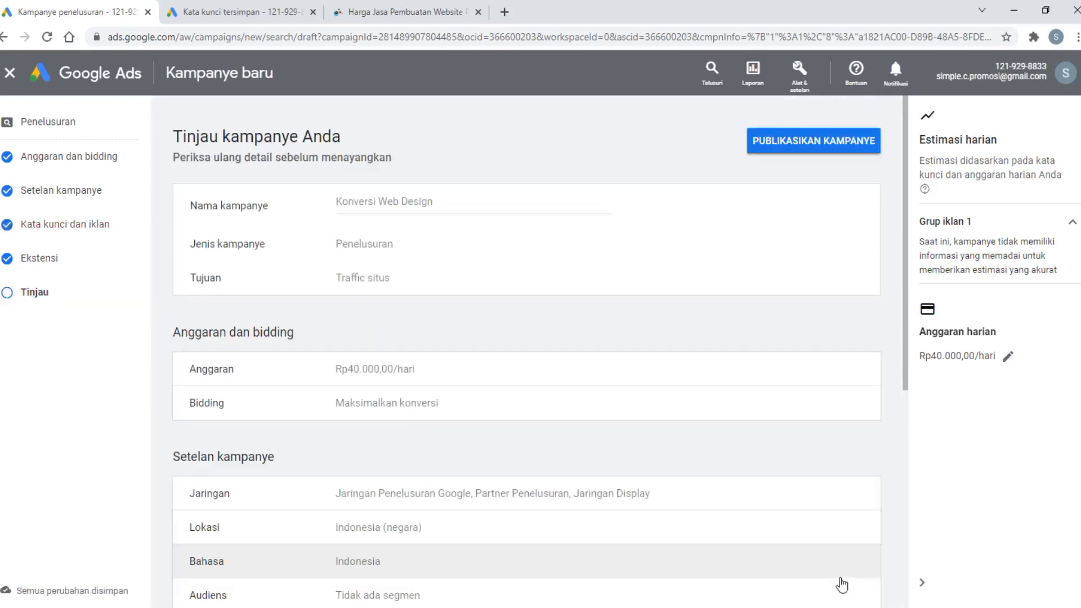
Step: Check the campaign's settings, keywords, ad and extensions in the review summary, and publish the campaign
{"action": "scroll", "coordinate": [478, 379], "scroll_direction": "down", "scroll_amount": 5}
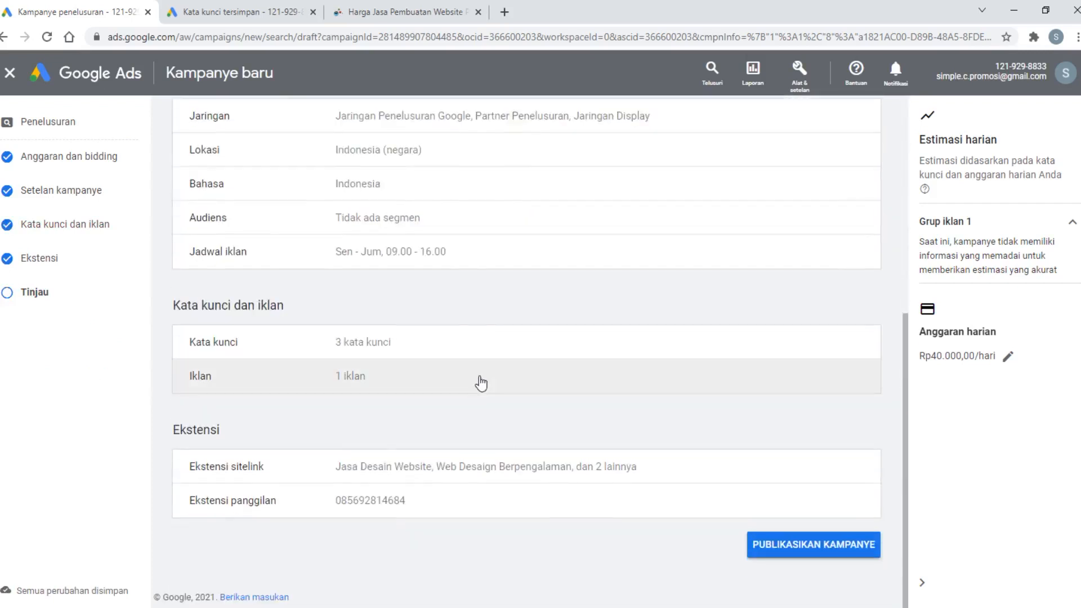
{"action": "scroll", "coordinate": [479, 382], "scroll_direction": "up", "scroll_amount": 5}
{"action": "scroll", "coordinate": [481, 383], "scroll_direction": "up", "scroll_amount": 1}
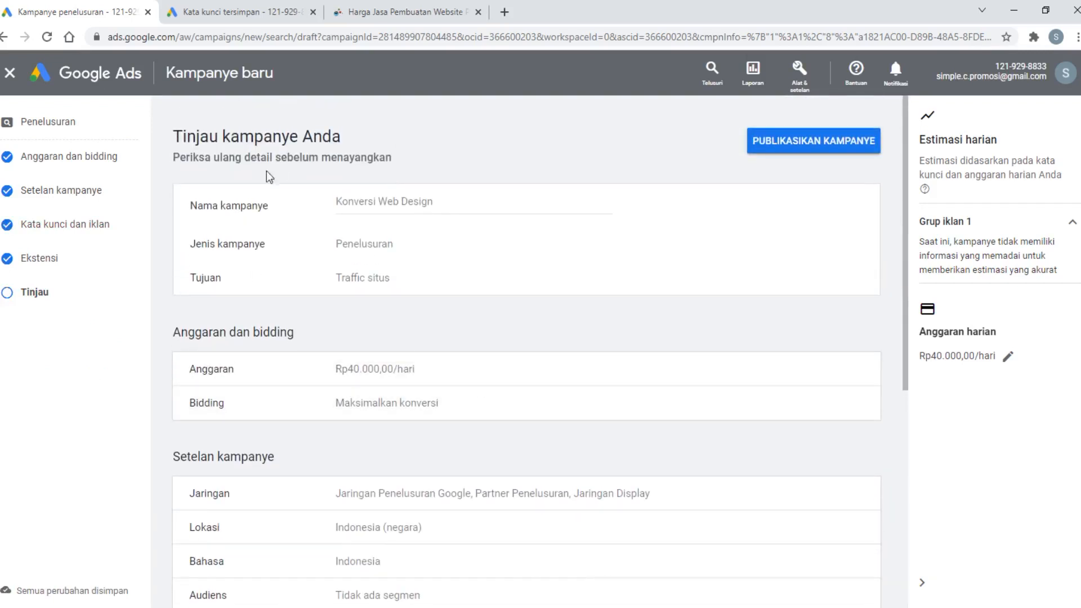
{"action": "left_click", "coordinate": [765, 143]}
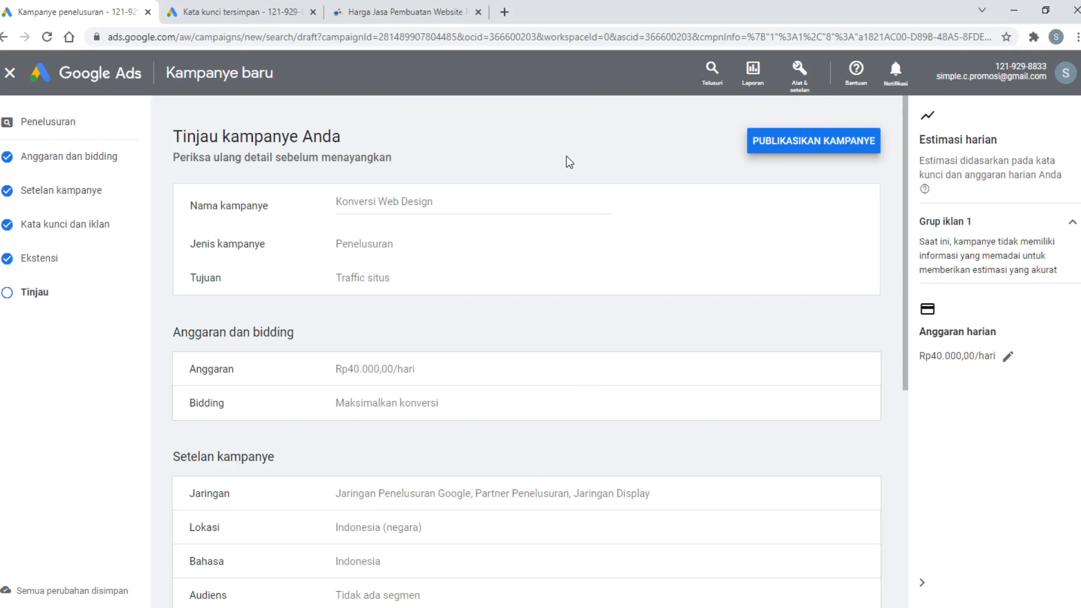
{"action": "left_click", "coordinate": [828, 141]}
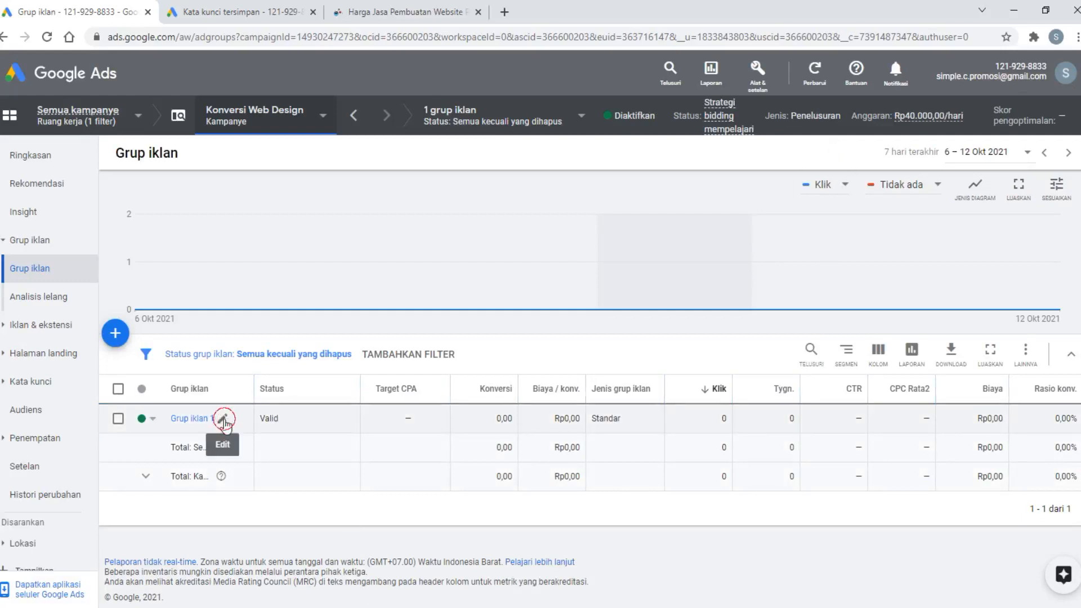
Step: Rename the published campaign's ad group as Iklan Global and save the name
{"action": "left_click", "coordinate": [223, 418]}
{"action": "left_click_drag", "start_coordinate": [234, 431], "coordinate": [155, 445]}
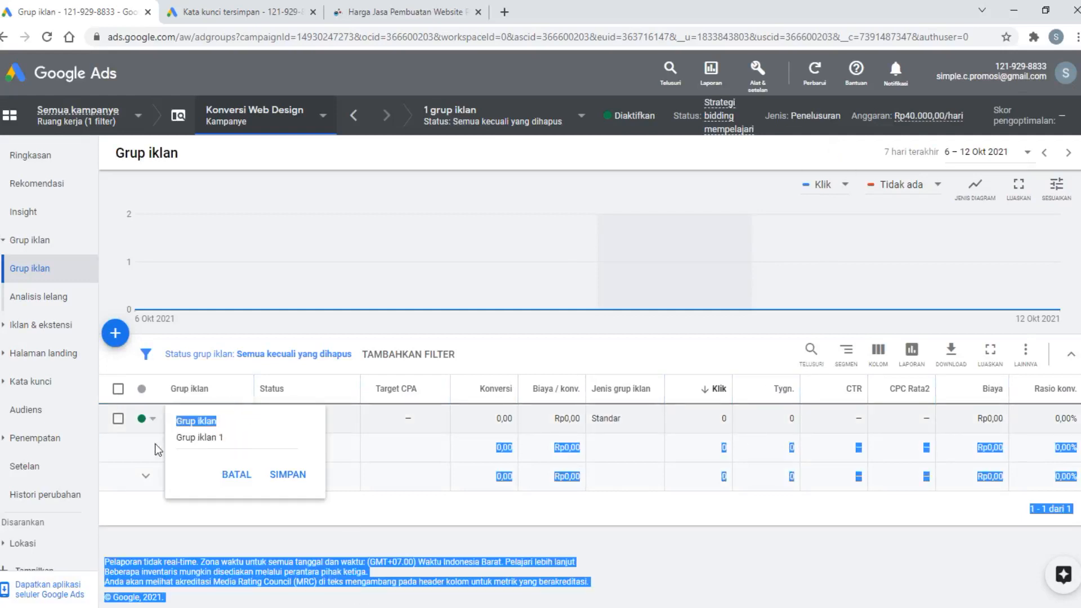
{"action": "left_click", "coordinate": [235, 437]}
{"action": "left_click_drag", "start_coordinate": [239, 437], "coordinate": [162, 440]}
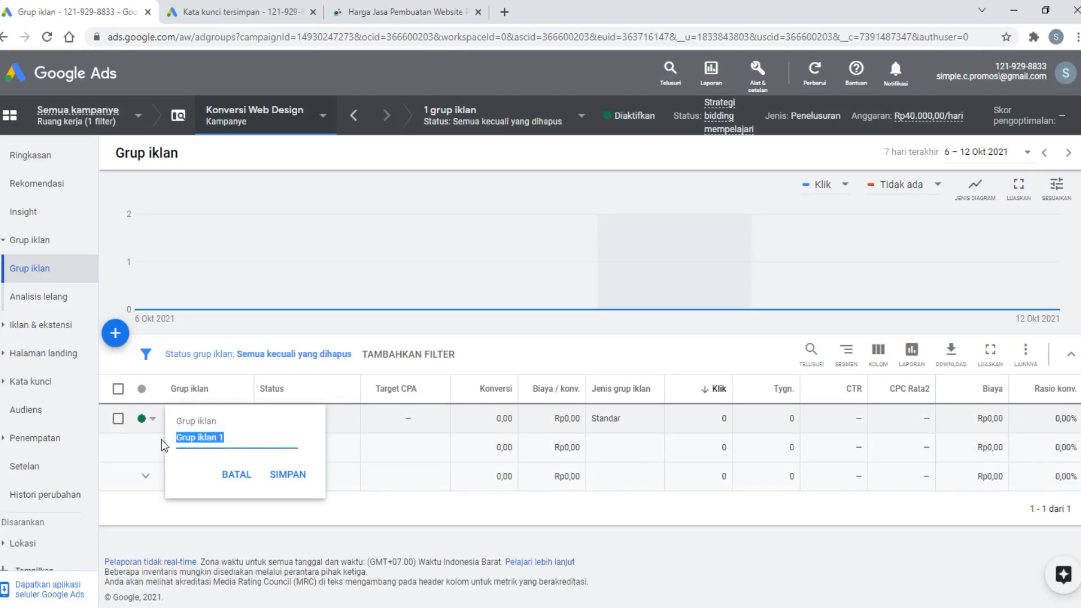
{"action": "type", "text": "Iklan Global"}
{"action": "left_click", "coordinate": [286, 475]}
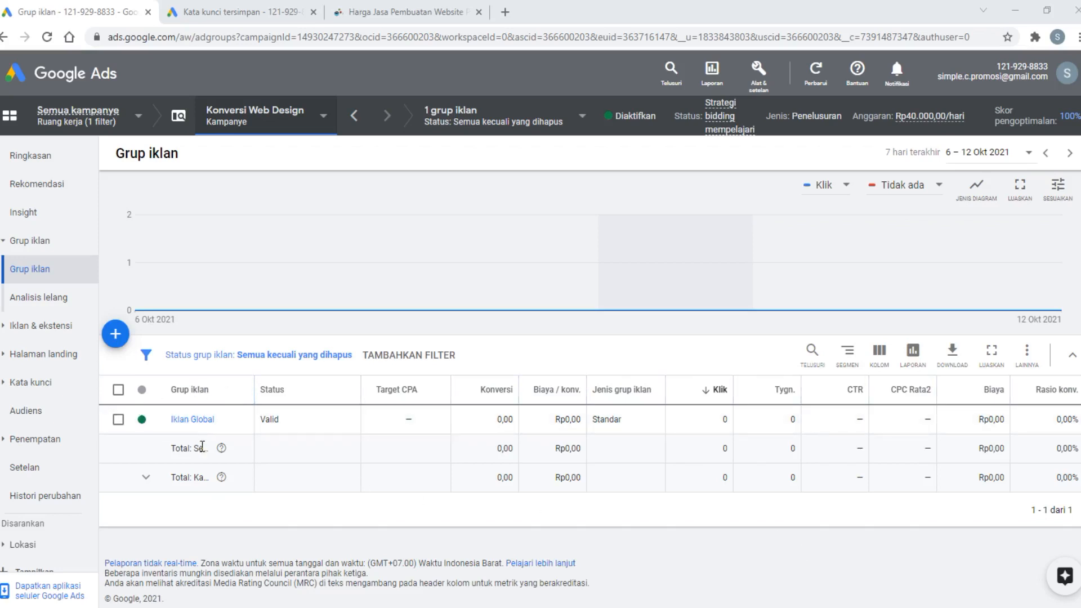
Step: Start a second standard ad group in the campaign and name it Iklan Lokal
{"action": "left_click", "coordinate": [120, 337]}
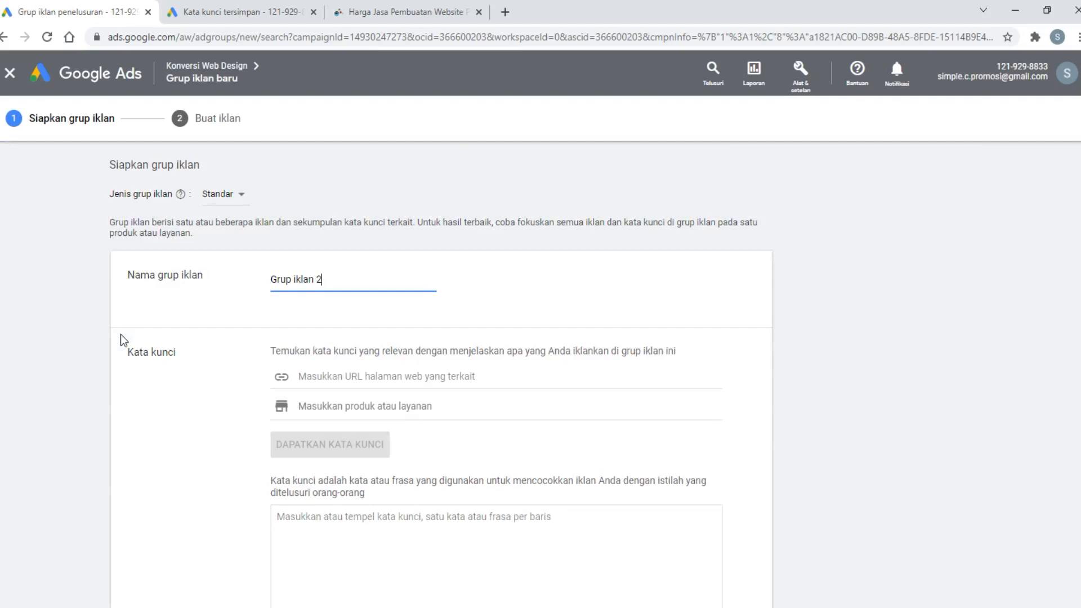
{"action": "left_click", "coordinate": [346, 276]}
{"action": "left_click_drag", "start_coordinate": [293, 279], "coordinate": [267, 285]}
{"action": "key", "text": "BackSpace"}
{"action": "type", "text": "Iklan Lokal"}
Step: Copy the keyword "jasa bikin website jakarta" from the saved keyword plan into the Iklan Lokal keyword list
{"action": "scroll", "coordinate": [386, 405], "scroll_direction": "down", "scroll_amount": 3}
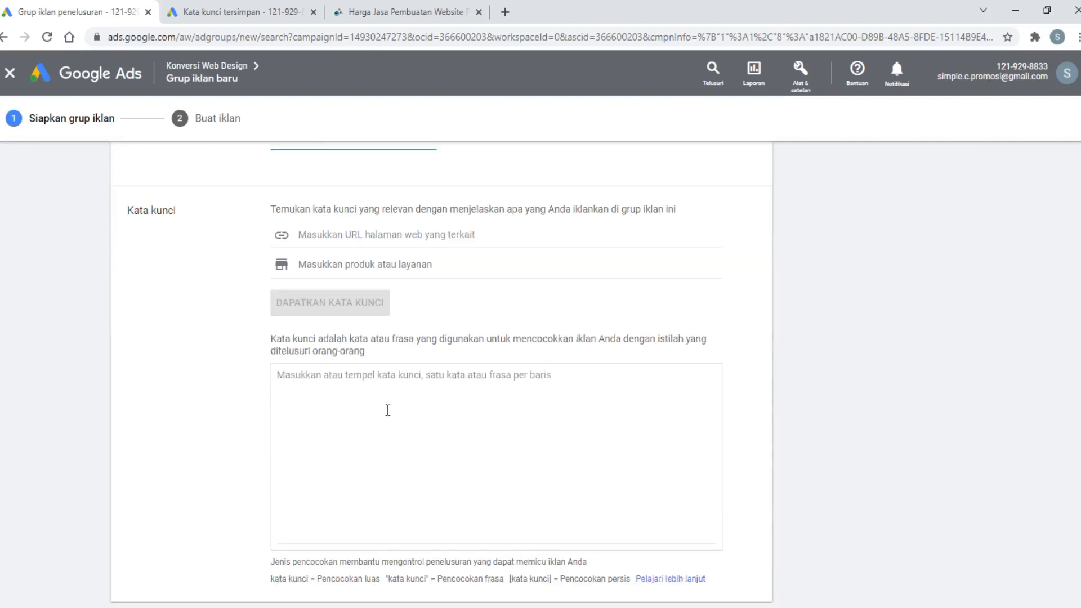
{"action": "key", "text": "ctrl+Tab"}
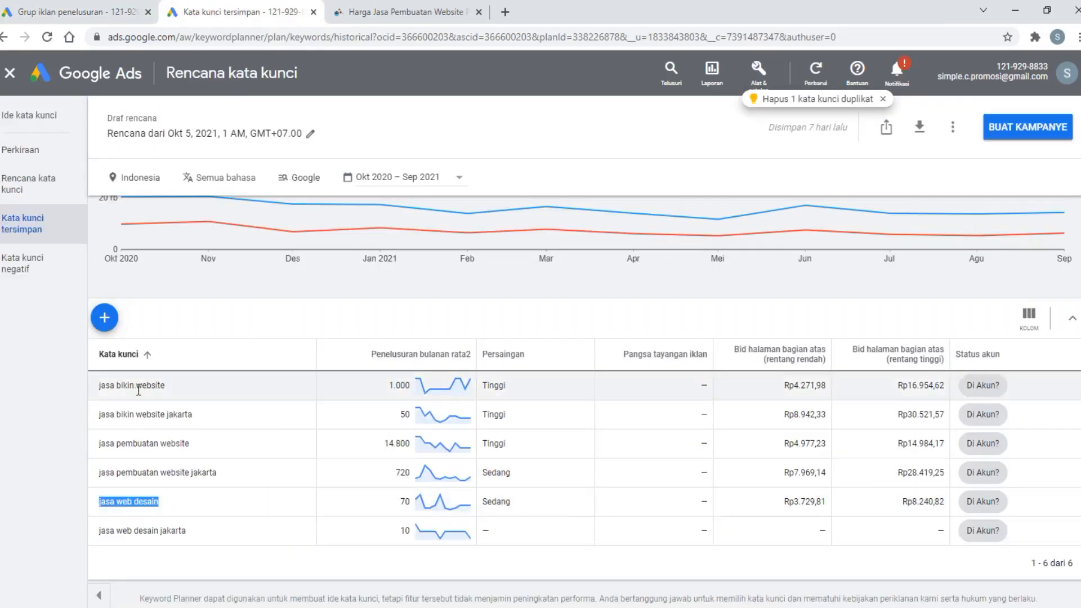
{"action": "left_click", "coordinate": [54, 414]}
{"action": "left_click_drag", "start_coordinate": [194, 414], "coordinate": [100, 417]}
{"action": "key", "text": "ctrl+c"}
{"action": "right_click", "coordinate": [100, 416]}
{"action": "left_click", "coordinate": [121, 425]}
{"action": "key", "text": "ctrl+shift+Tab"}
{"action": "key", "text": "ctrl+v"}
Step: Add the plan's keywords "jasa pembuatan website jakarta" and "jasa web desain jakarta" to the ad group's keyword list
{"action": "left_click_drag", "start_coordinate": [218, 472], "coordinate": [100, 473]}
{"action": "right_click", "coordinate": [101, 473]}
{"action": "left_click", "coordinate": [122, 488]}
{"action": "type", "text": "jasa pembuatan website jakarta"}
{"action": "left_click_drag", "start_coordinate": [187, 530], "coordinate": [100, 530]}
{"action": "right_click", "coordinate": [101, 531]}
{"action": "left_click", "coordinate": [135, 427]}
{"action": "type", "text": "jasa web desain jakarta"}
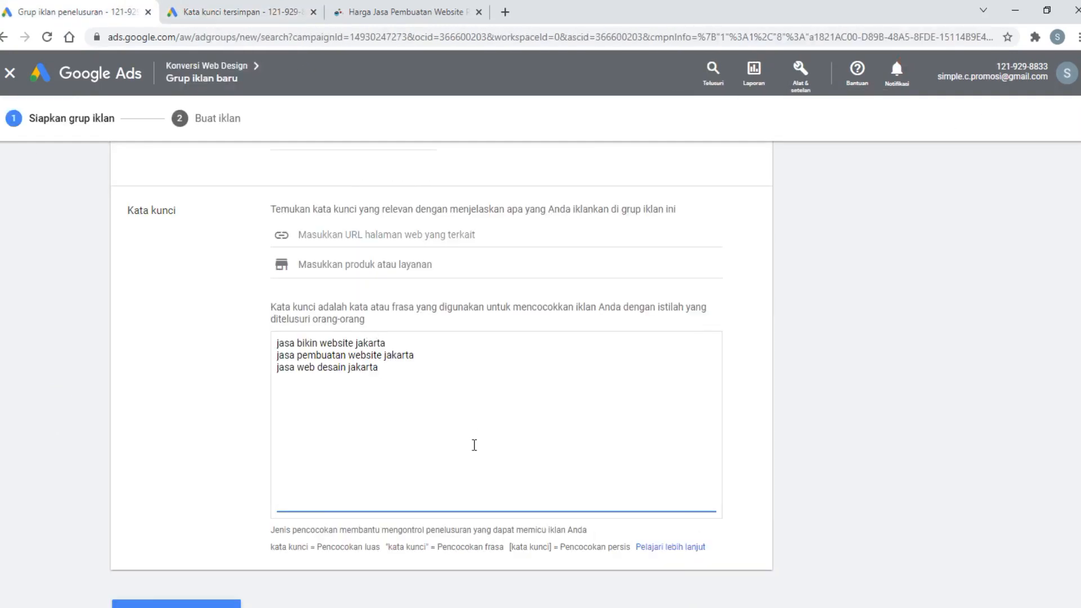
Step: Enclose the three Jakarta keywords in square brackets for exact match, and continue to ad creation
{"action": "left_click", "coordinate": [280, 344]}
{"action": "type", "text": "["}
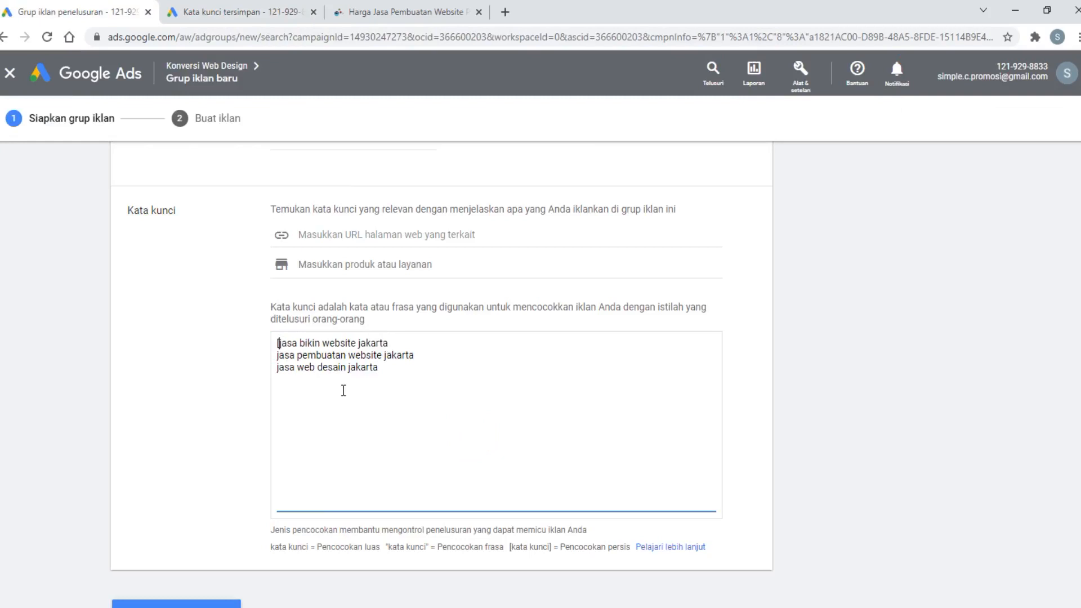
{"action": "left_click", "coordinate": [401, 344]}
{"action": "left_click", "coordinate": [280, 359]}
{"action": "type", "text": "["}
{"action": "left_click", "coordinate": [279, 369]}
{"action": "type", "text": "["}
{"action": "left_click", "coordinate": [407, 371]}
{"action": "type", "text": "]"}
{"action": "scroll", "coordinate": [424, 367], "scroll_direction": "down", "scroll_amount": 1}
{"action": "scroll", "coordinate": [424, 367], "scroll_direction": "up", "scroll_amount": 1}
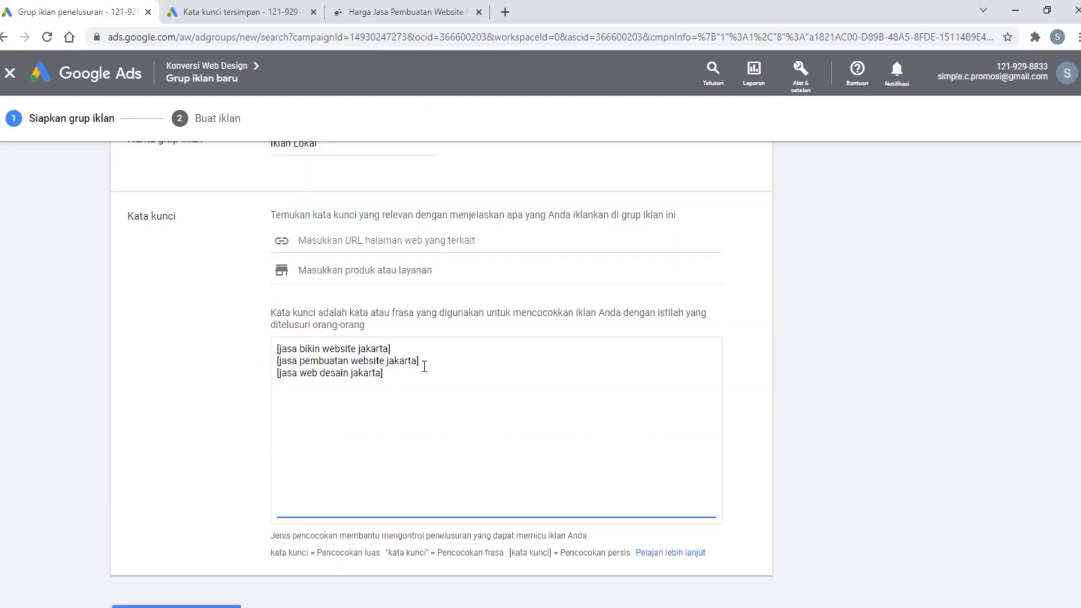
{"action": "scroll", "coordinate": [425, 367], "scroll_direction": "down", "scroll_amount": 1}
{"action": "left_click", "coordinate": [126, 552]}
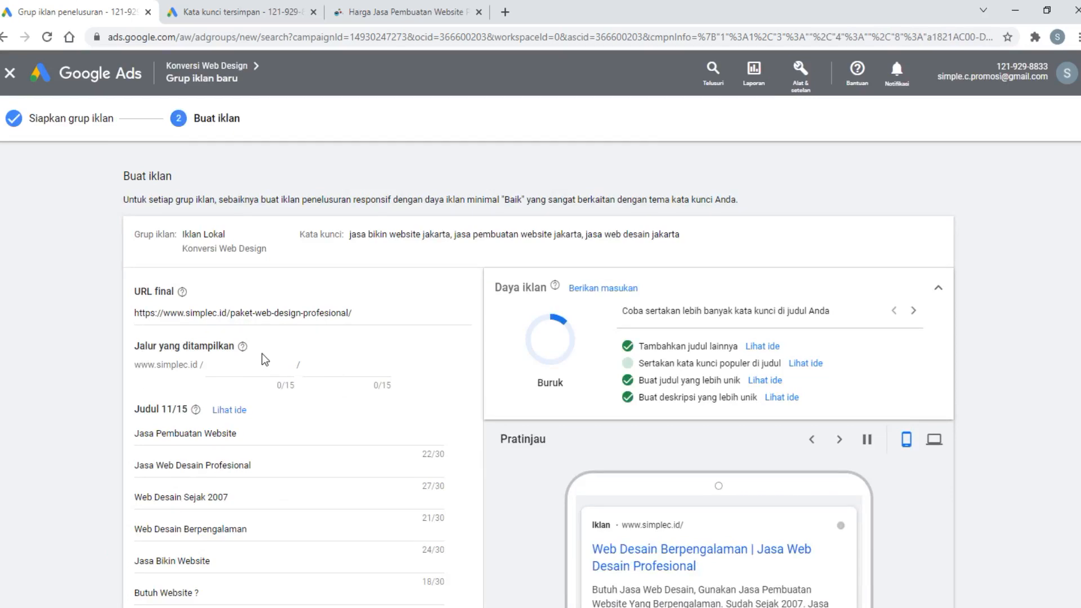
Step: Review the Iklan Lokal ad's headlines, descriptions, ad strength and campaign extensions, and save the ad
{"action": "scroll", "coordinate": [262, 354], "scroll_direction": "down", "scroll_amount": 10}
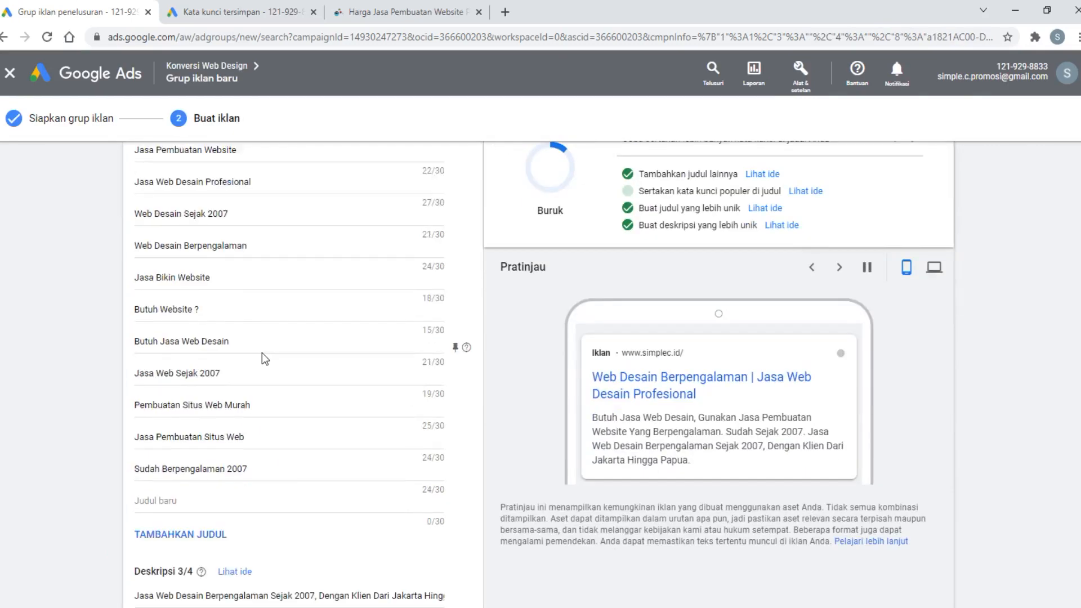
{"action": "scroll", "coordinate": [262, 354], "scroll_direction": "up", "scroll_amount": 10}
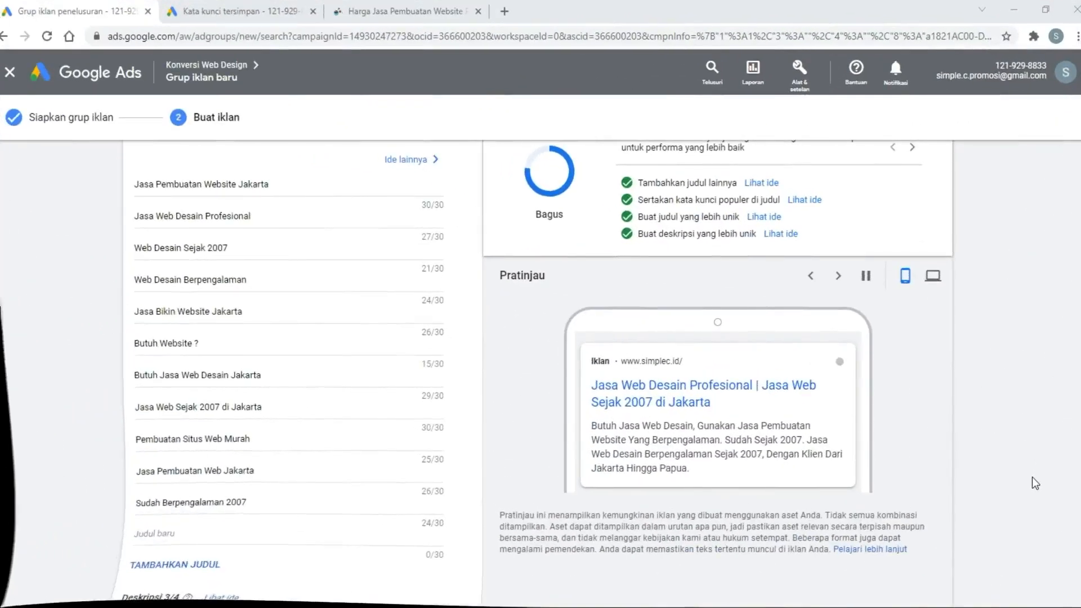
{"action": "scroll", "coordinate": [1032, 478], "scroll_direction": "up", "scroll_amount": 3}
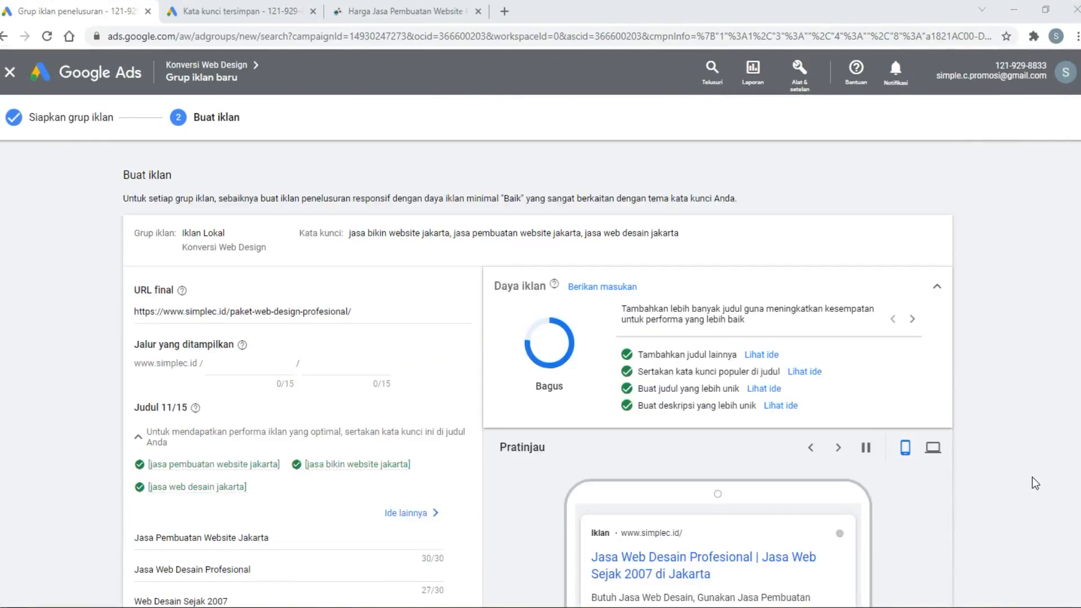
{"action": "scroll", "coordinate": [1032, 477], "scroll_direction": "down", "scroll_amount": 3}
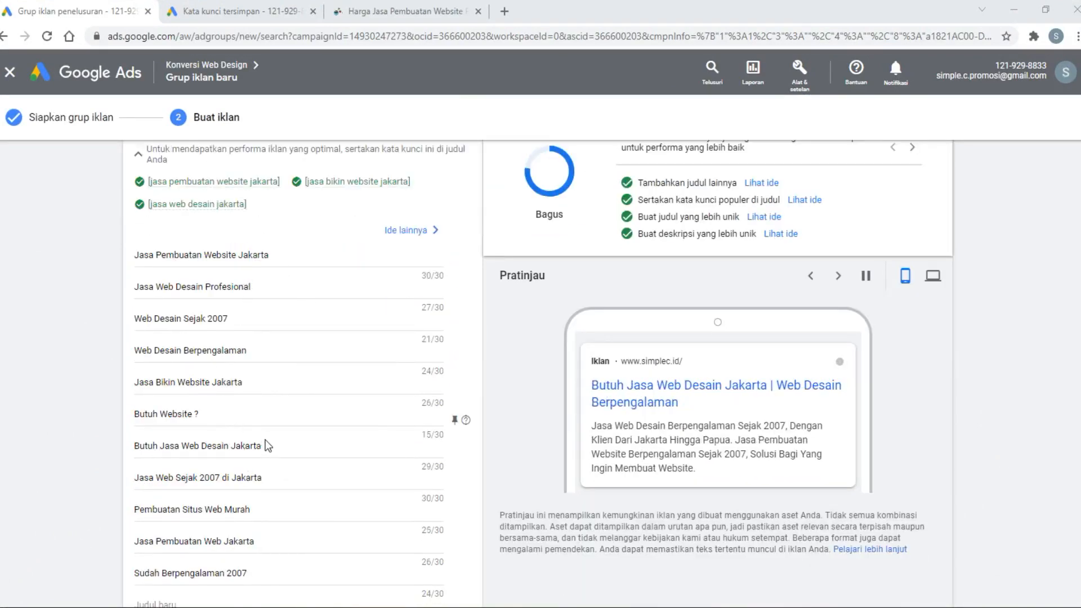
{"action": "scroll", "coordinate": [268, 445], "scroll_direction": "down", "scroll_amount": 10}
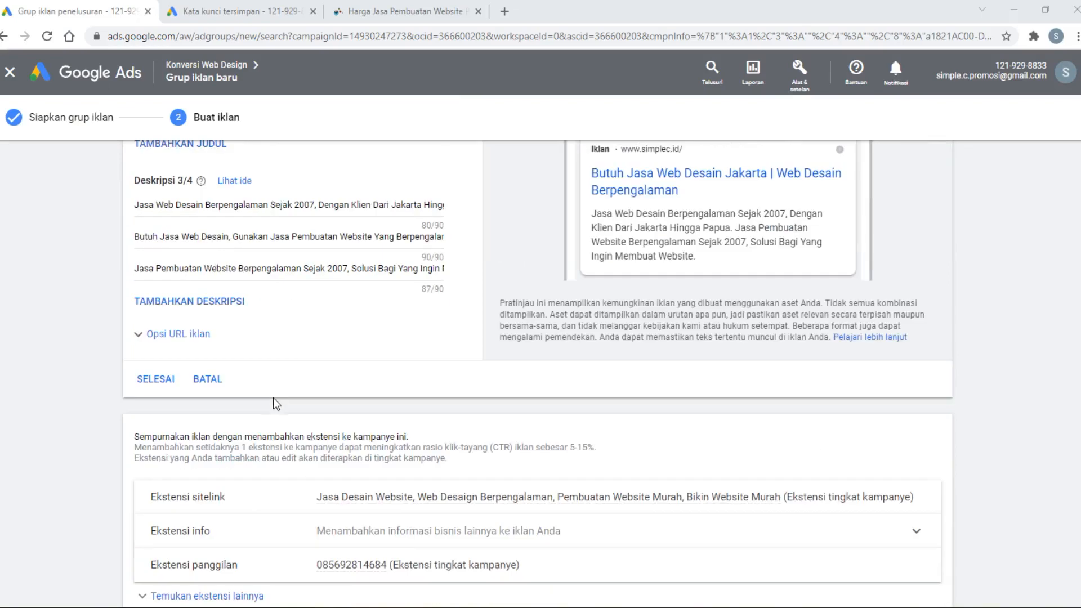
{"action": "scroll", "coordinate": [269, 406], "scroll_direction": "up", "scroll_amount": 3}
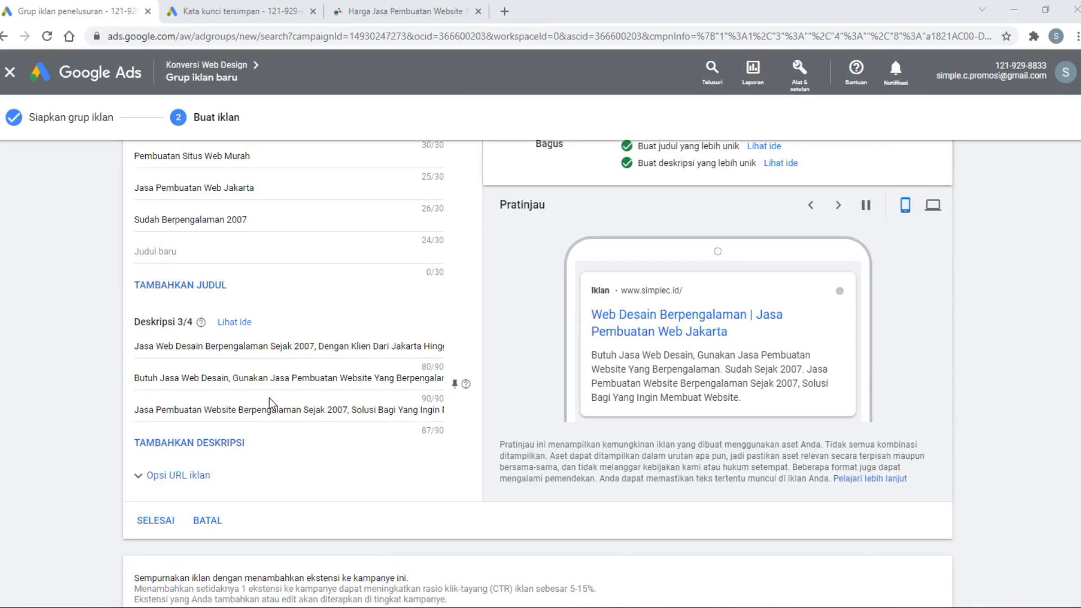
{"action": "scroll", "coordinate": [272, 412], "scroll_direction": "up", "scroll_amount": 4}
{"action": "scroll", "coordinate": [271, 412], "scroll_direction": "up", "scroll_amount": 6}
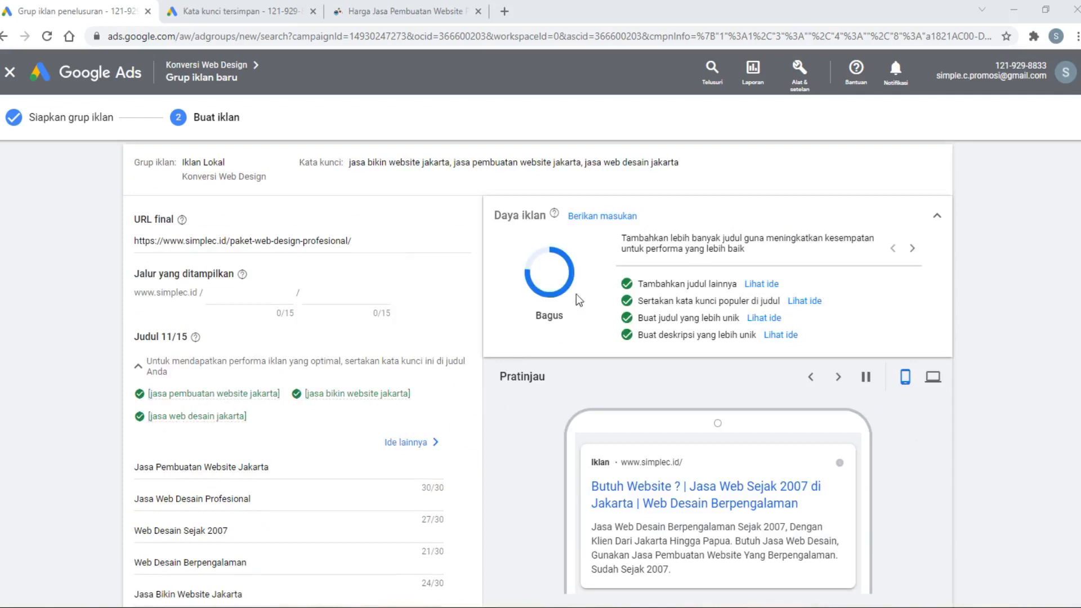
{"action": "scroll", "coordinate": [991, 495], "scroll_direction": "down", "scroll_amount": 14}
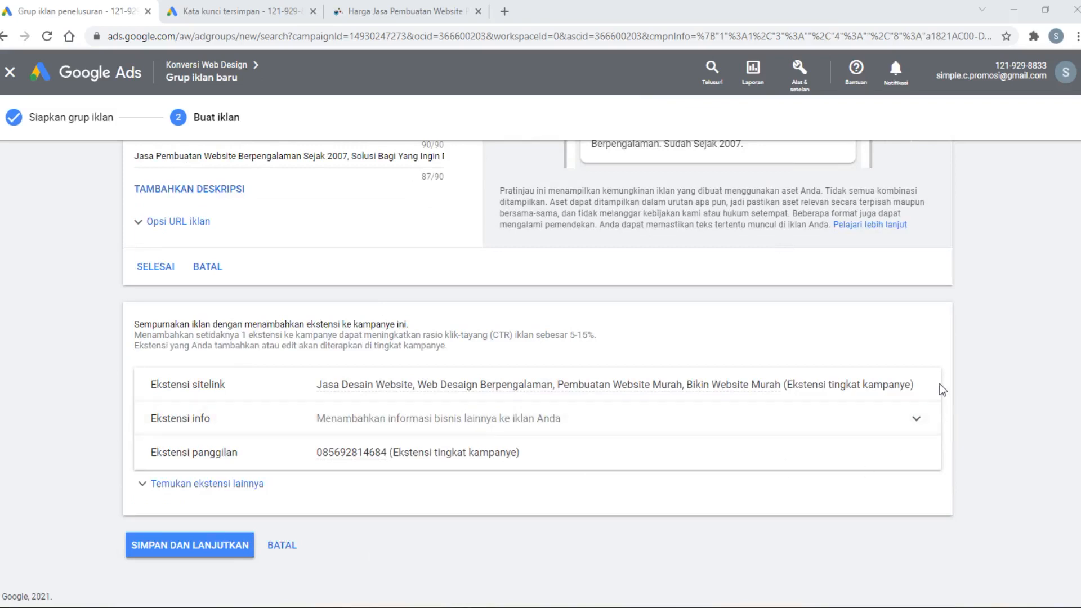
{"action": "left_click", "coordinate": [138, 545]}
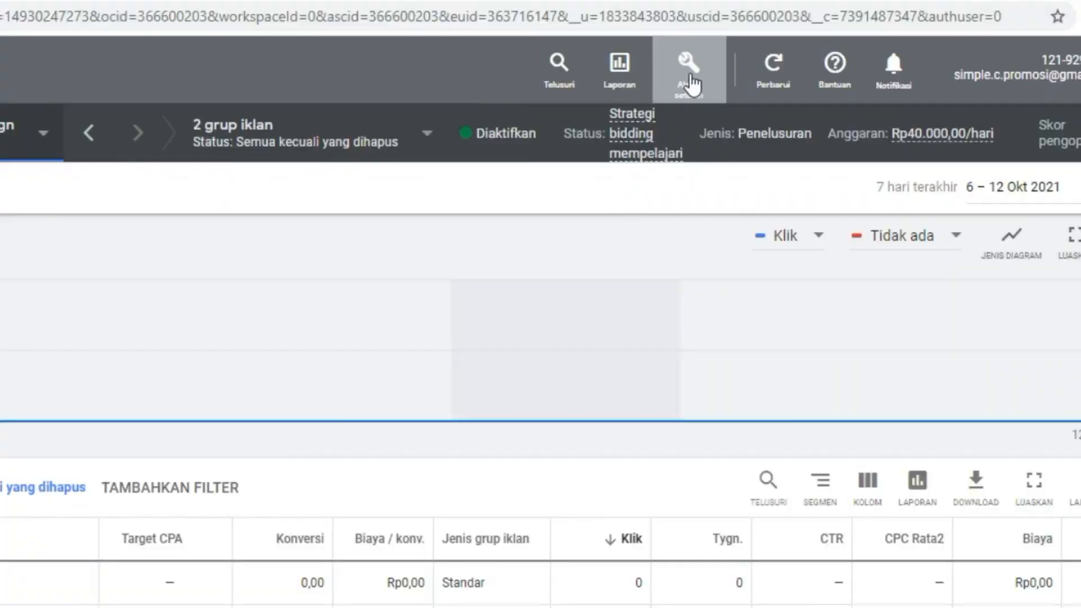
Step: Open the account's conversion actions and start a new conversion action of the website type
{"action": "left_click", "coordinate": [758, 70]}
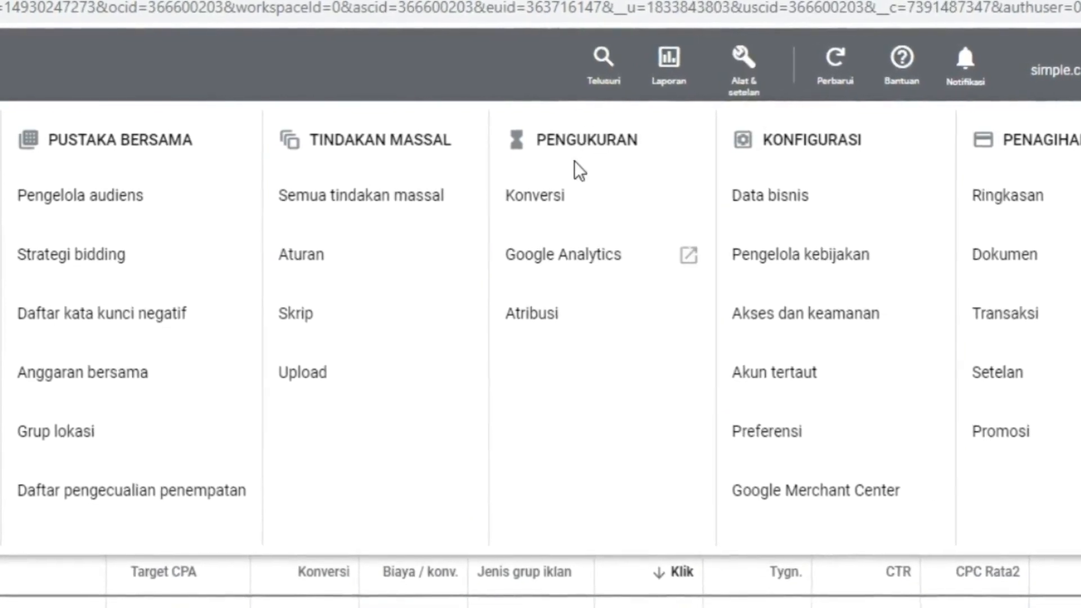
{"action": "left_click", "coordinate": [542, 206]}
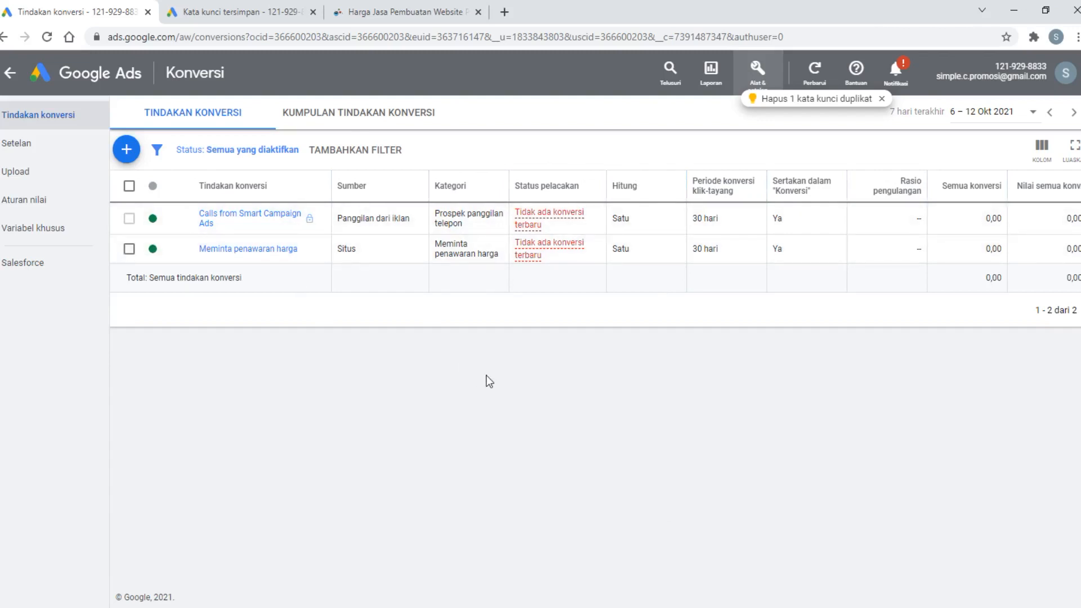
{"action": "left_click", "coordinate": [133, 150]}
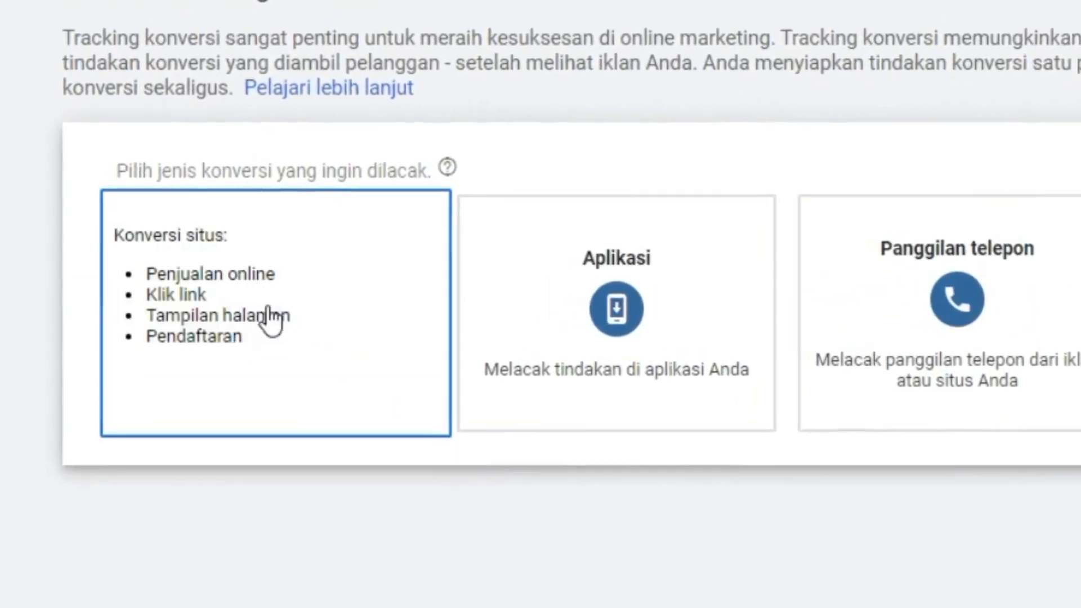
{"action": "left_click", "coordinate": [272, 316]}
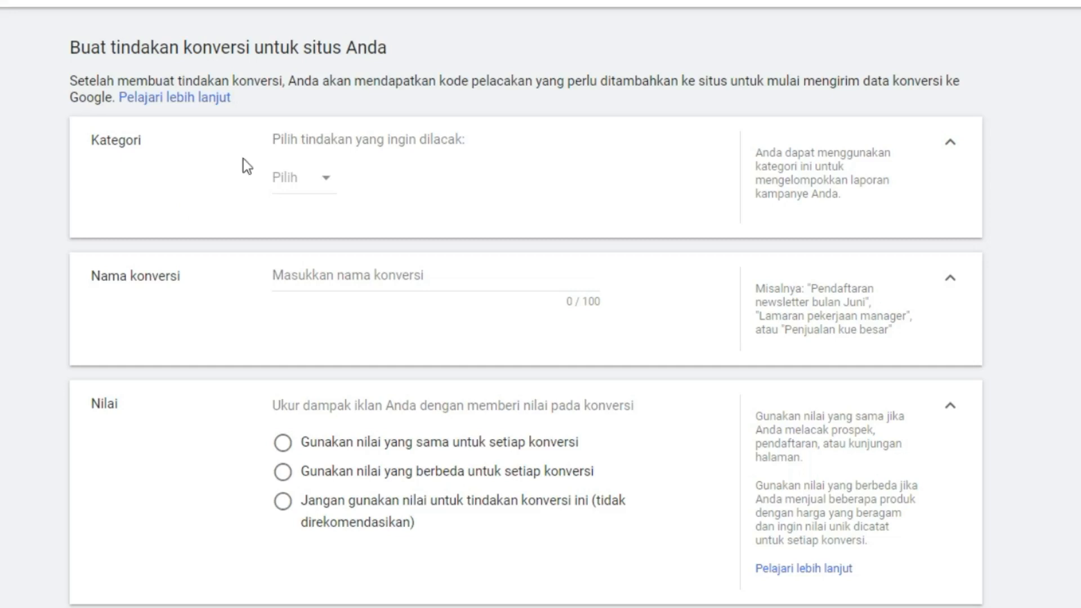
Step: Set the conversion category to Meminta penawaran harga and name the conversion "Meminta penawaran harga web design"
{"action": "left_click", "coordinate": [330, 180]}
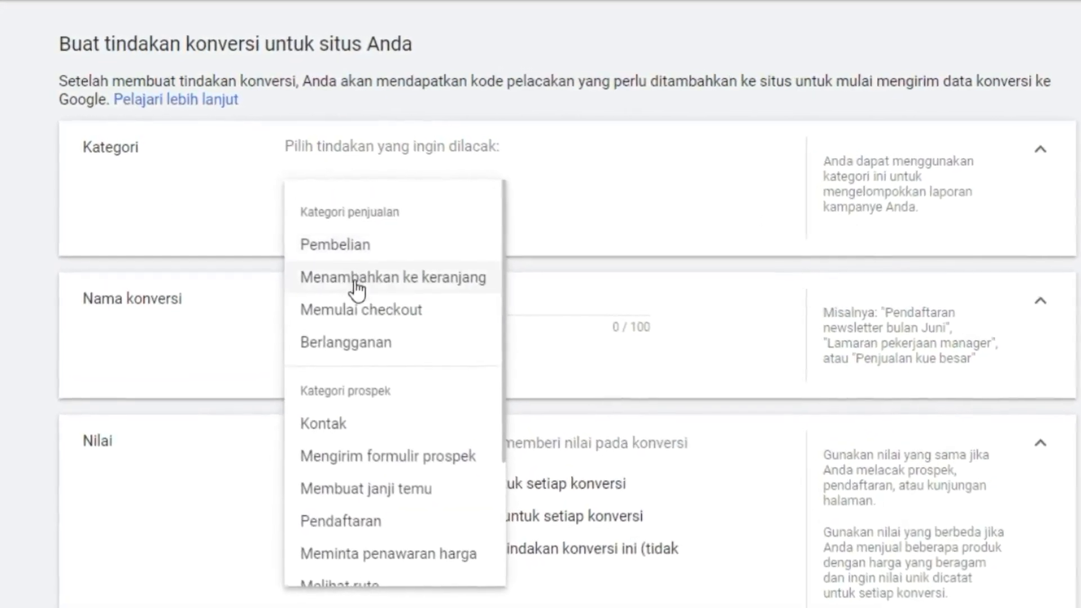
{"action": "scroll", "coordinate": [356, 365], "scroll_direction": "down", "scroll_amount": 3}
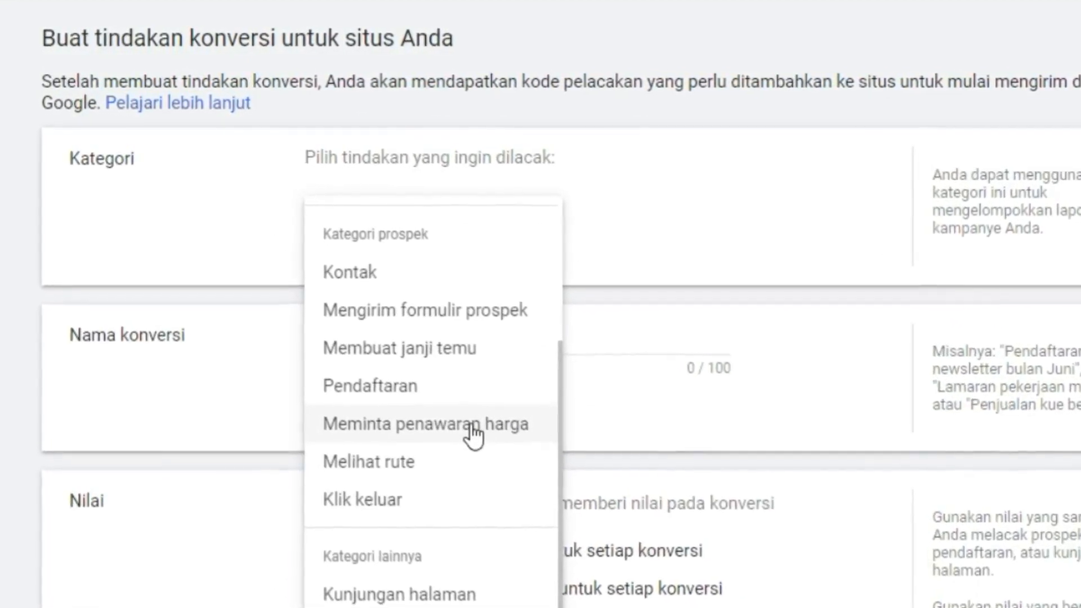
{"action": "left_click", "coordinate": [444, 431]}
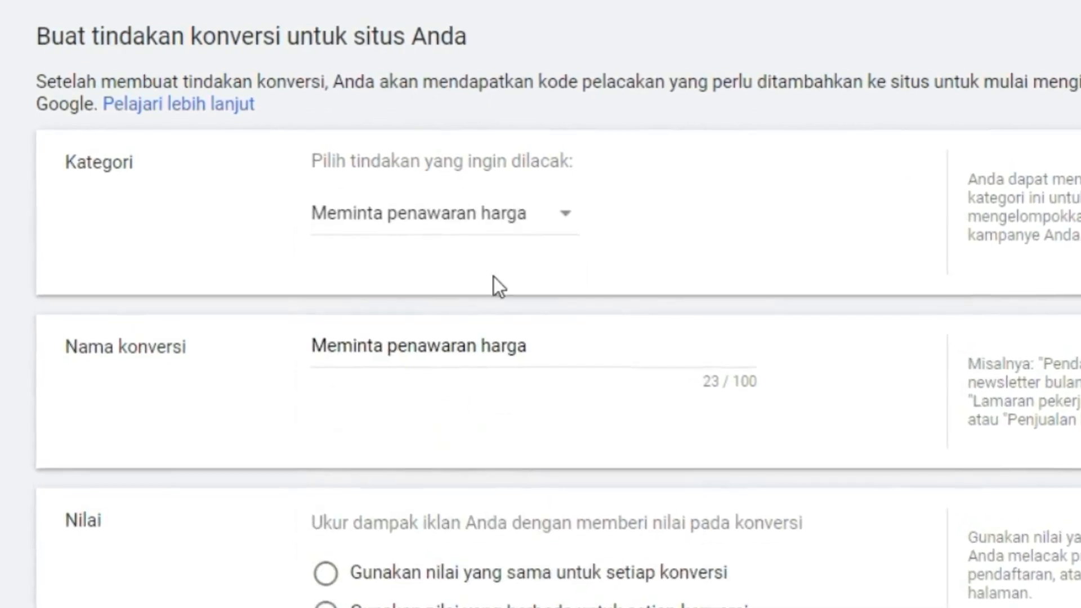
{"action": "left_click", "coordinate": [563, 350]}
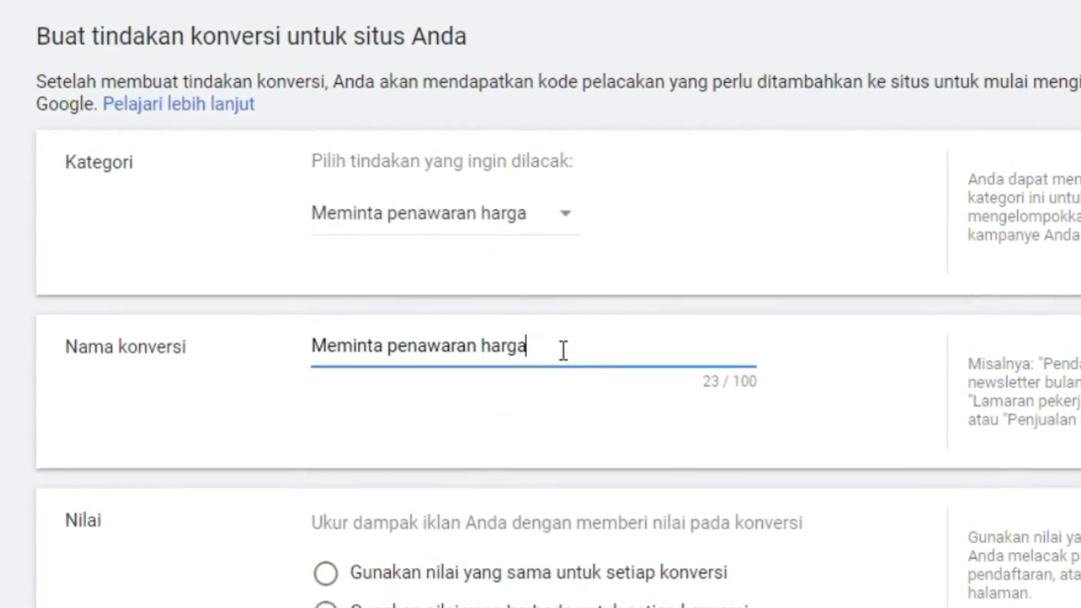
{"action": "type", "text": "web design"}
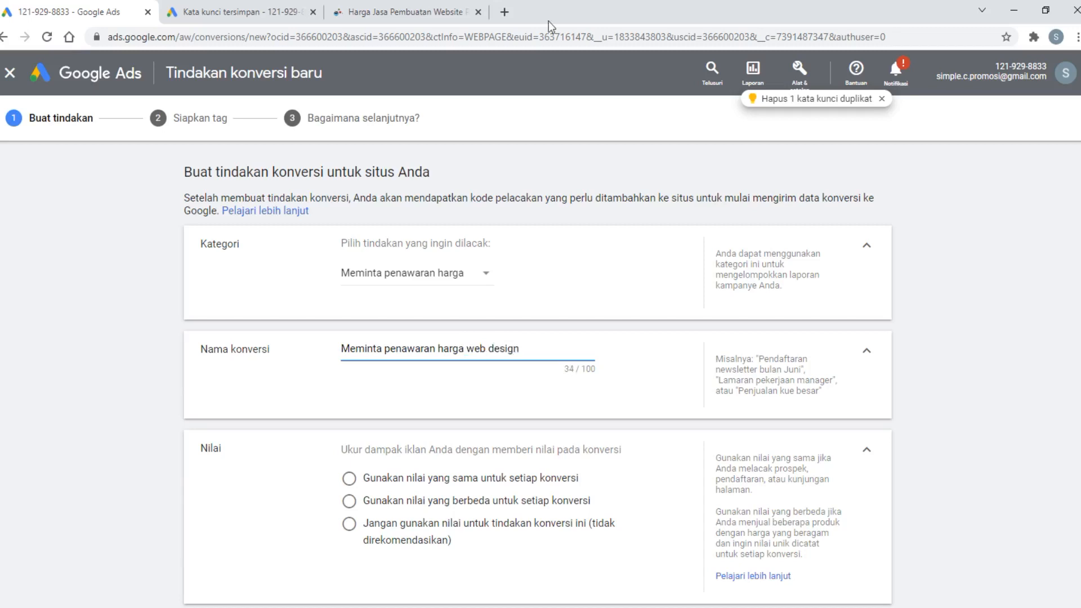
Step: Examine the website's web design package page and the contact page its Order link opens, and return to the conversion form
{"action": "left_click", "coordinate": [406, 12]}
{"action": "scroll", "coordinate": [615, 357], "scroll_direction": "up", "scroll_amount": 10}
{"action": "scroll", "coordinate": [614, 360], "scroll_direction": "up", "scroll_amount": 10}
{"action": "scroll", "coordinate": [610, 360], "scroll_direction": "down", "scroll_amount": 8}
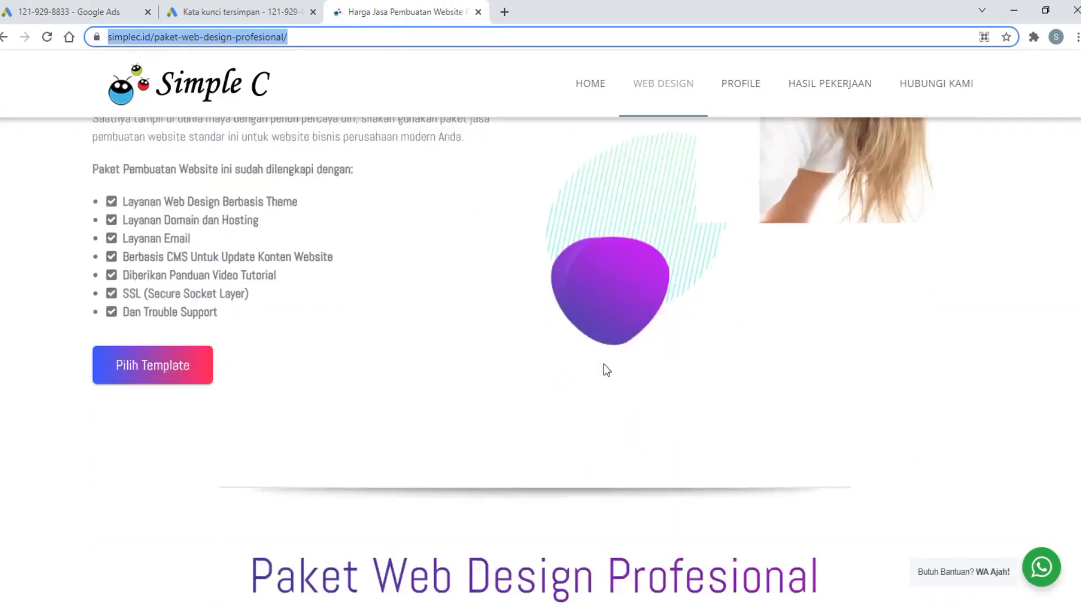
{"action": "scroll", "coordinate": [606, 370], "scroll_direction": "down", "scroll_amount": 15}
{"action": "left_click", "coordinate": [766, 134]}
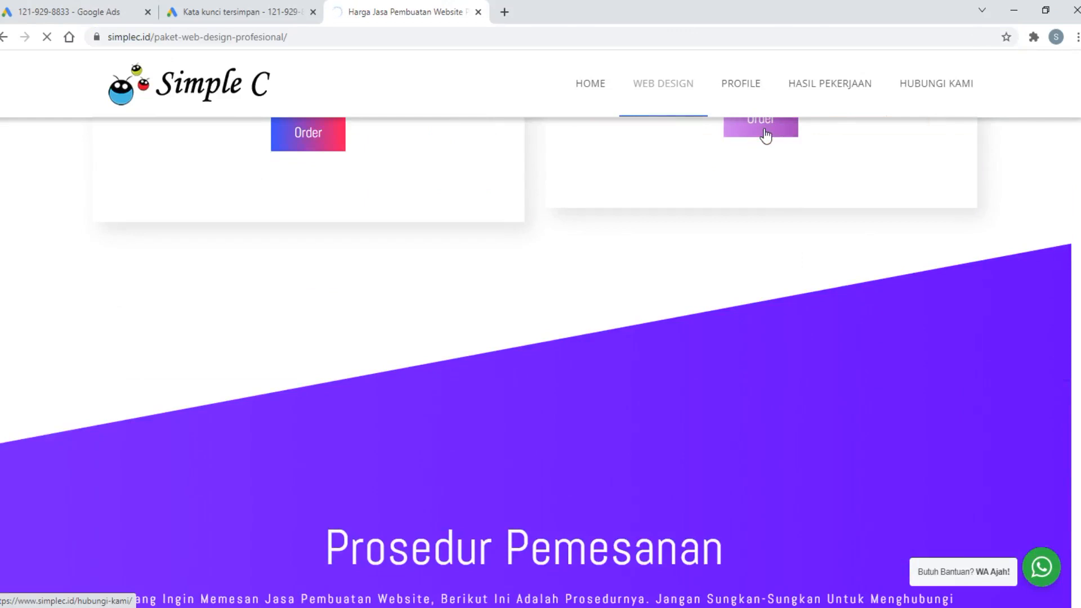
{"action": "scroll", "coordinate": [435, 251], "scroll_direction": "down", "scroll_amount": 2}
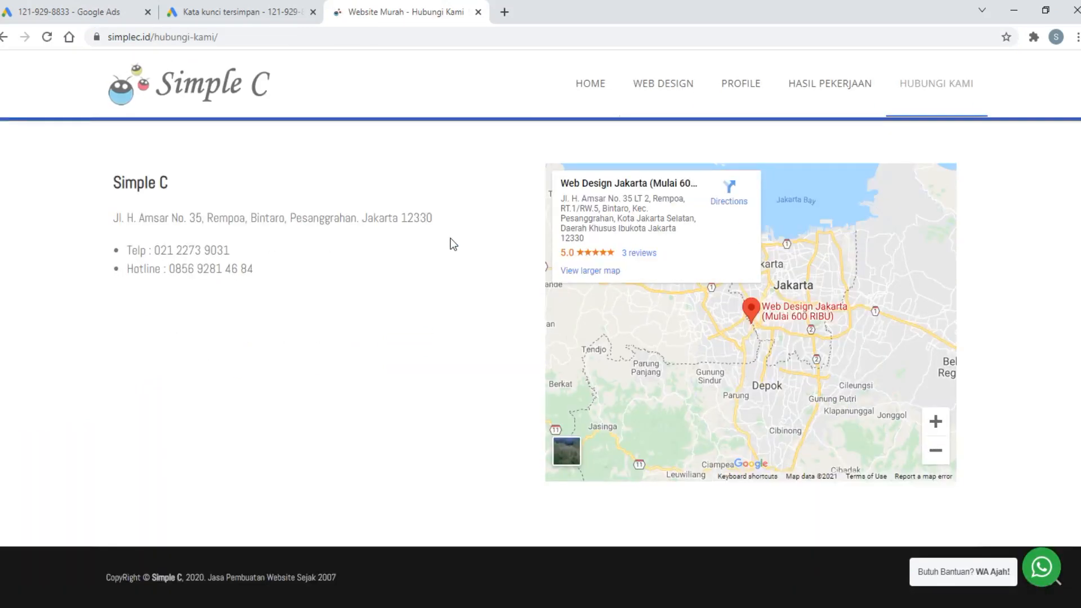
{"action": "scroll", "coordinate": [422, 410], "scroll_direction": "up", "scroll_amount": 2}
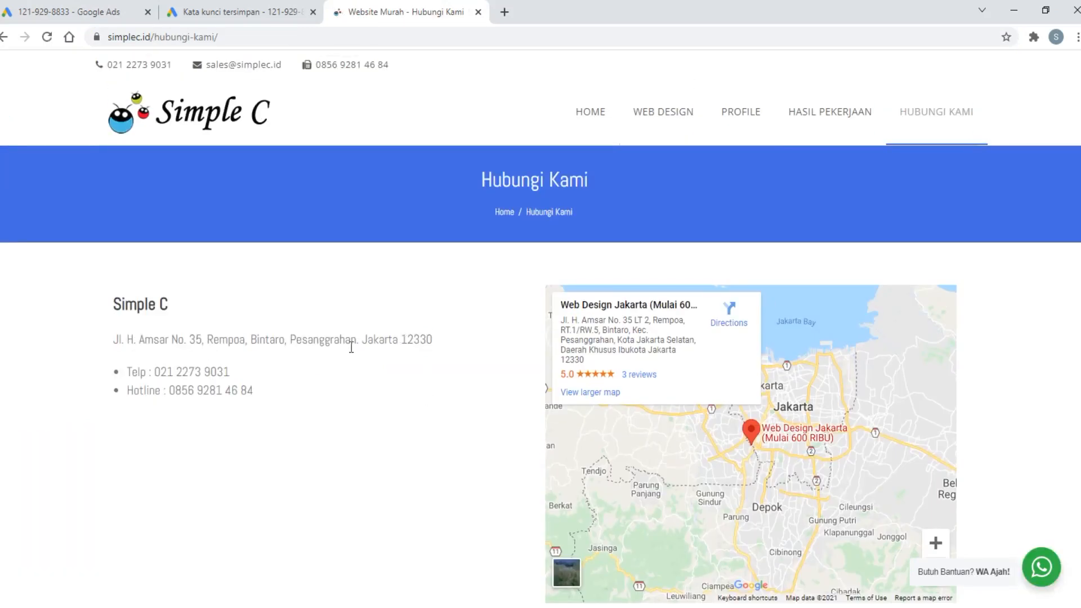
{"action": "scroll", "coordinate": [334, 318], "scroll_direction": "down", "scroll_amount": 2}
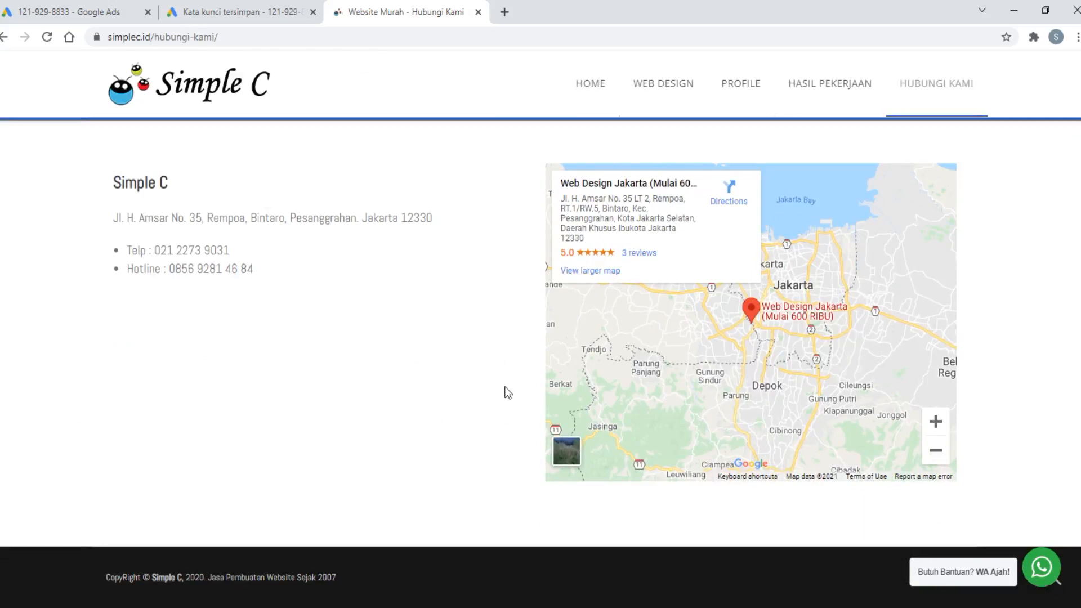
{"action": "left_click", "coordinate": [242, 8]}
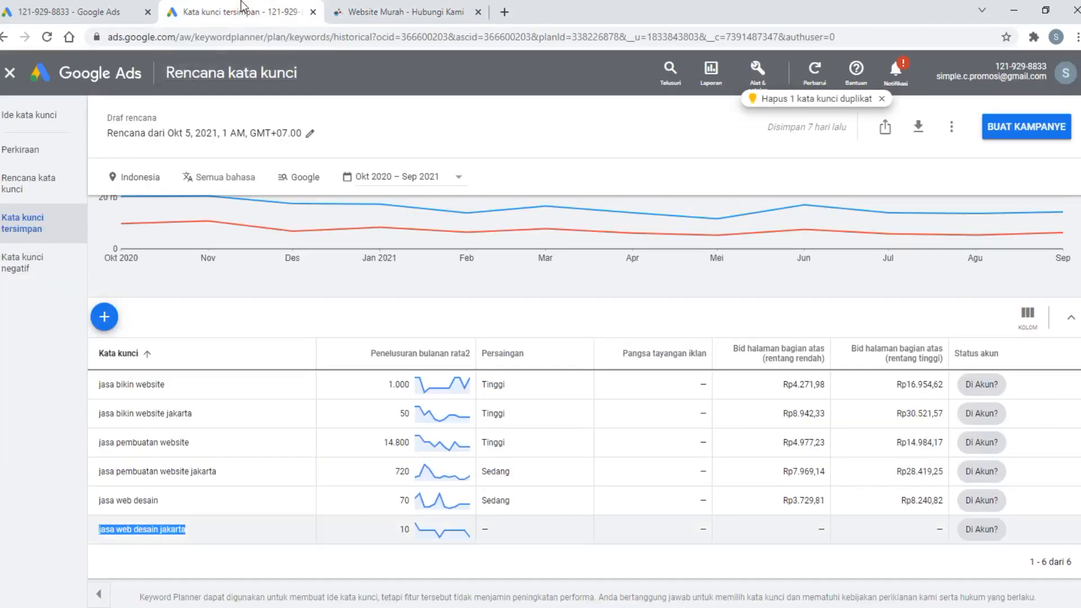
{"action": "left_click", "coordinate": [48, 8]}
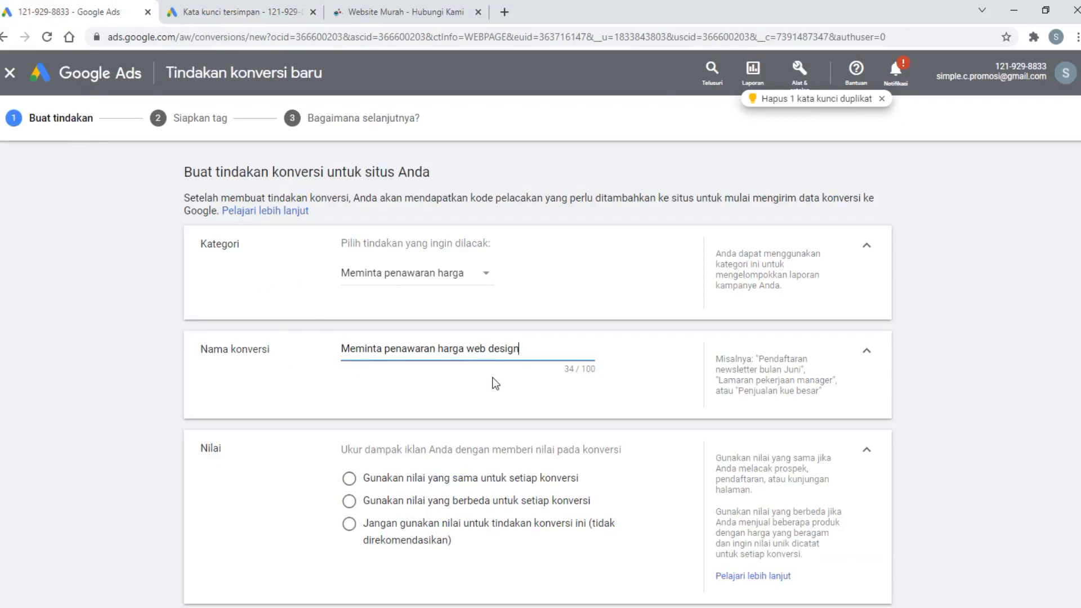
Step: Keep the category Meminta penawaran harga and choose not to use a value for the conversion action
{"action": "left_click", "coordinate": [396, 284]}
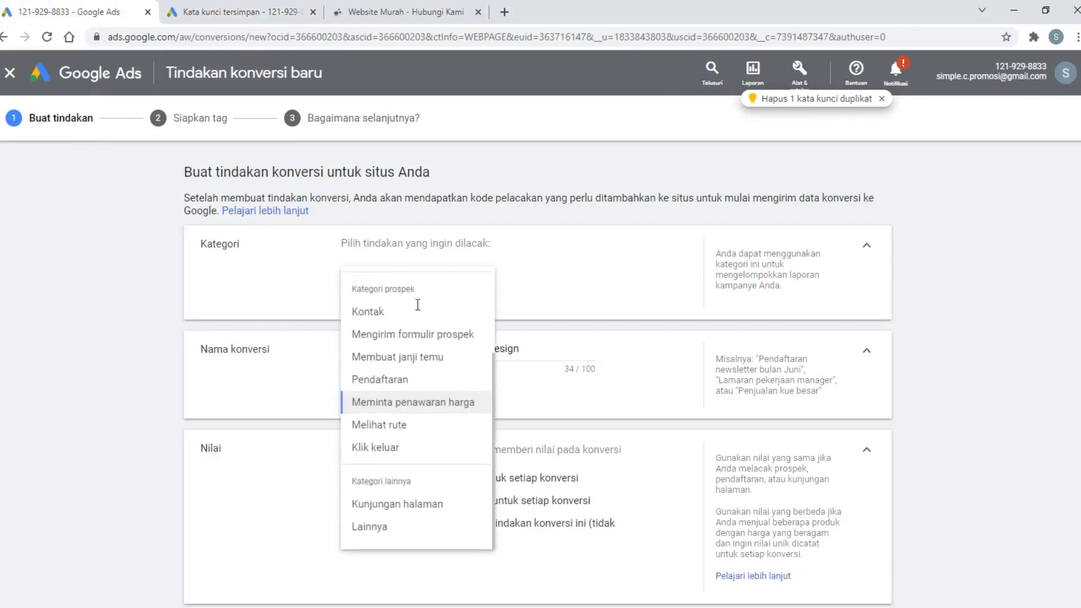
{"action": "left_click", "coordinate": [418, 403]}
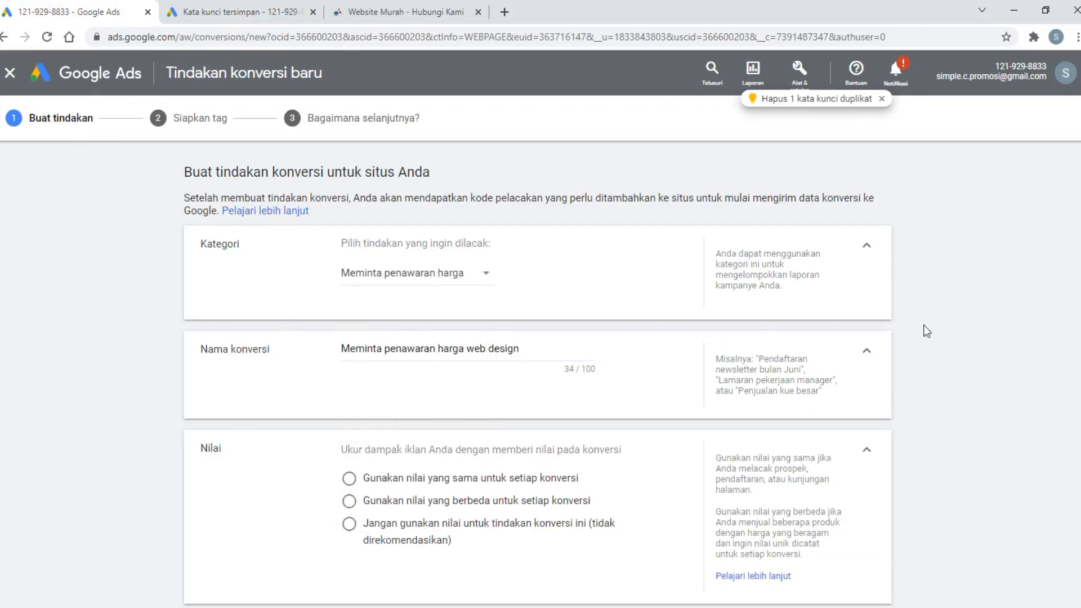
{"action": "scroll", "coordinate": [982, 353], "scroll_direction": "down", "scroll_amount": 1}
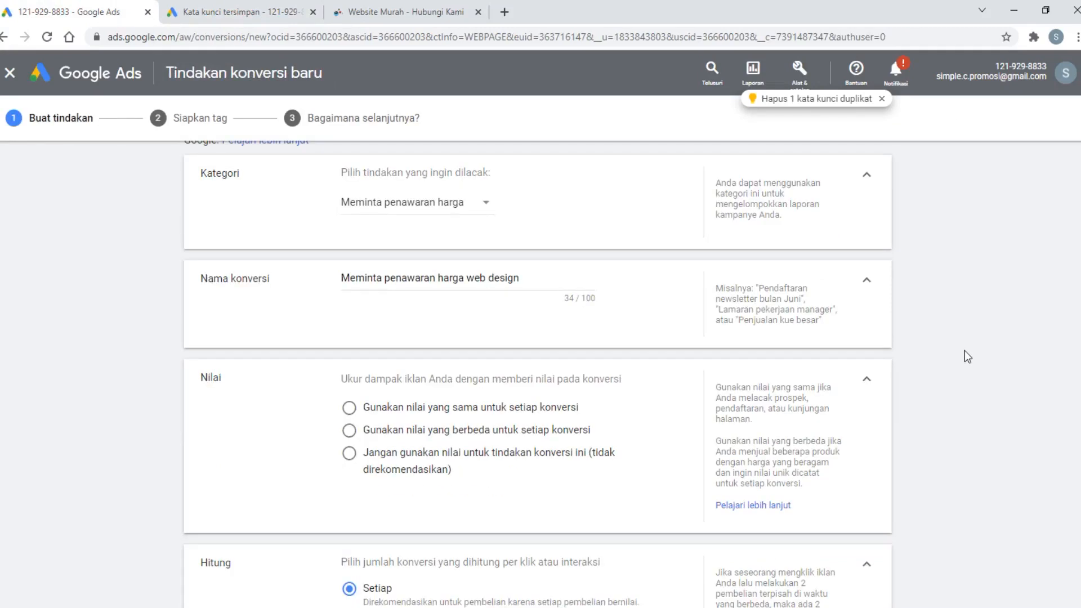
{"action": "left_click", "coordinate": [349, 453]}
{"action": "scroll", "coordinate": [894, 374], "scroll_direction": "down", "scroll_amount": 3}
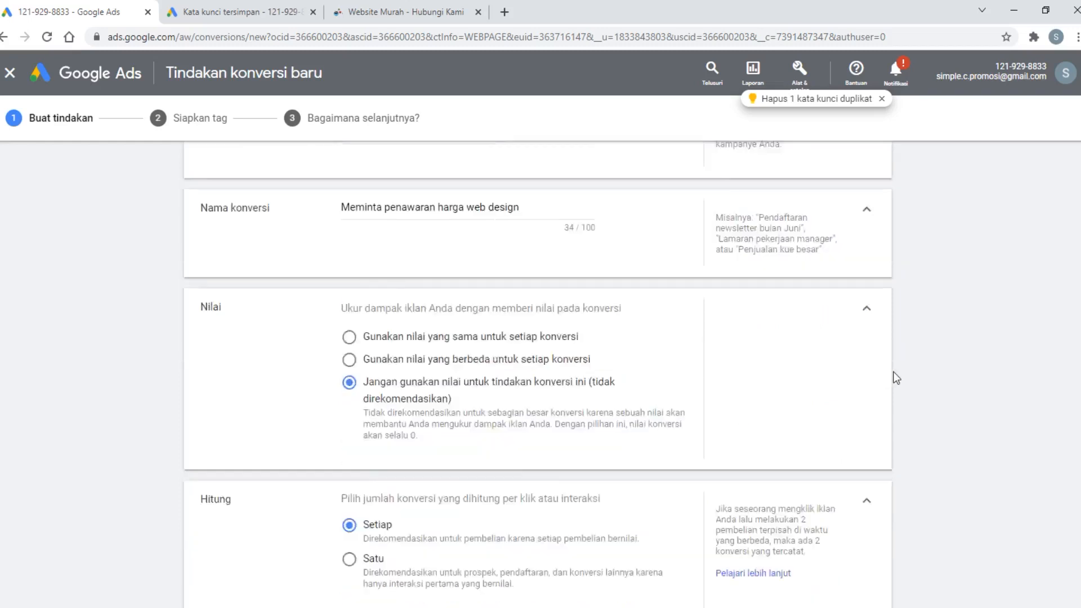
Step: Try using the same value for every conversion, check the contact page, and switch back to using no value
{"action": "left_click", "coordinate": [349, 197]}
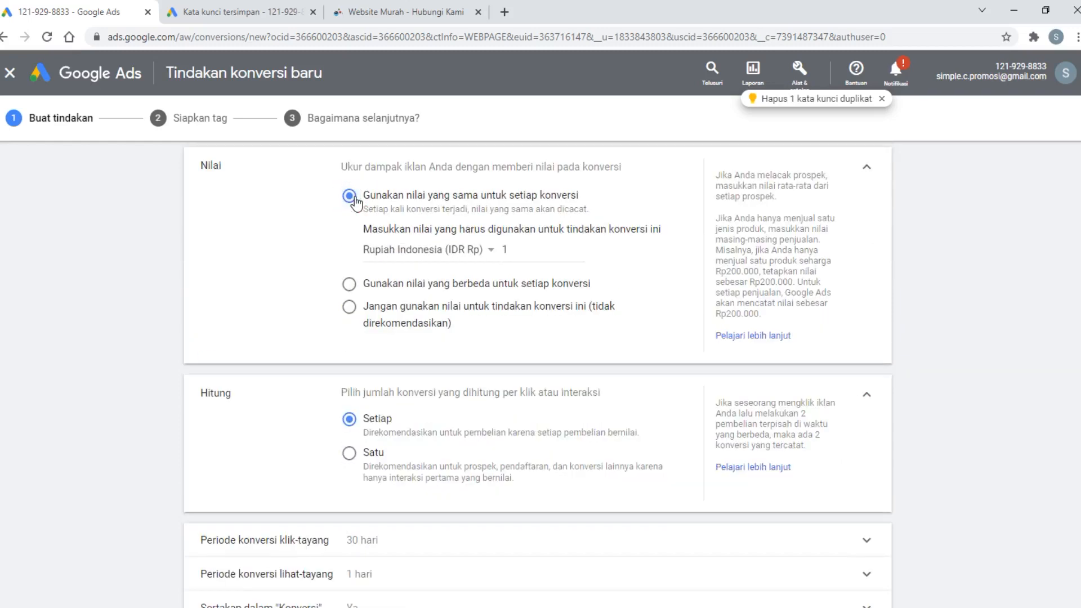
{"action": "left_click", "coordinate": [530, 245]}
{"action": "left_click", "coordinate": [424, 8]}
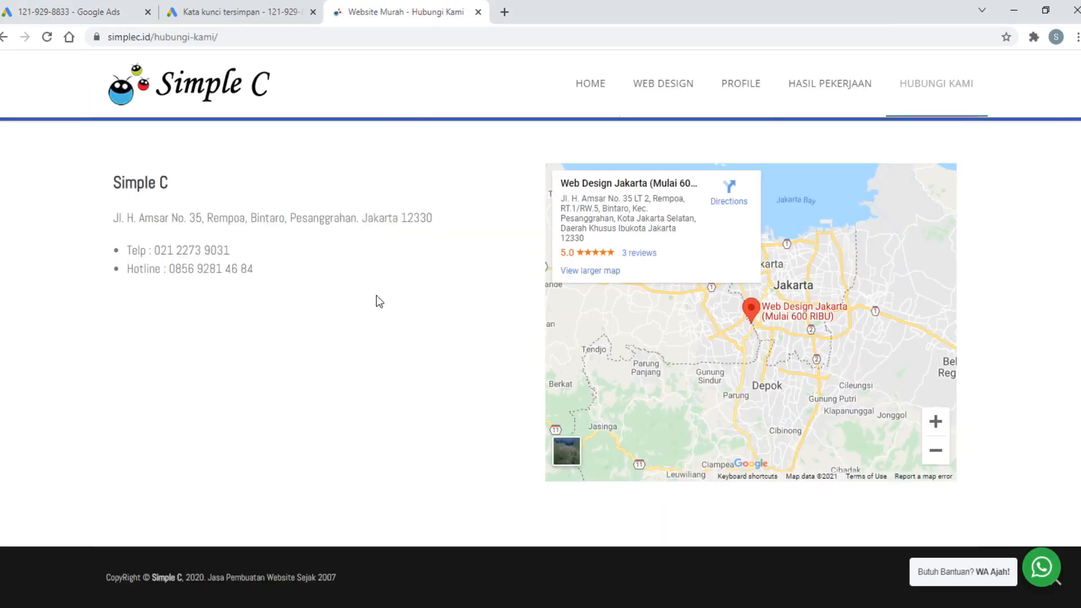
{"action": "left_click", "coordinate": [67, 10]}
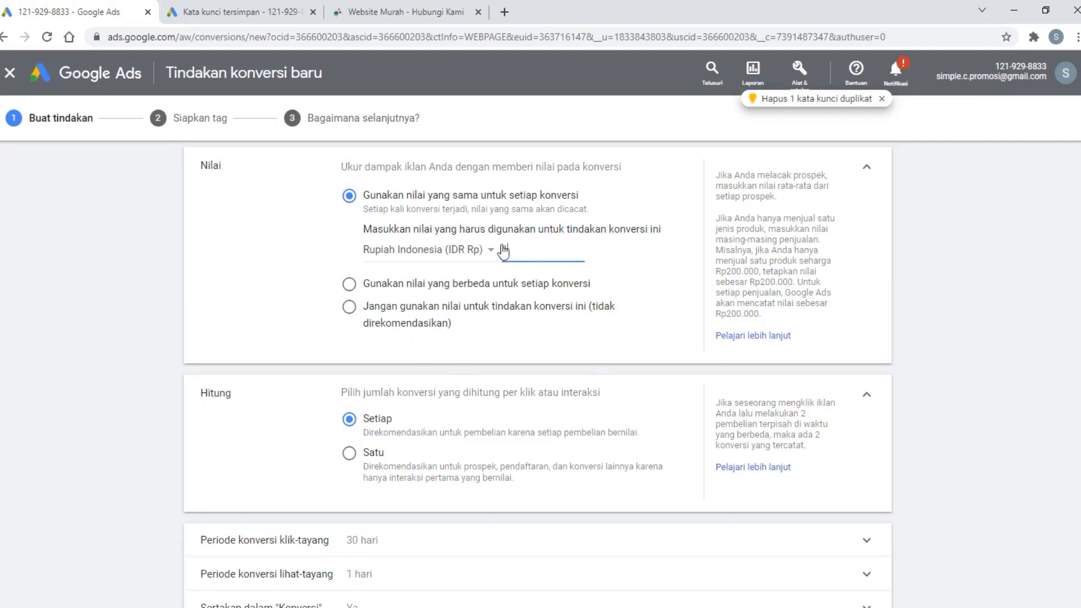
{"action": "left_click", "coordinate": [349, 306]}
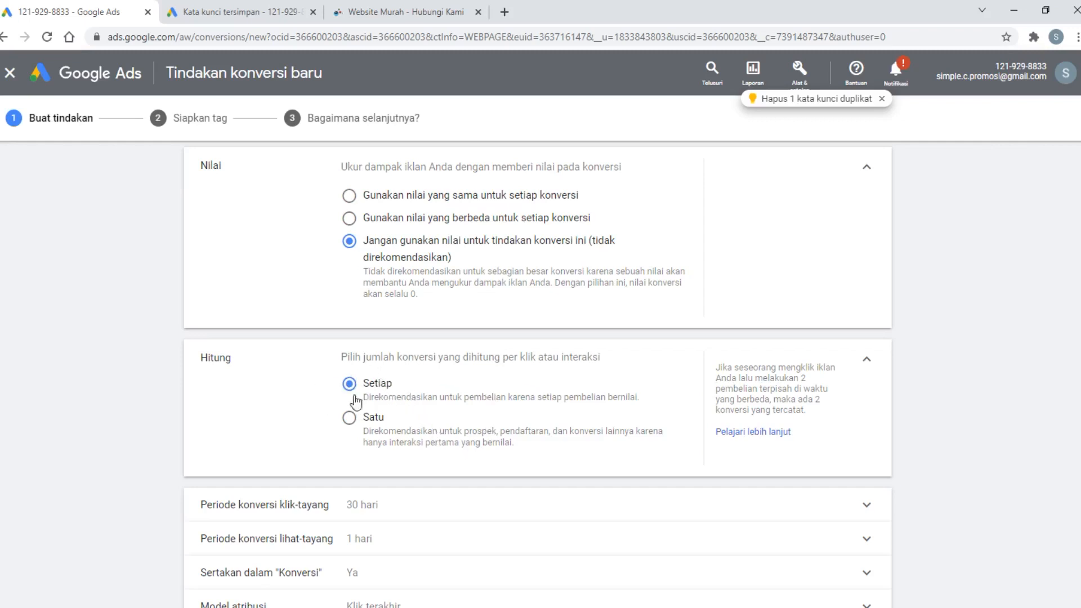
Step: Set the conversion count to Satu, one per click or interaction, and check the attribution model setting
{"action": "left_click", "coordinate": [348, 419]}
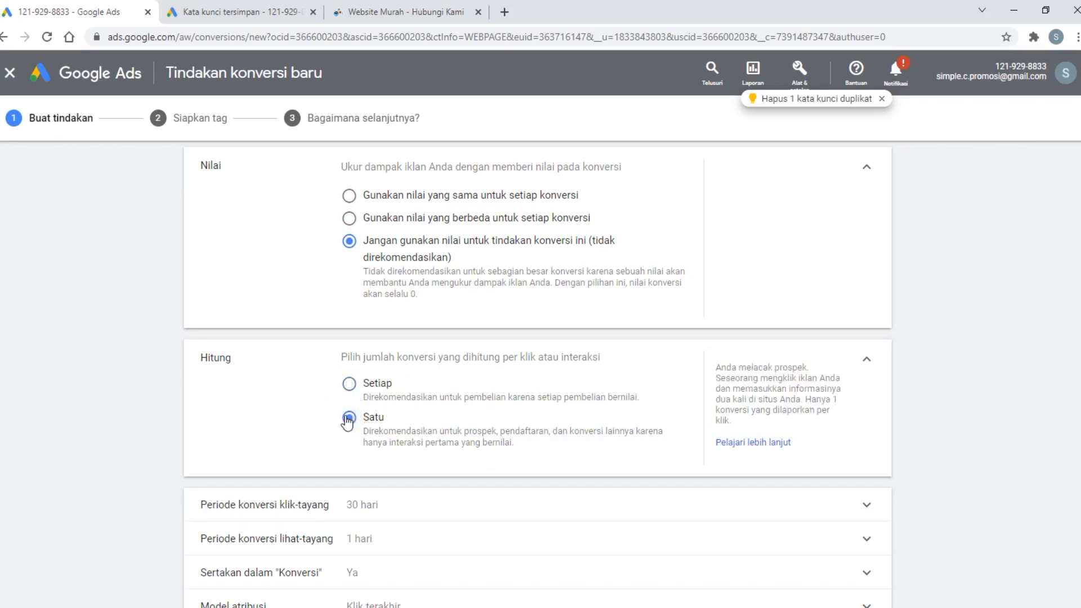
{"action": "left_click", "coordinate": [363, 385]}
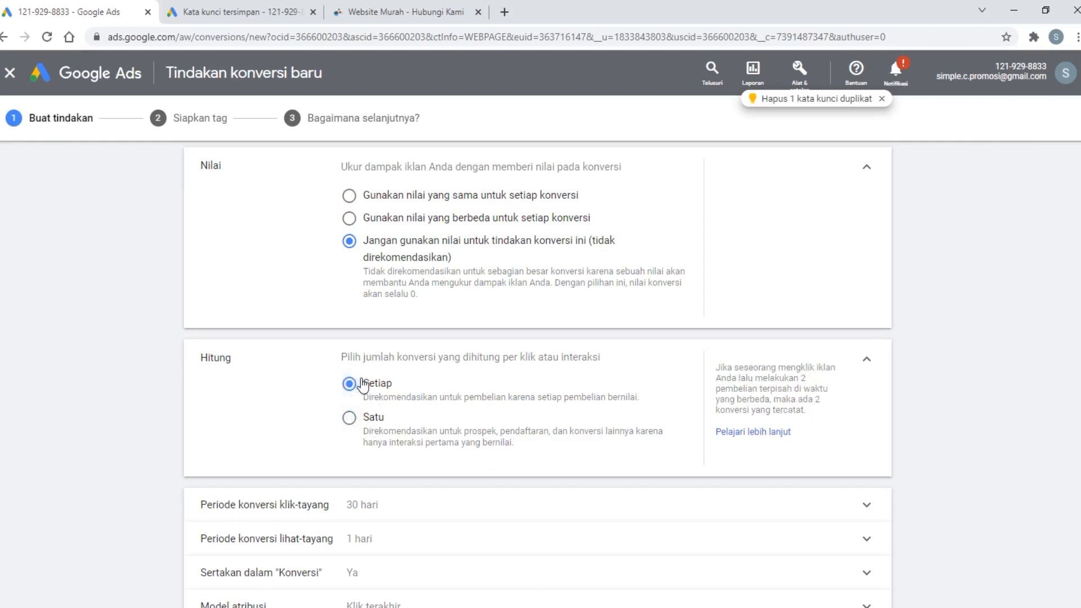
{"action": "left_click", "coordinate": [379, 429]}
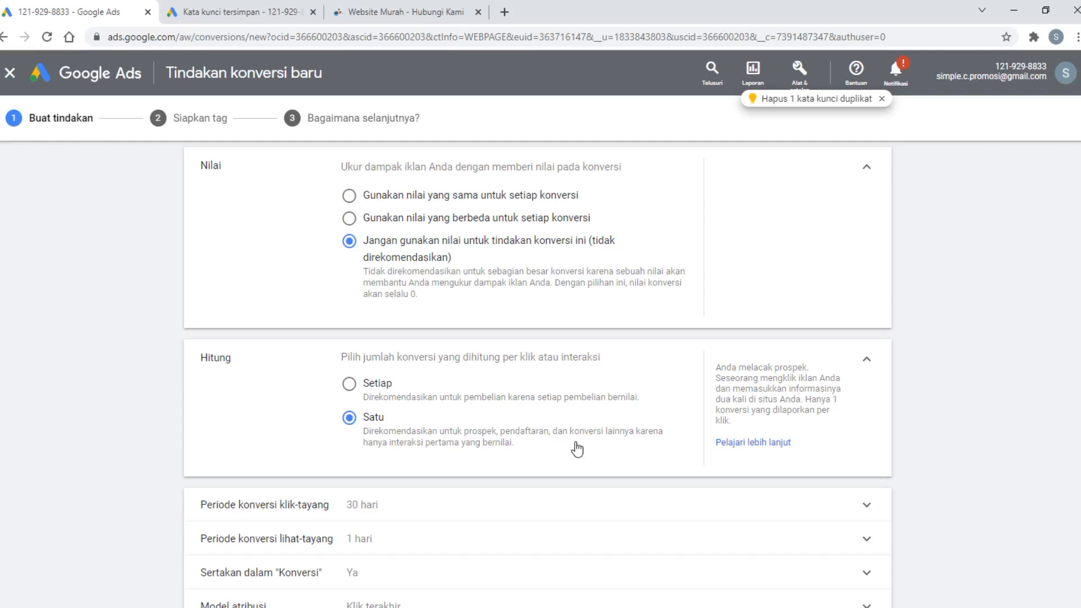
{"action": "scroll", "coordinate": [577, 449], "scroll_direction": "down", "scroll_amount": 3}
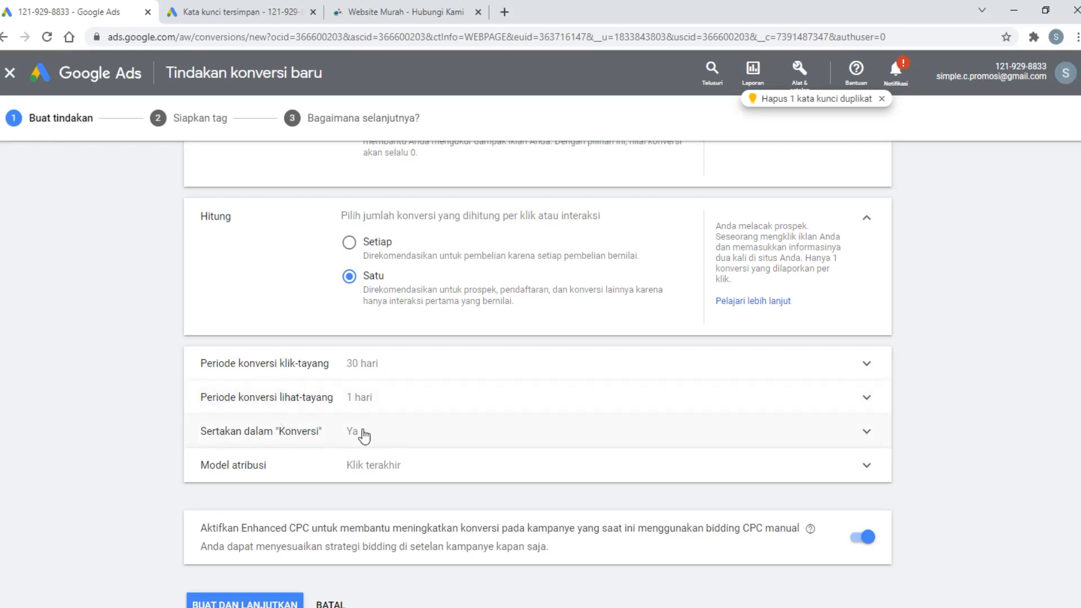
{"action": "left_click", "coordinate": [340, 468]}
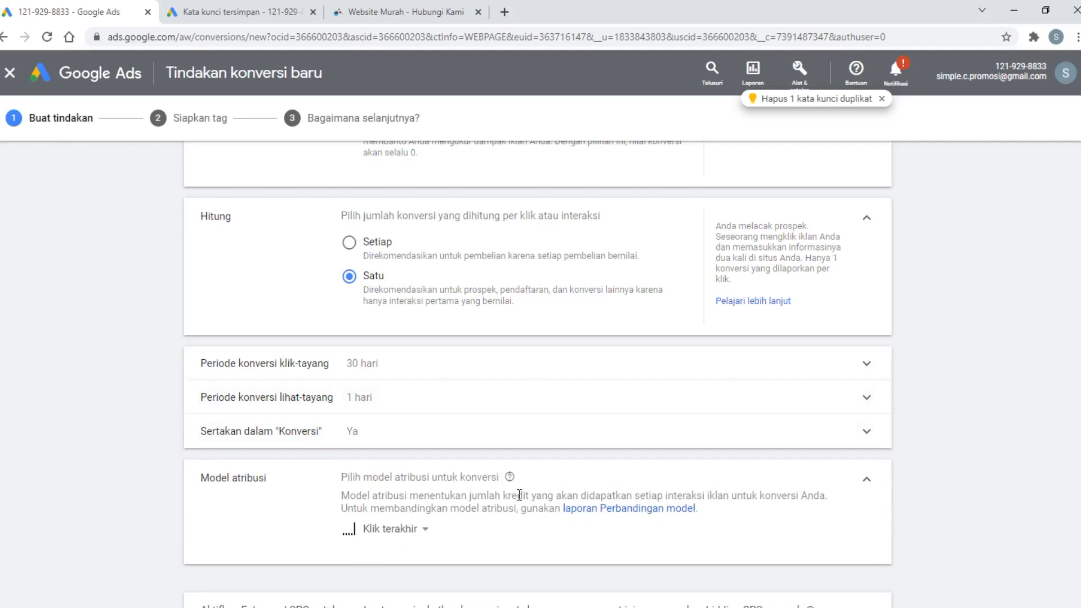
{"action": "left_click", "coordinate": [870, 483]}
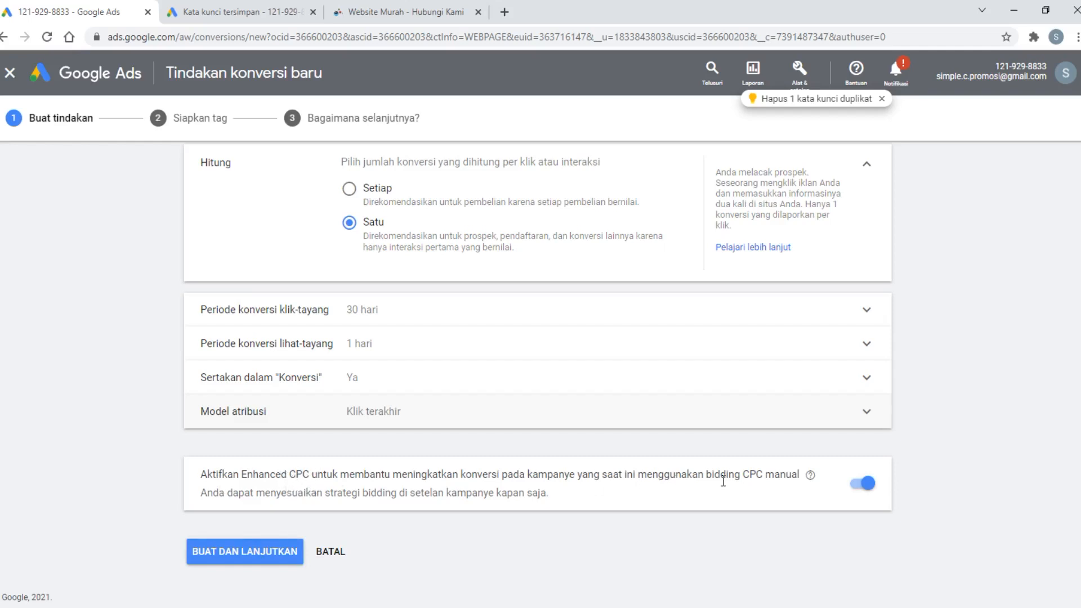
Step: Try the Enhanced CPC option for manual CPC campaigns off and on, and create the conversion action
{"action": "left_click", "coordinate": [860, 483]}
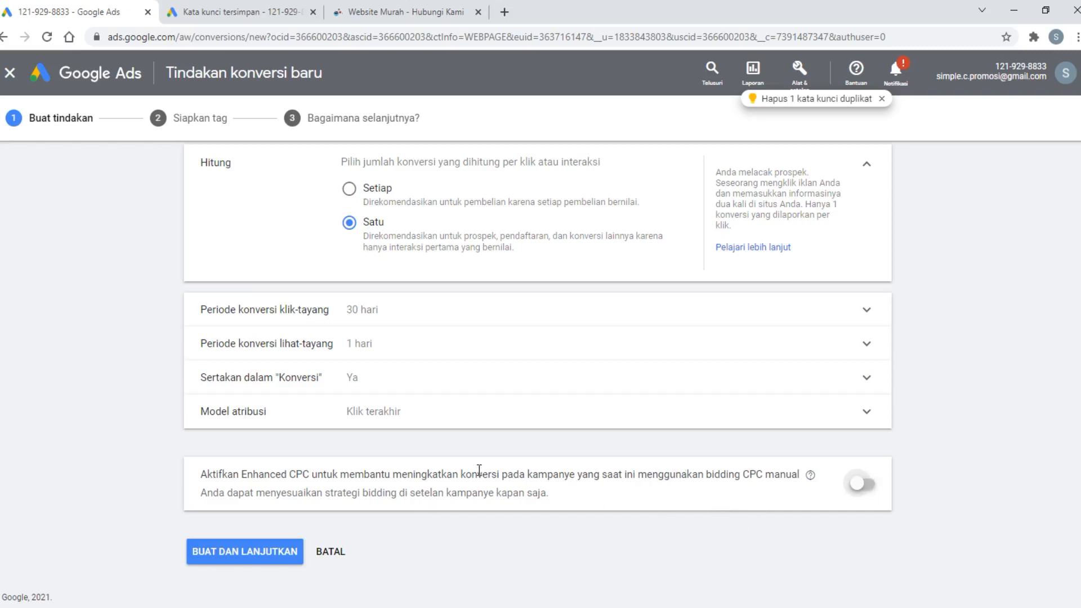
{"action": "left_click", "coordinate": [862, 485]}
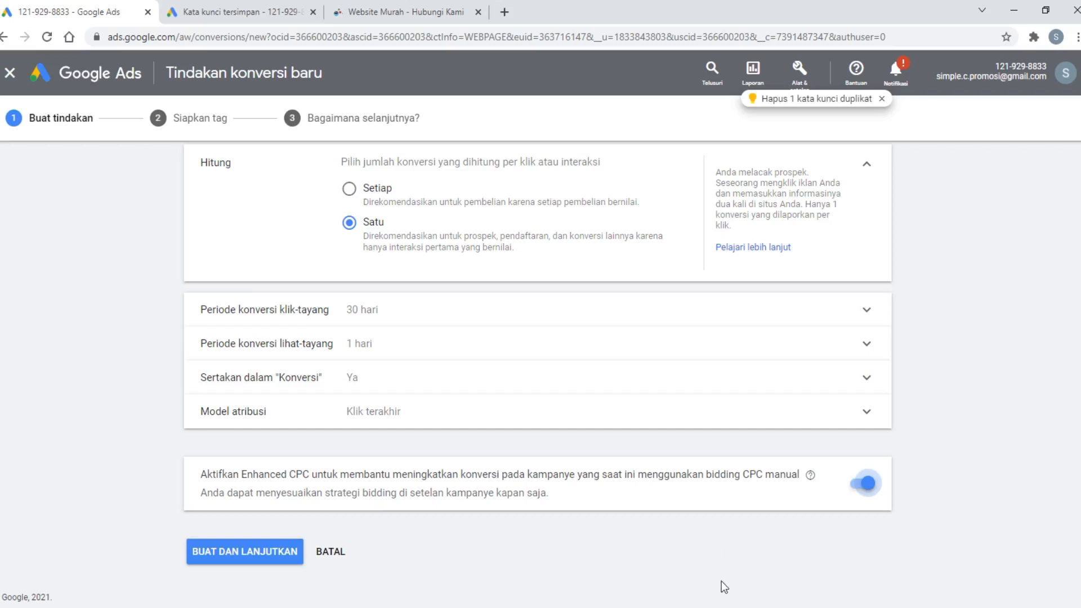
{"action": "left_click", "coordinate": [858, 488]}
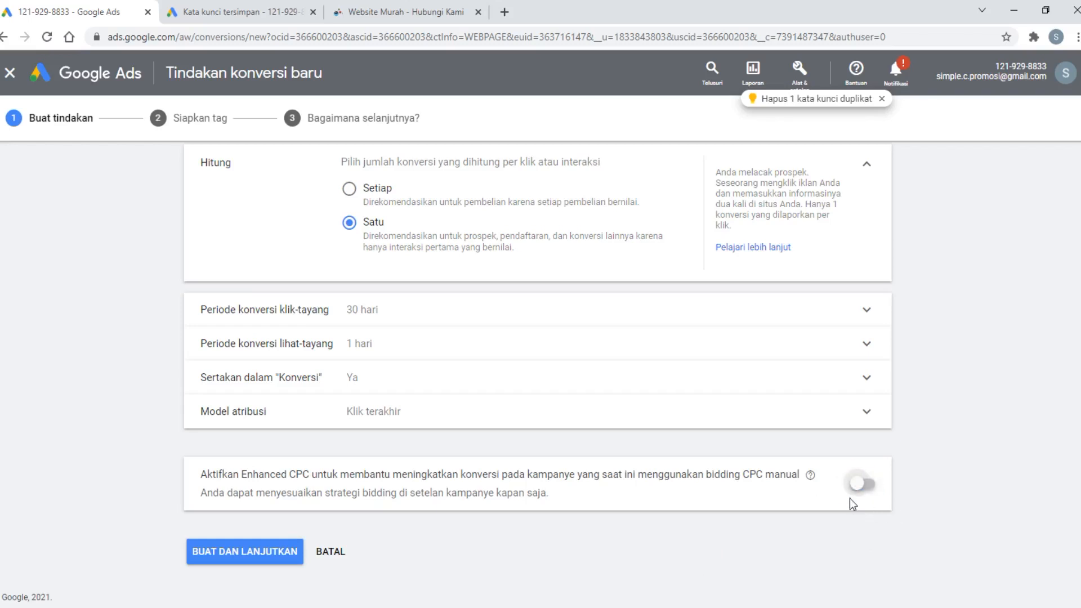
{"action": "left_click", "coordinate": [862, 493]}
{"action": "left_click", "coordinate": [865, 486]}
{"action": "left_click", "coordinate": [231, 553]}
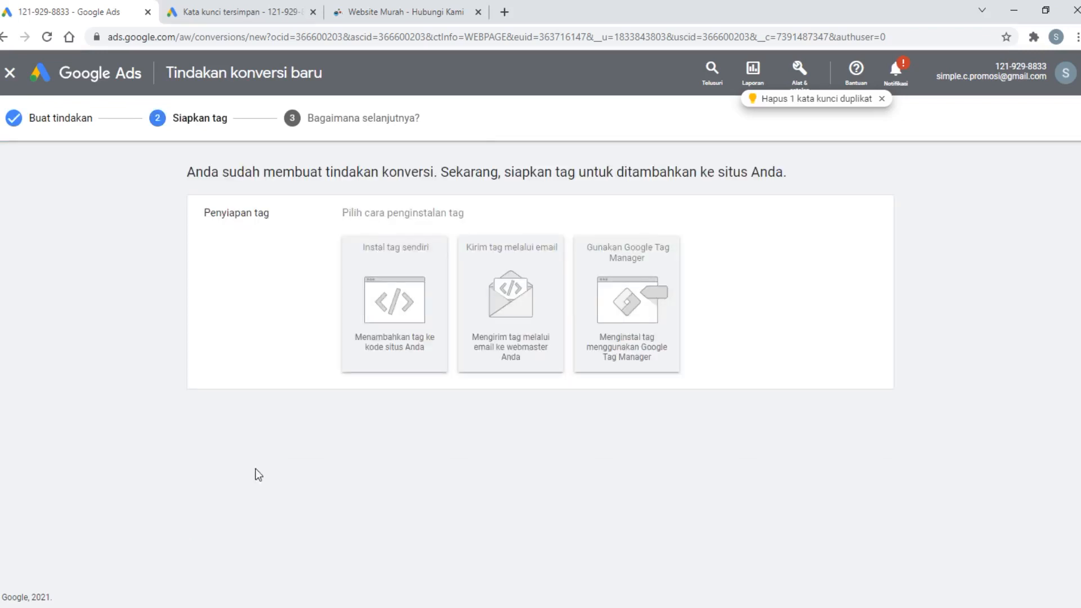
Step: Choose to install the tag yourself (Instal tag sendiri), and examine the global site tag and event snippet code
{"action": "left_click", "coordinate": [393, 304]}
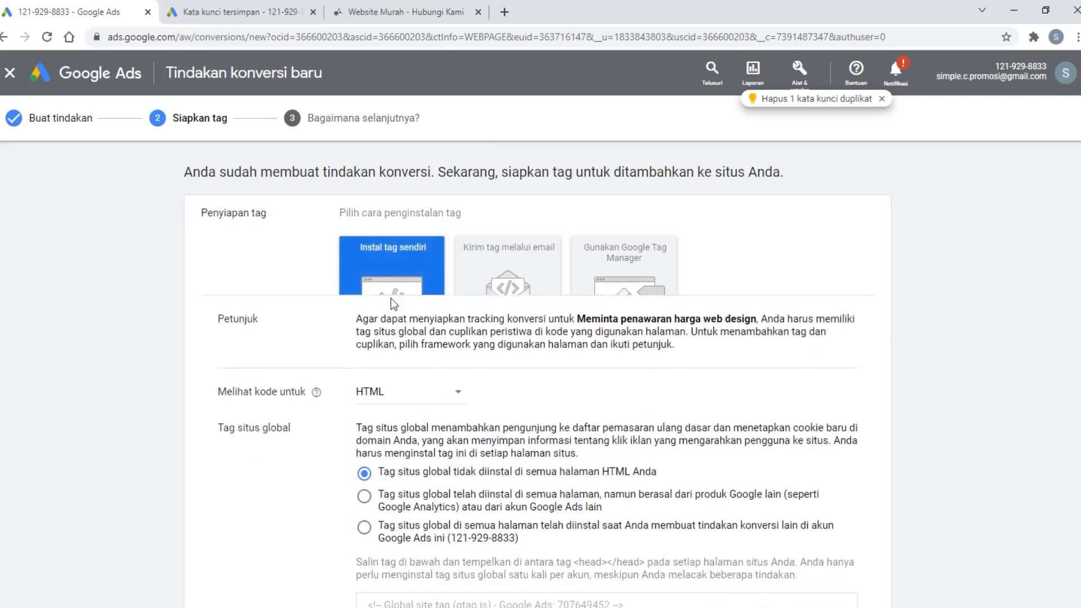
{"action": "scroll", "coordinate": [557, 431], "scroll_direction": "down", "scroll_amount": 9}
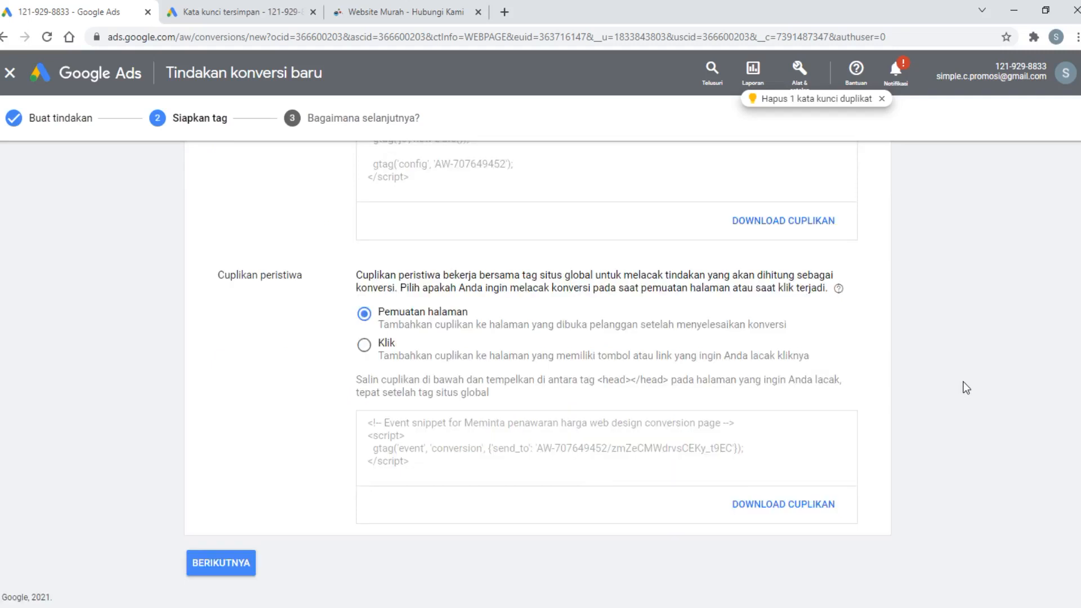
{"action": "scroll", "coordinate": [967, 388], "scroll_direction": "up", "scroll_amount": 8}
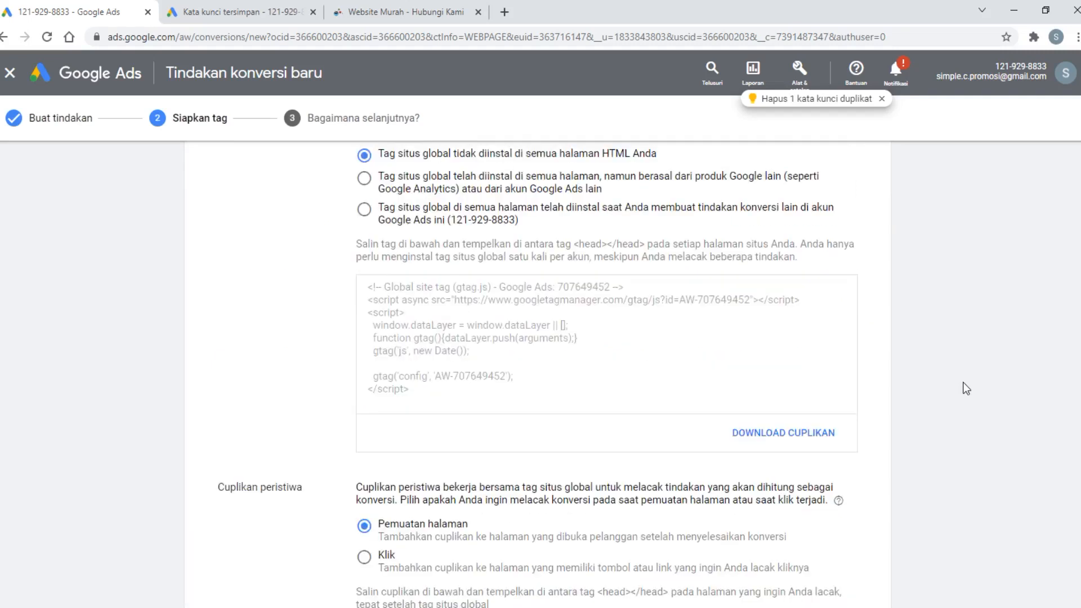
{"action": "scroll", "coordinate": [951, 385], "scroll_direction": "down", "scroll_amount": 3}
{"action": "scroll", "coordinate": [484, 340], "scroll_direction": "up", "scroll_amount": 2}
{"action": "scroll", "coordinate": [517, 457], "scroll_direction": "down", "scroll_amount": 2}
{"action": "left_click", "coordinate": [537, 331]}
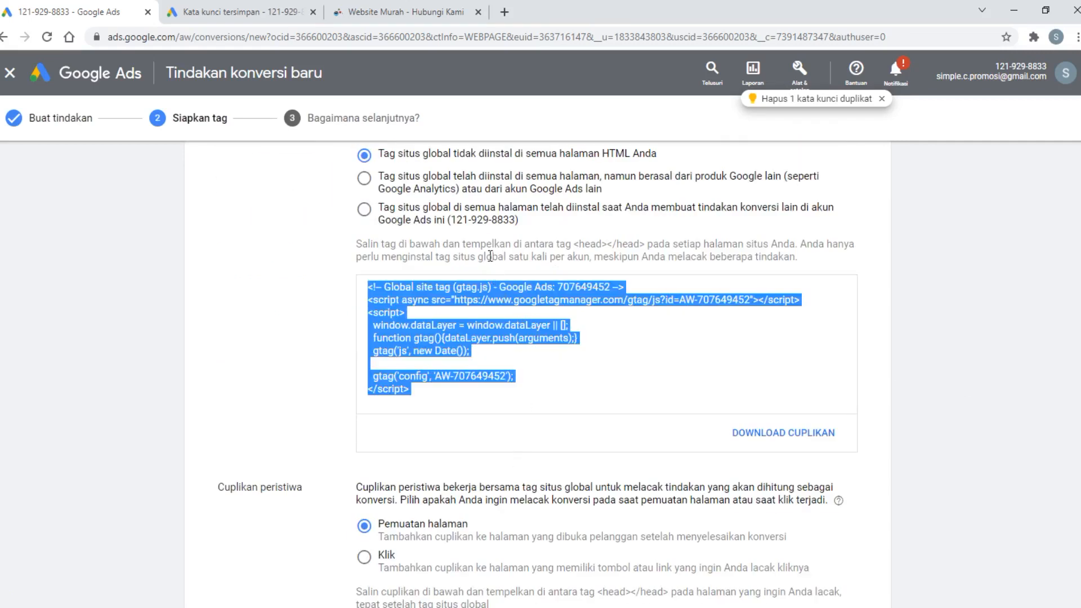
{"action": "left_click", "coordinate": [491, 257]}
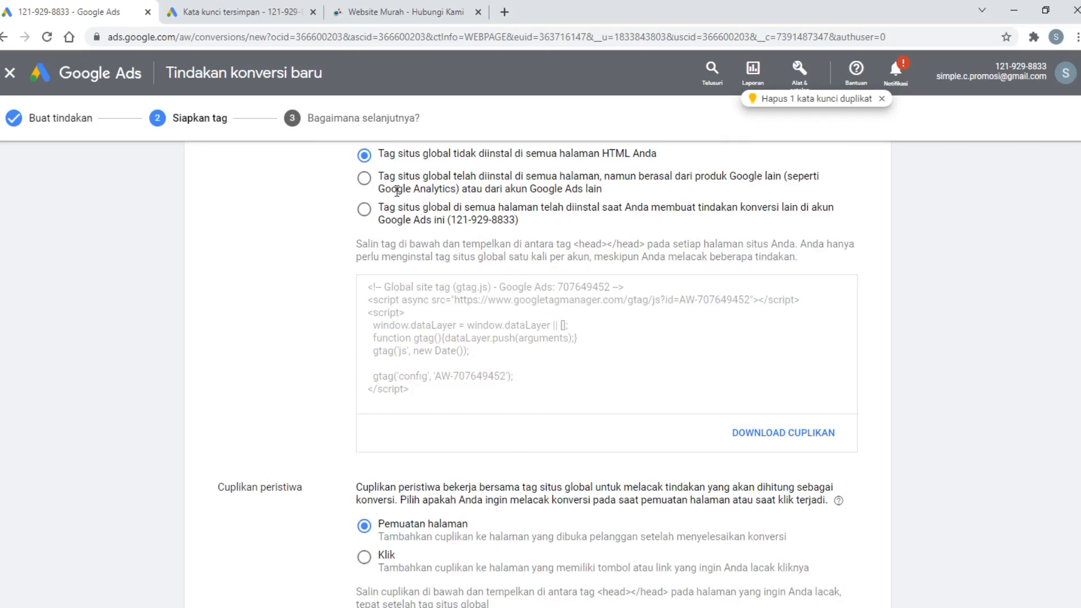
Step: Examine the global site tag and its <head></head> placement instruction, and highlight the event snippet code for the conversion page
{"action": "left_click", "coordinate": [503, 340]}
{"action": "left_click", "coordinate": [504, 341]}
{"action": "left_click_drag", "start_coordinate": [574, 244], "coordinate": [651, 243]}
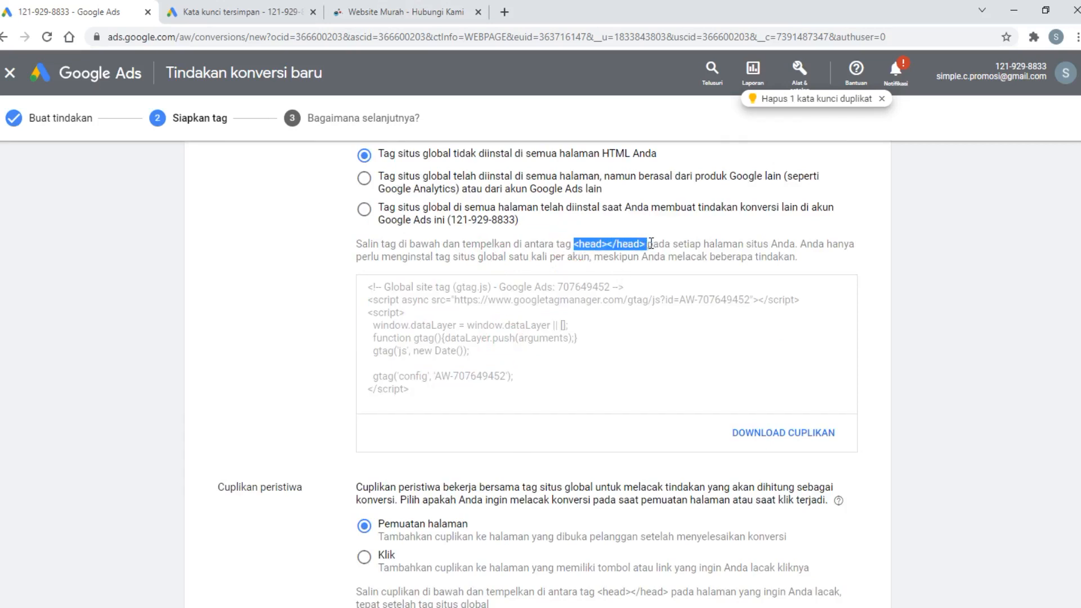
{"action": "left_click", "coordinate": [575, 336]}
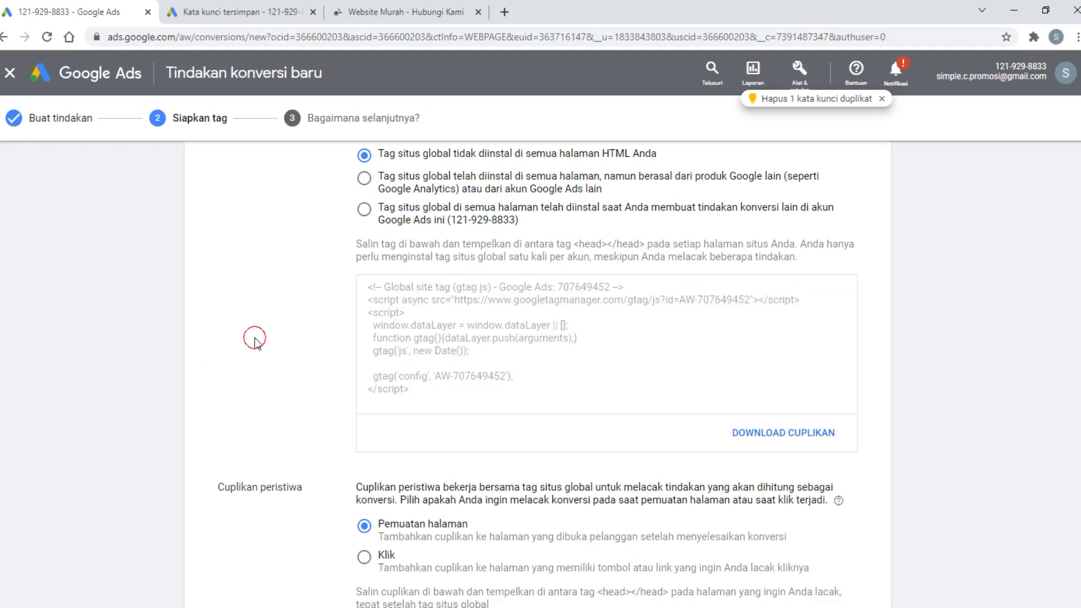
{"action": "scroll", "coordinate": [261, 341], "scroll_direction": "down", "scroll_amount": 4}
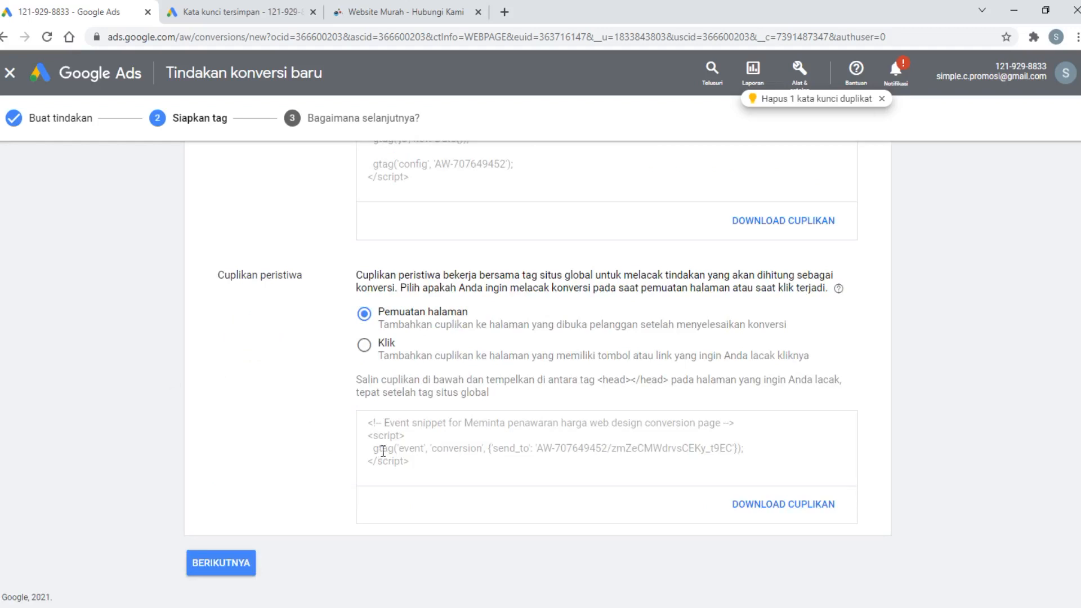
{"action": "left_click", "coordinate": [436, 460]}
{"action": "left_click", "coordinate": [436, 461]}
{"action": "left_click", "coordinate": [437, 461]}
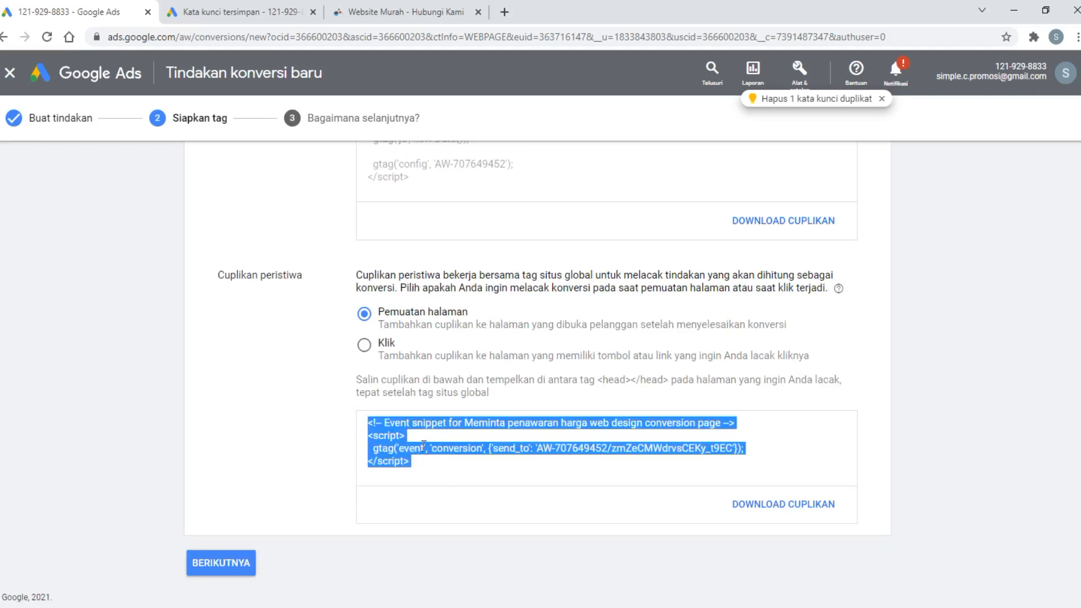
Step: Check the website's Hubungi Kami page, return to the conversion tag setup, and close the saved keywords page
{"action": "left_click", "coordinate": [385, 10]}
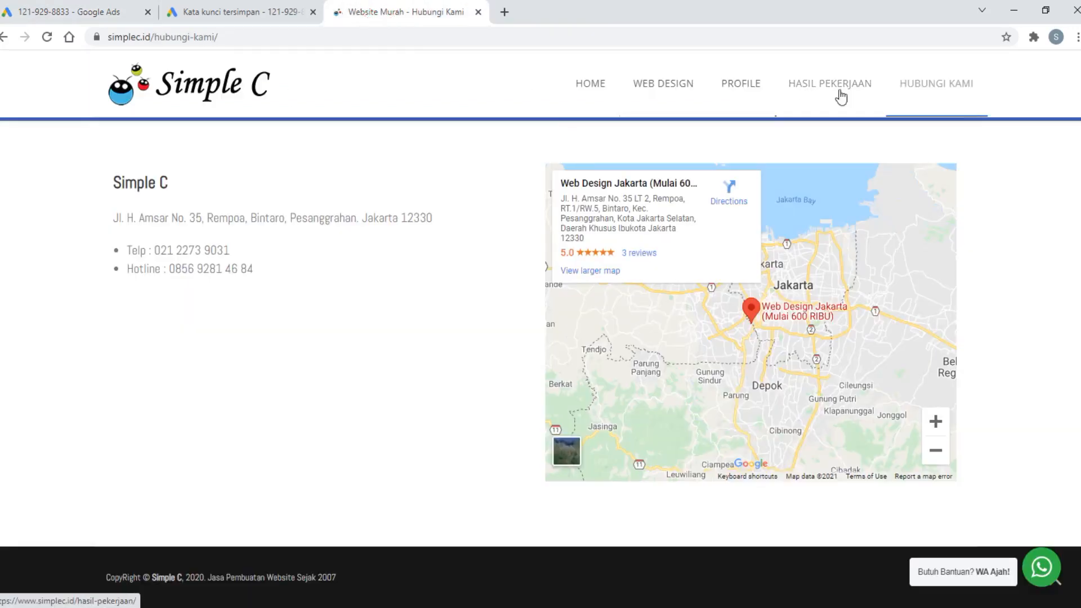
{"action": "left_click", "coordinate": [210, 13]}
{"action": "left_click", "coordinate": [73, 12]}
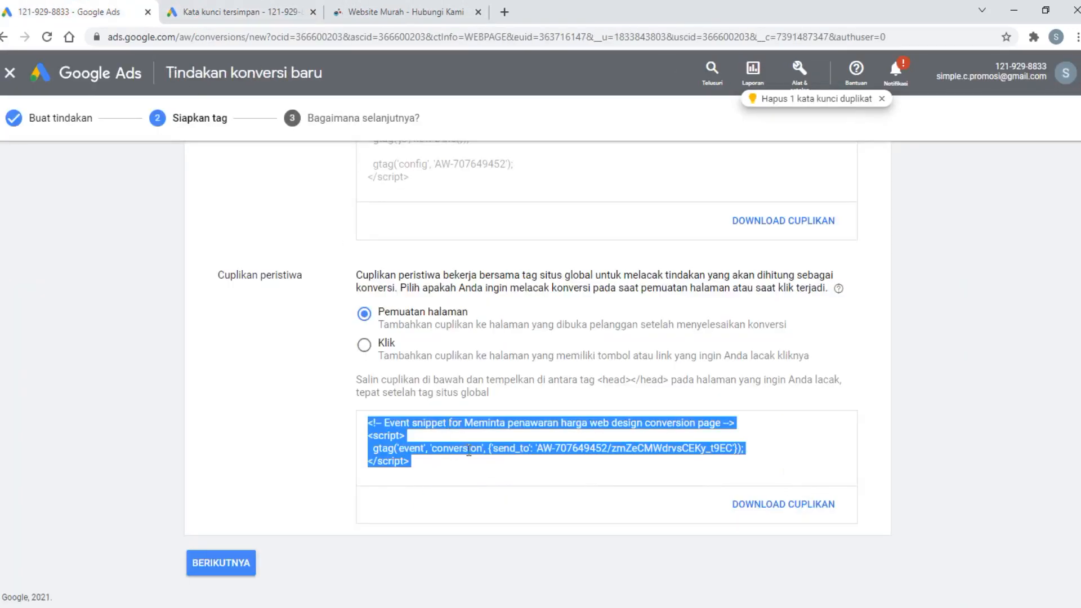
{"action": "left_click", "coordinate": [314, 14]}
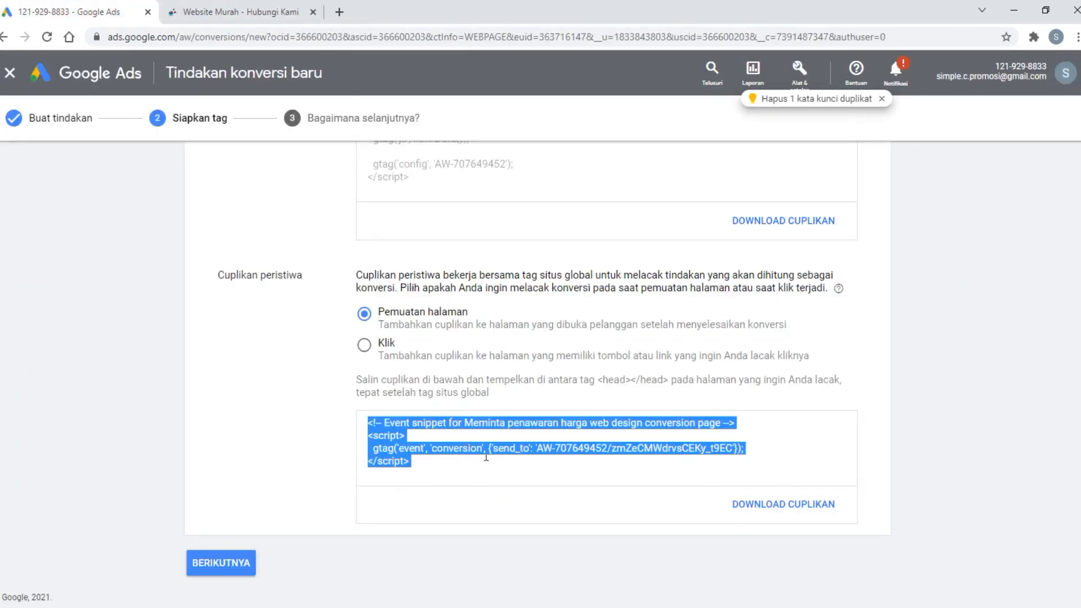
Step: Review the global site tag and event snippet installation instructions for tracking on page load
{"action": "scroll", "coordinate": [509, 447], "scroll_direction": "up", "scroll_amount": 5}
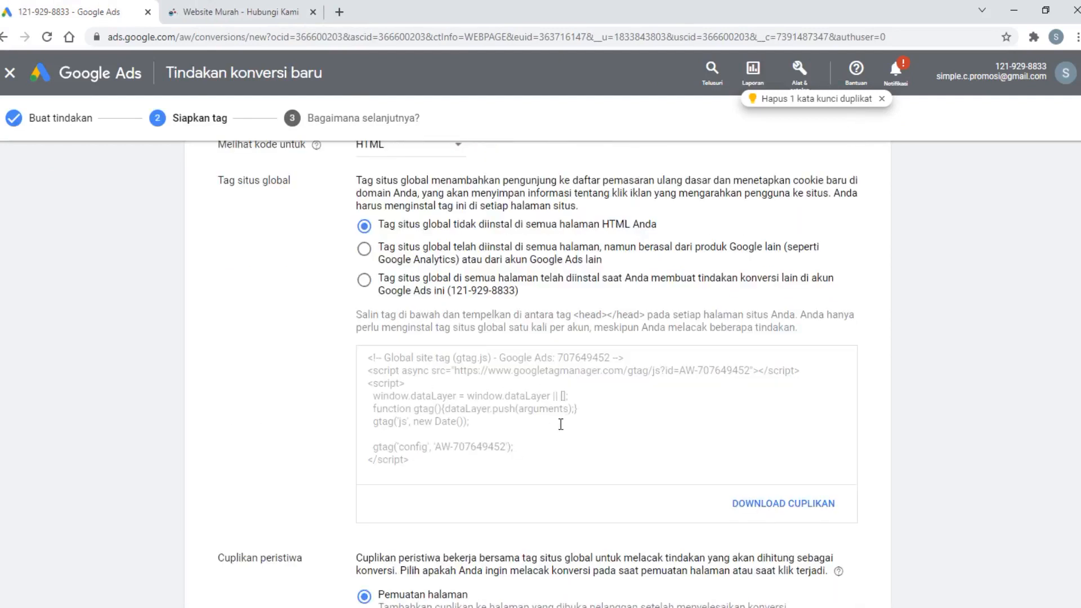
{"action": "scroll", "coordinate": [561, 424], "scroll_direction": "down", "scroll_amount": 5}
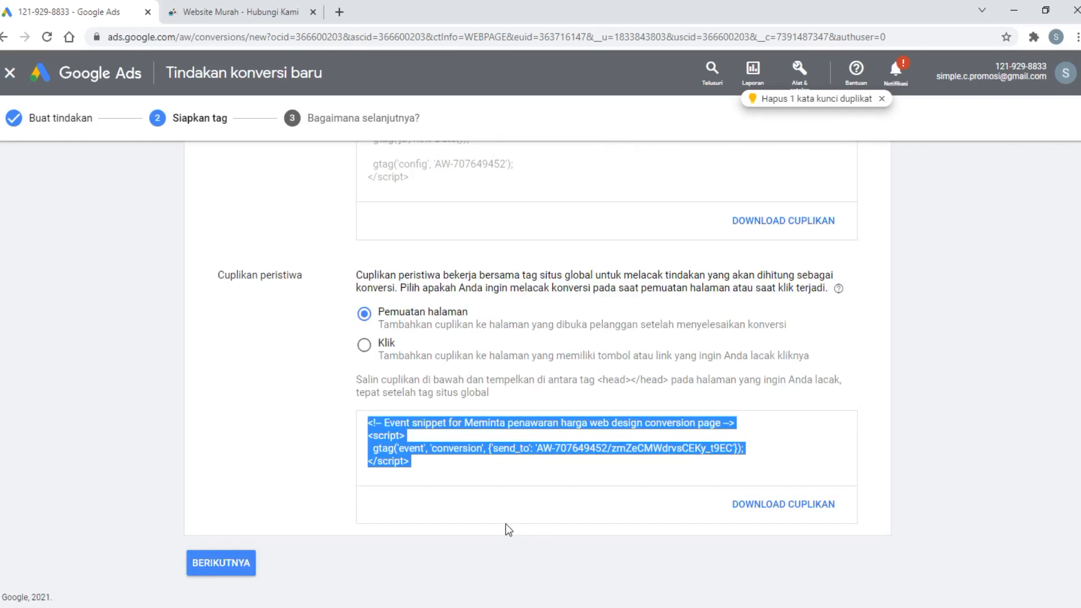
{"action": "scroll", "coordinate": [507, 524], "scroll_direction": "up", "scroll_amount": 9}
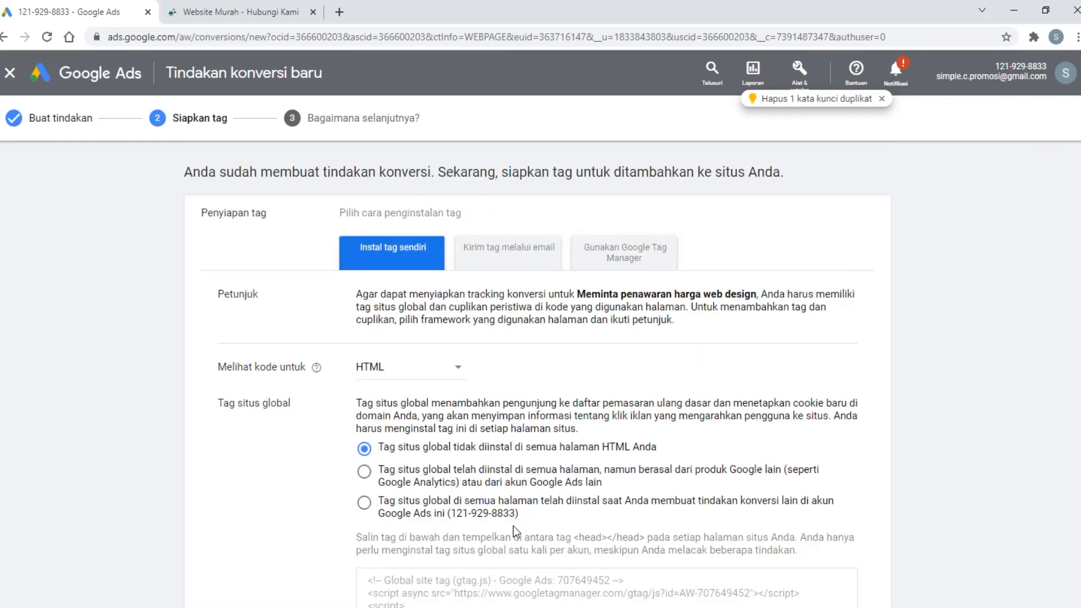
{"action": "scroll", "coordinate": [516, 526], "scroll_direction": "down", "scroll_amount": 4}
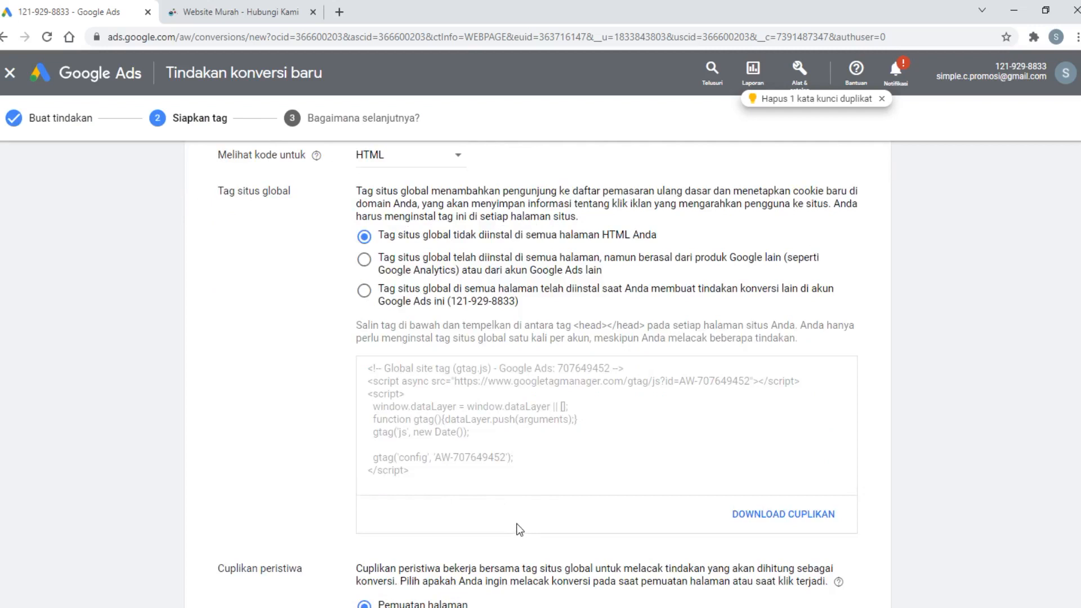
{"action": "scroll", "coordinate": [524, 522], "scroll_direction": "down", "scroll_amount": 5}
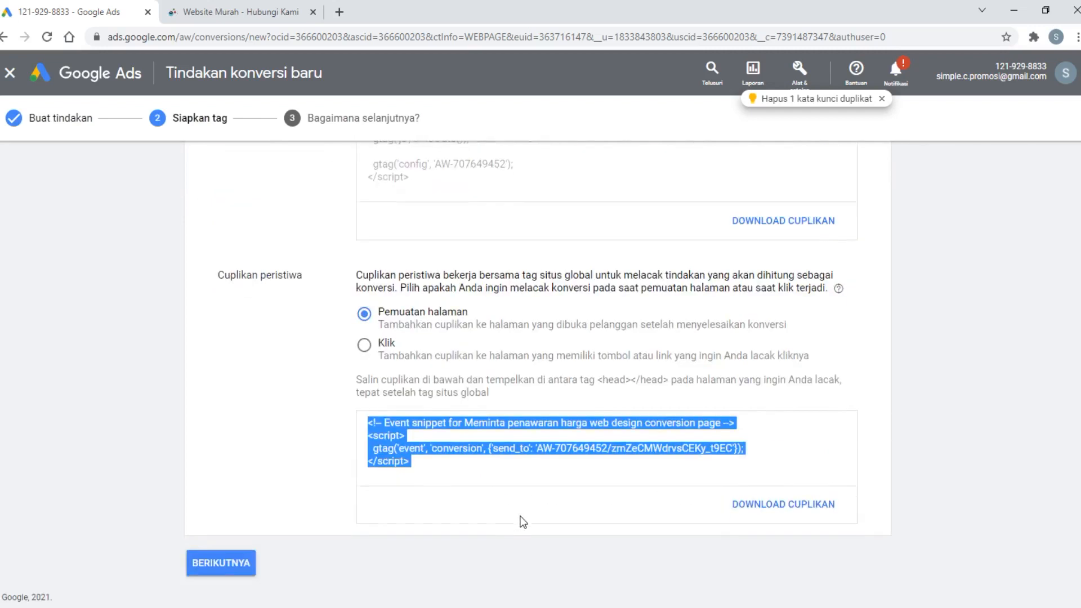
{"action": "left_click", "coordinate": [512, 521]}
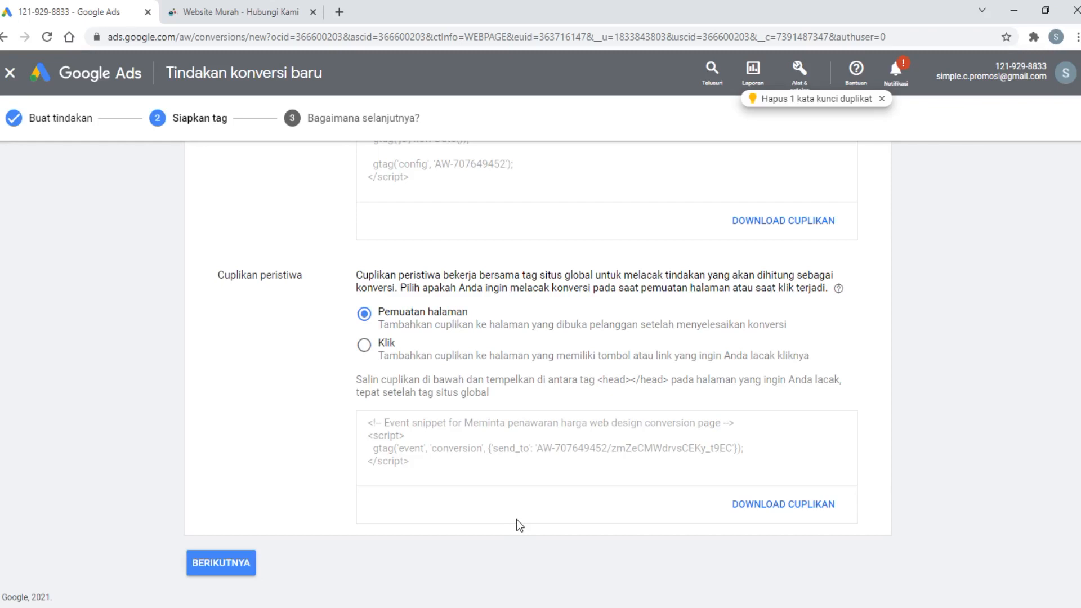
{"action": "scroll", "coordinate": [519, 506], "scroll_direction": "up", "scroll_amount": 3}
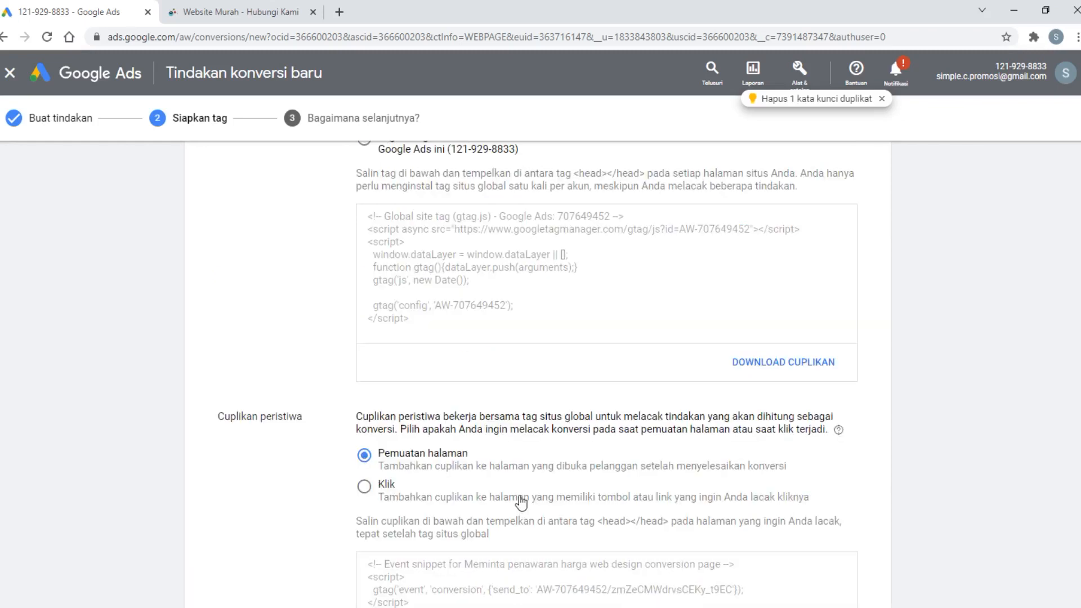
{"action": "scroll", "coordinate": [521, 503], "scroll_direction": "up", "scroll_amount": 3}
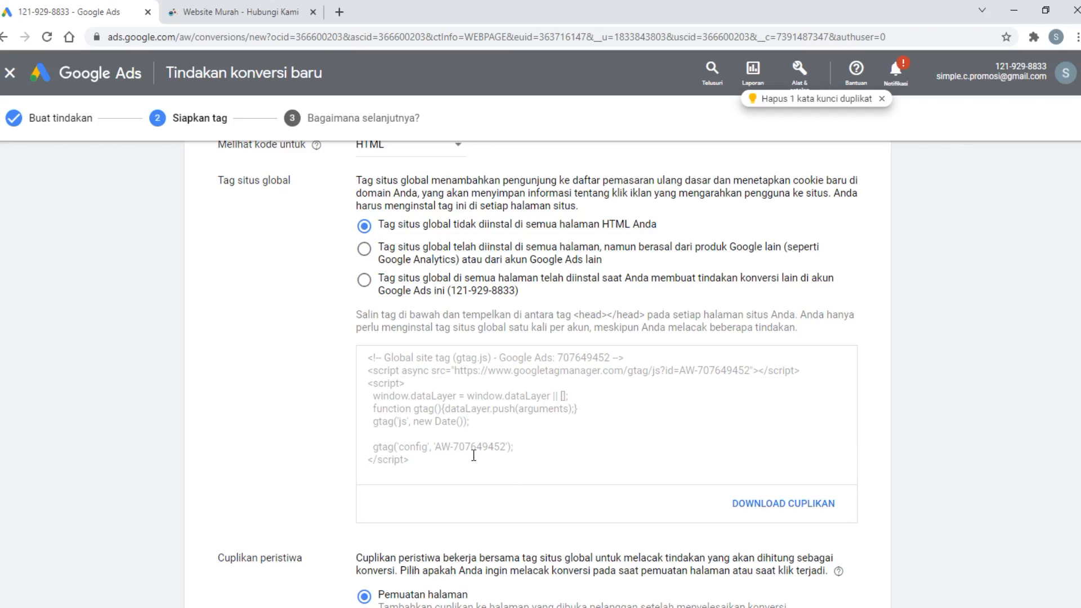
Step: Proceed past the tag setup with page-load tracking (Pemuatan halaman) and finish the new conversion action
{"action": "scroll", "coordinate": [471, 462], "scroll_direction": "down", "scroll_amount": 5}
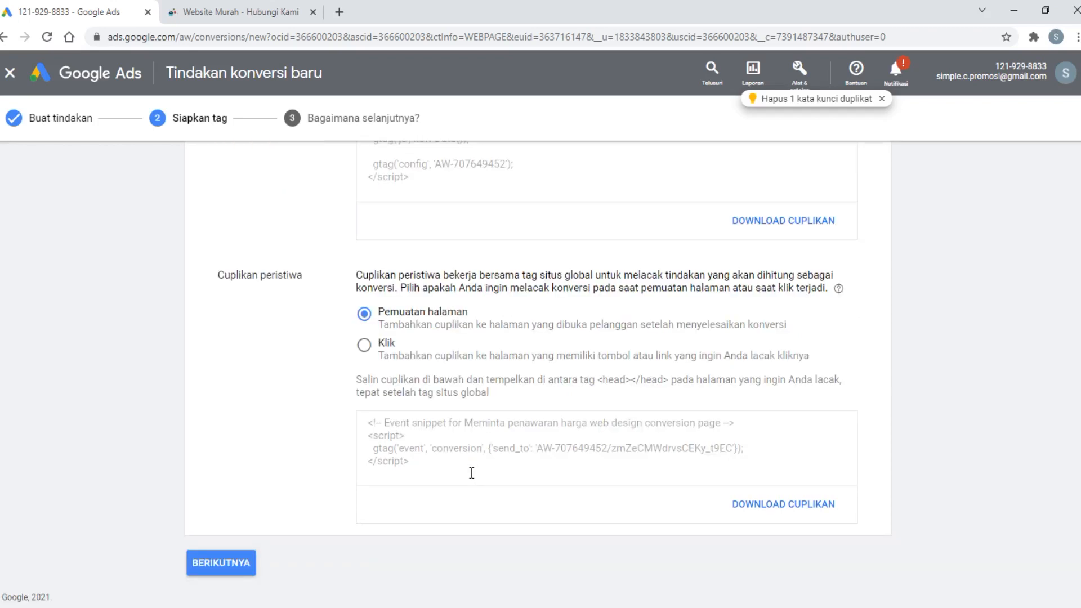
{"action": "left_click", "coordinate": [227, 565]}
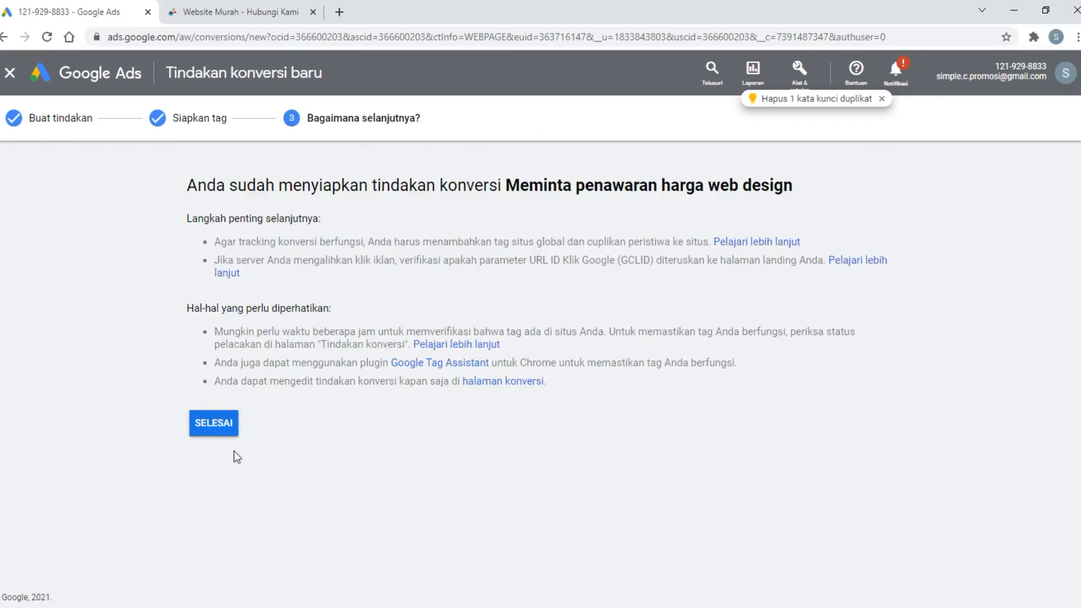
{"action": "left_click", "coordinate": [217, 427]}
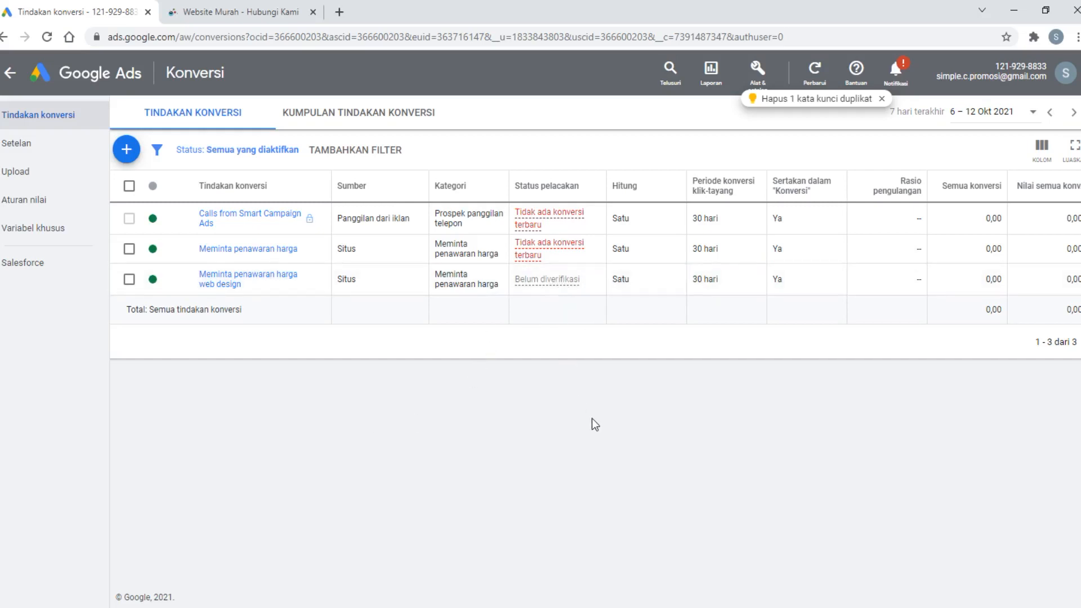
Step: Return to the account's campaign list and open the settings of the Konversi Web Design campaign
{"action": "left_click", "coordinate": [84, 83]}
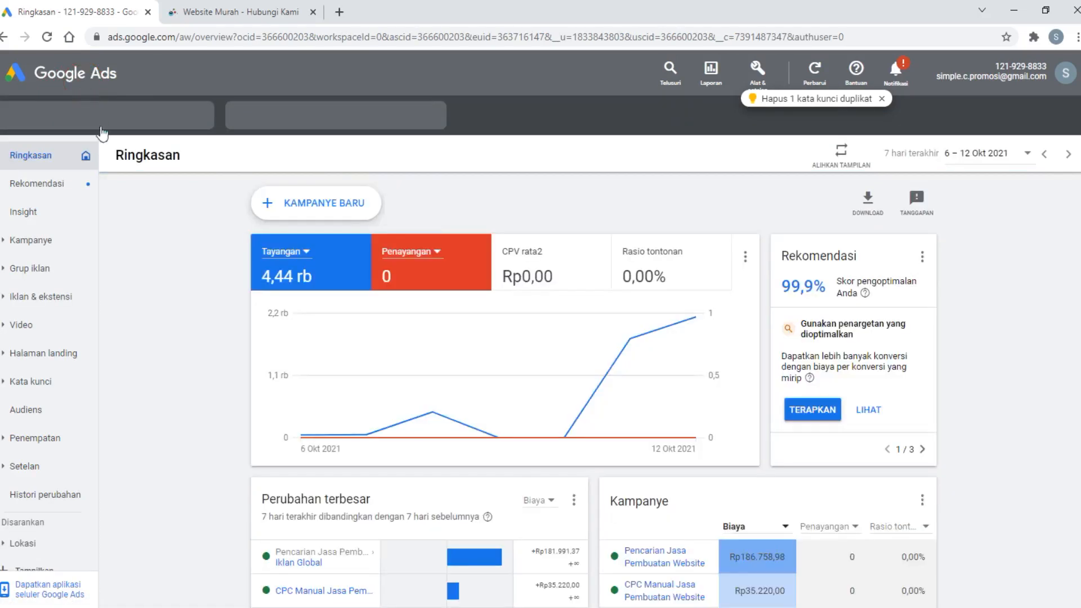
{"action": "left_click", "coordinate": [33, 241]}
{"action": "scroll", "coordinate": [169, 361], "scroll_direction": "down", "scroll_amount": 1}
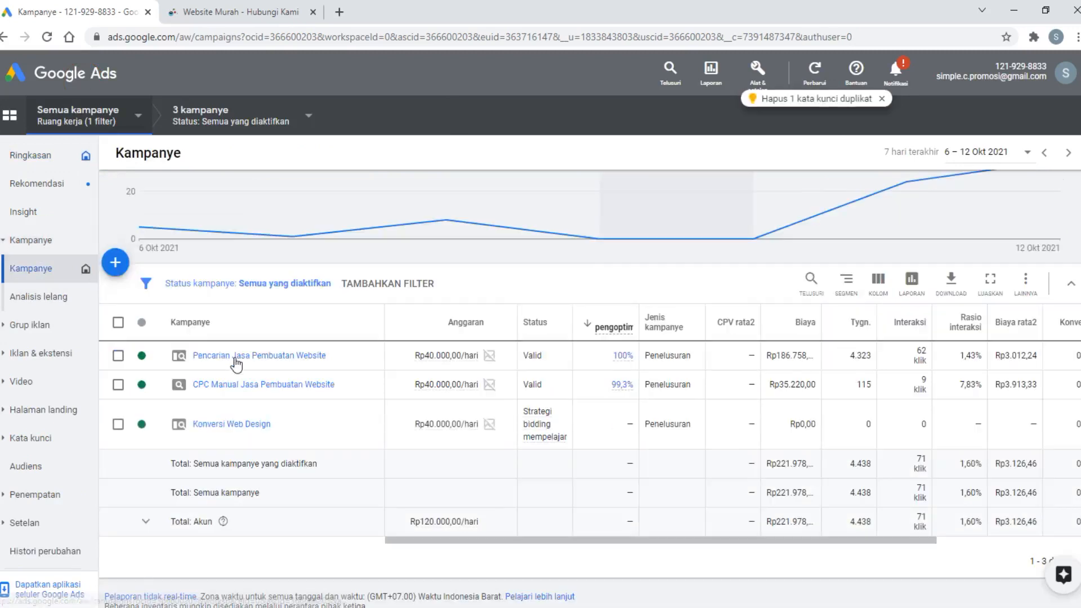
{"action": "left_click", "coordinate": [237, 427]}
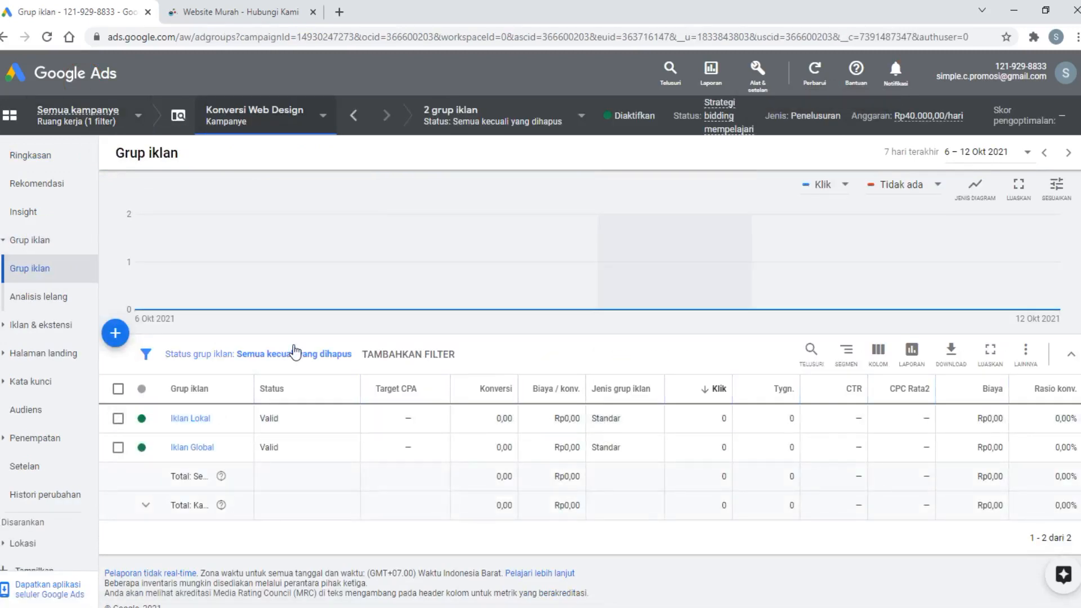
{"action": "left_click", "coordinate": [24, 467]}
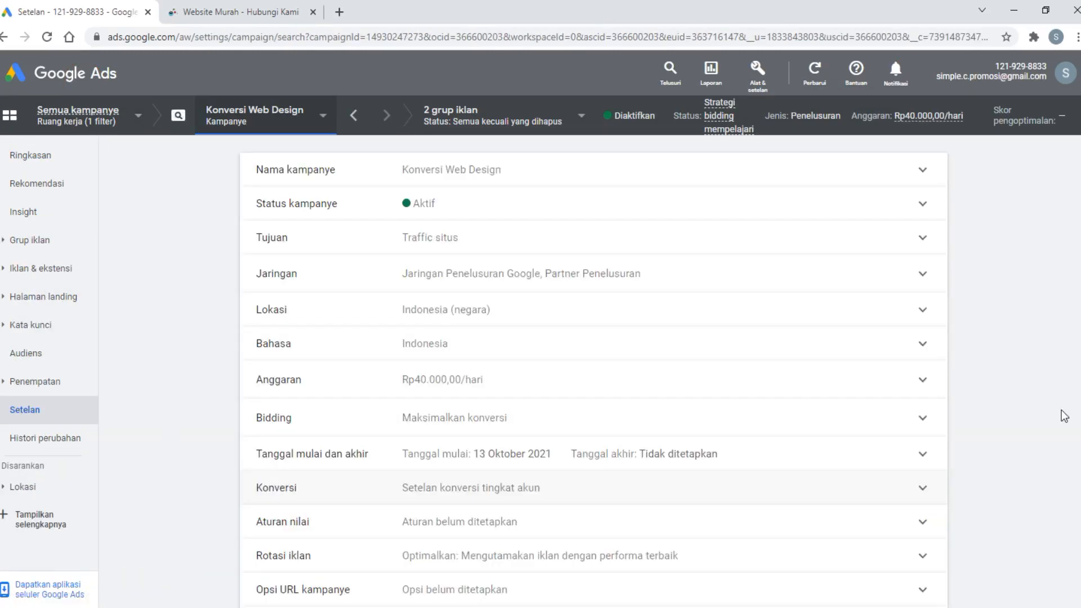
Step: Set the campaign to use its own selected conversion action, Meminta penawaran harga, and save the Konversi setting
{"action": "scroll", "coordinate": [1063, 416], "scroll_direction": "down", "scroll_amount": 2}
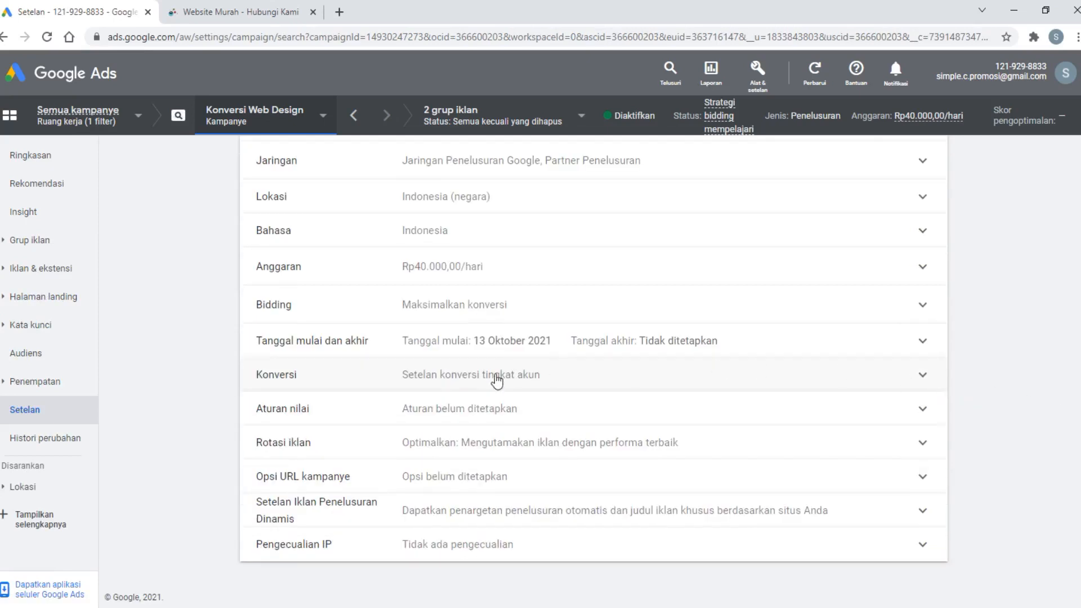
{"action": "left_click", "coordinate": [306, 387]}
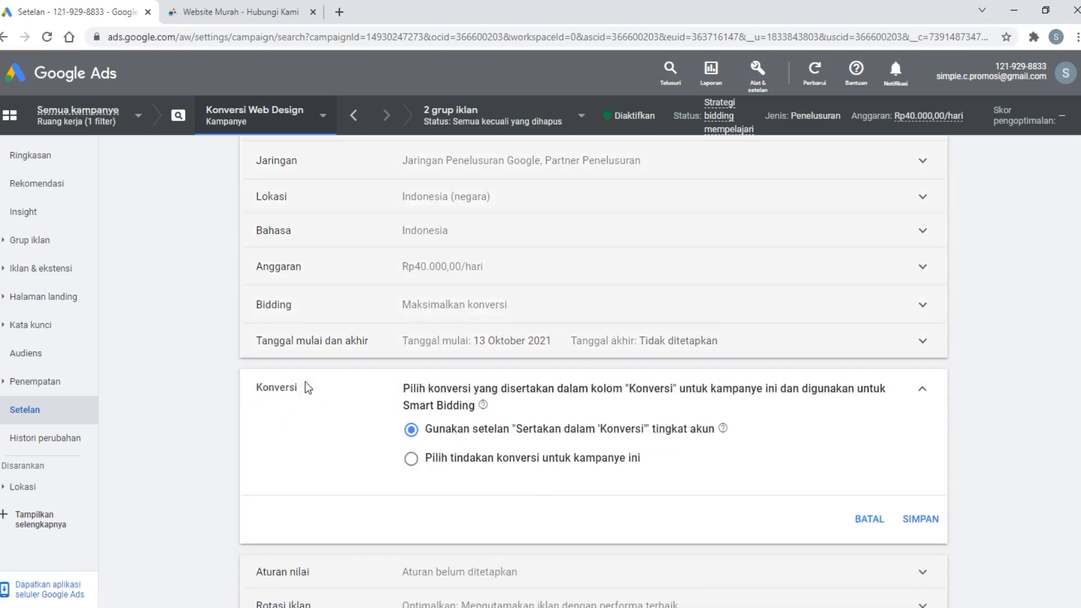
{"action": "left_click", "coordinate": [500, 465]}
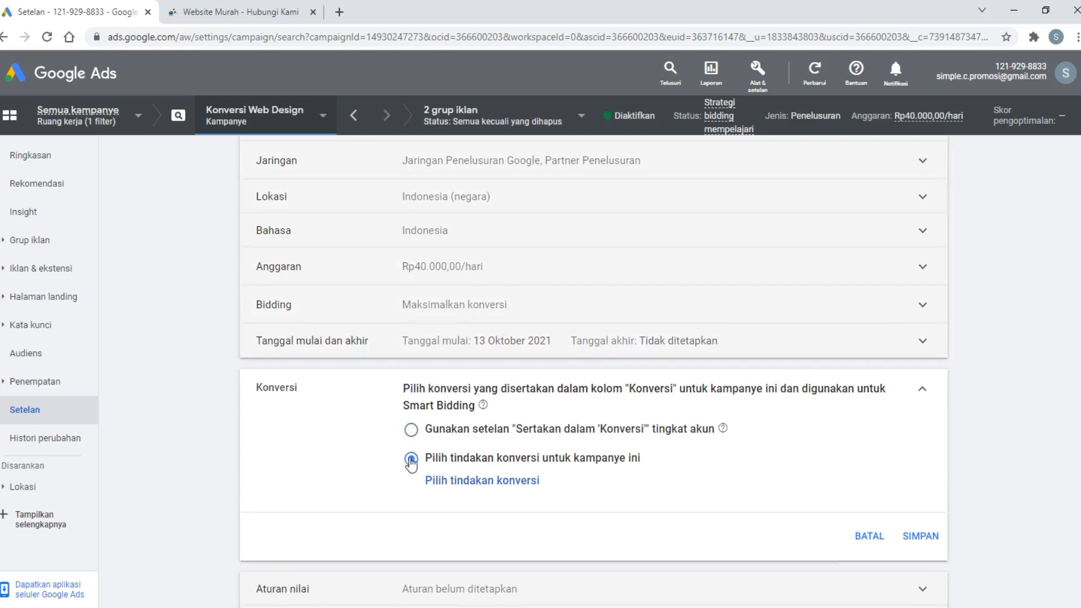
{"action": "left_click", "coordinate": [452, 483]}
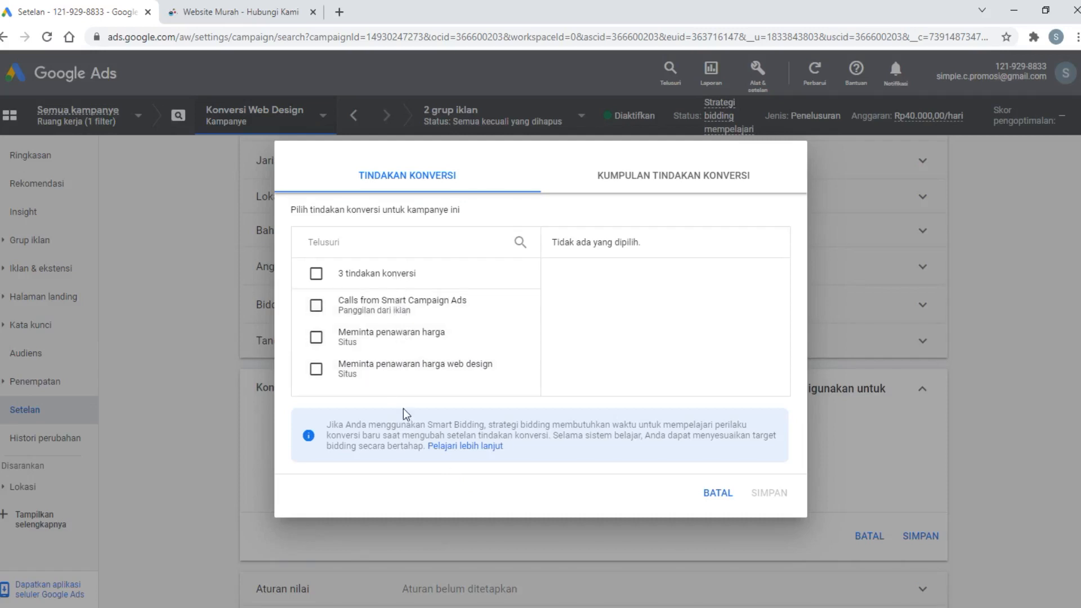
{"action": "left_click", "coordinate": [317, 337]}
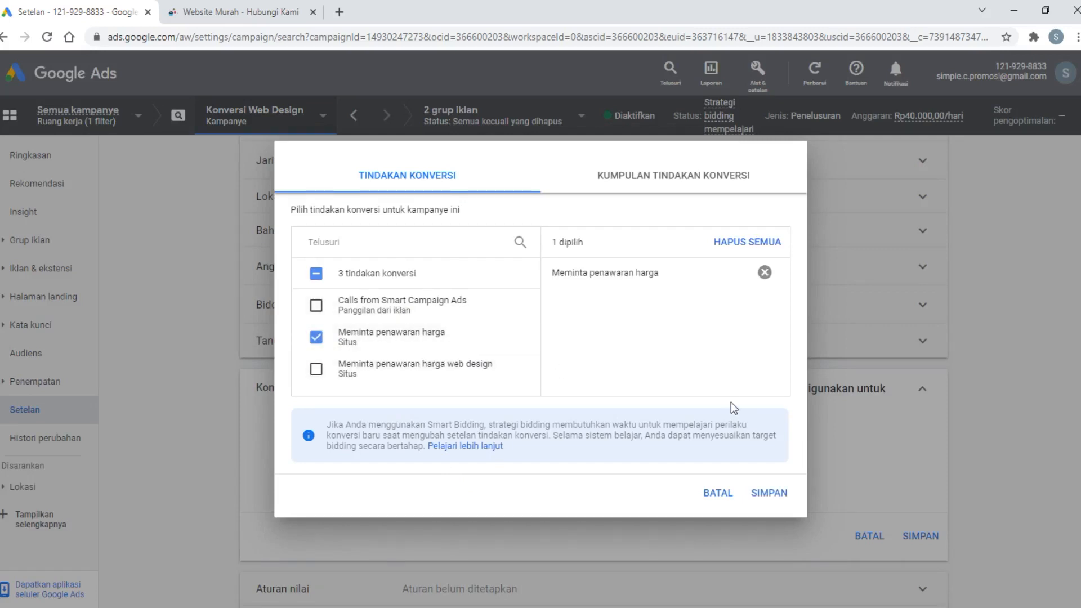
{"action": "left_click", "coordinate": [772, 499]}
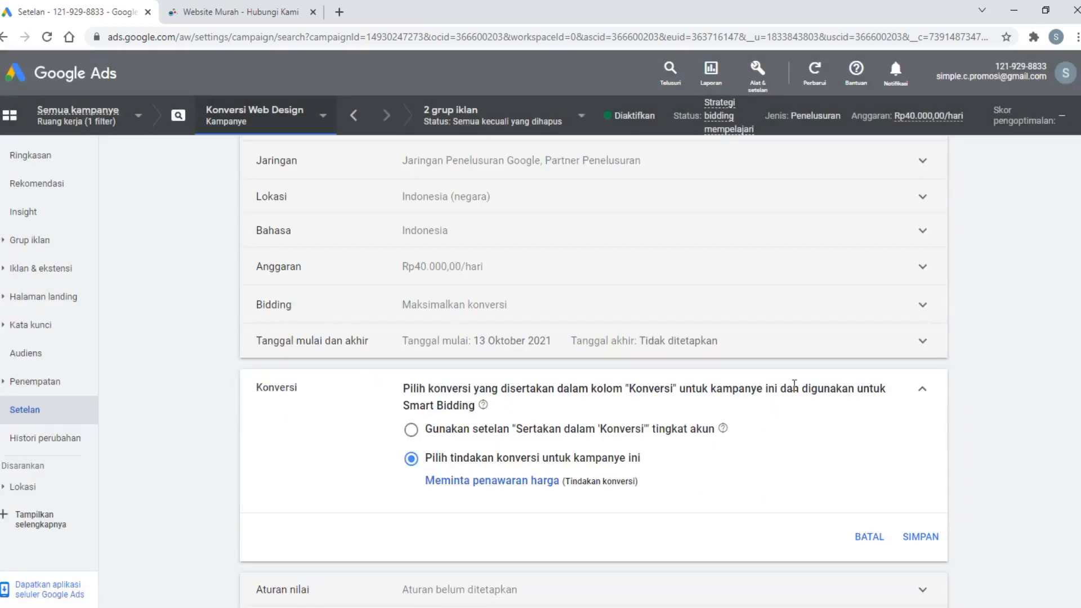
{"action": "left_click", "coordinate": [921, 536]}
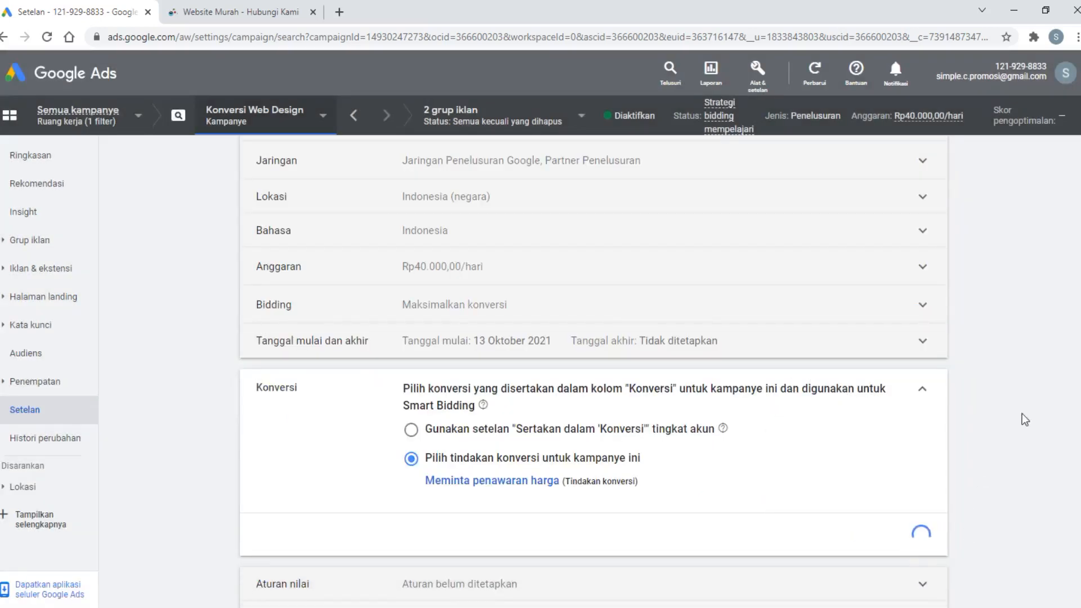